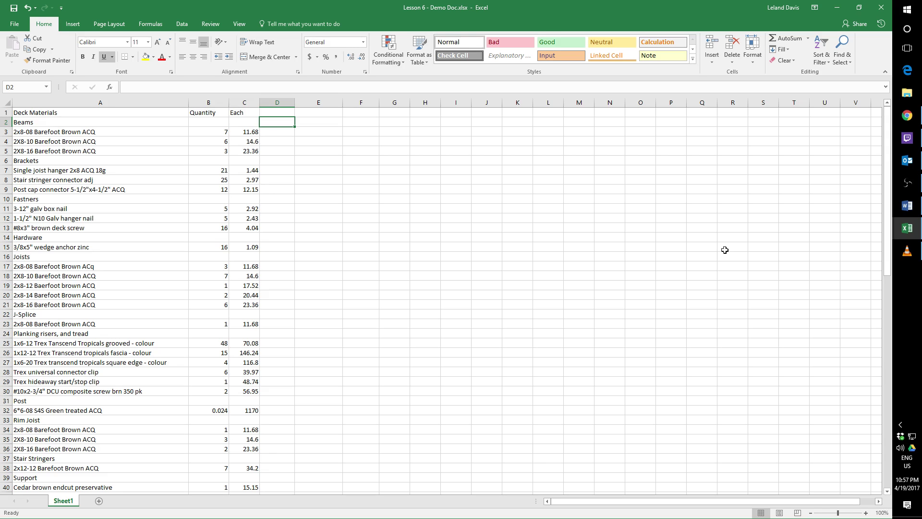
- Calculate the first beam item's total in D3 with the constant formula =7*11.68
left_click(284, 132)
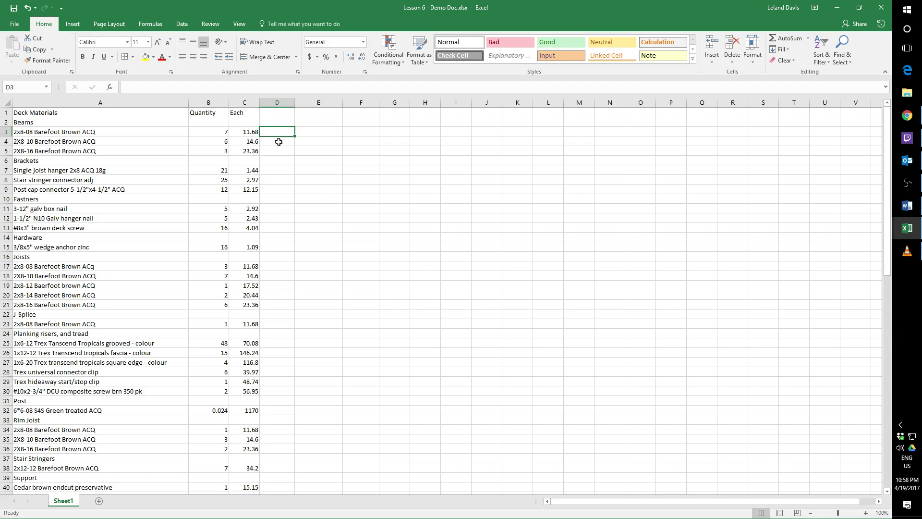
type("=")
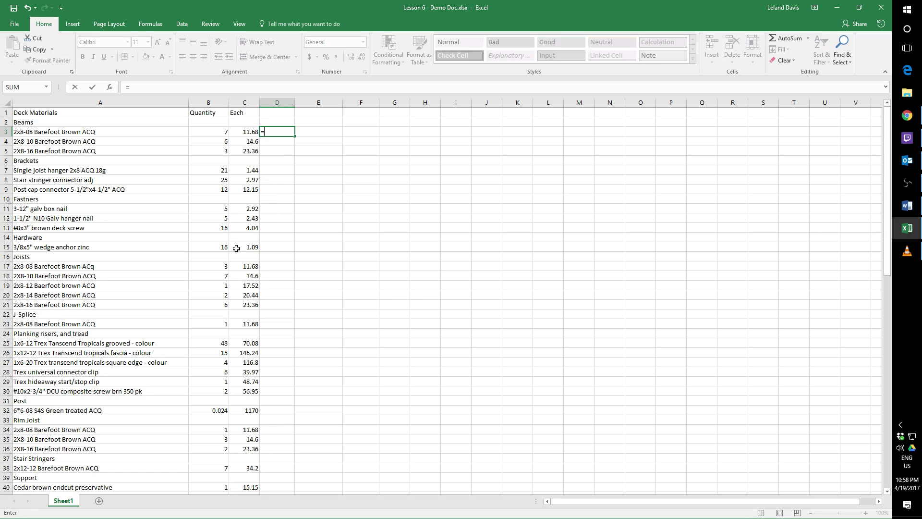
type("7*11.68")
key("Return")
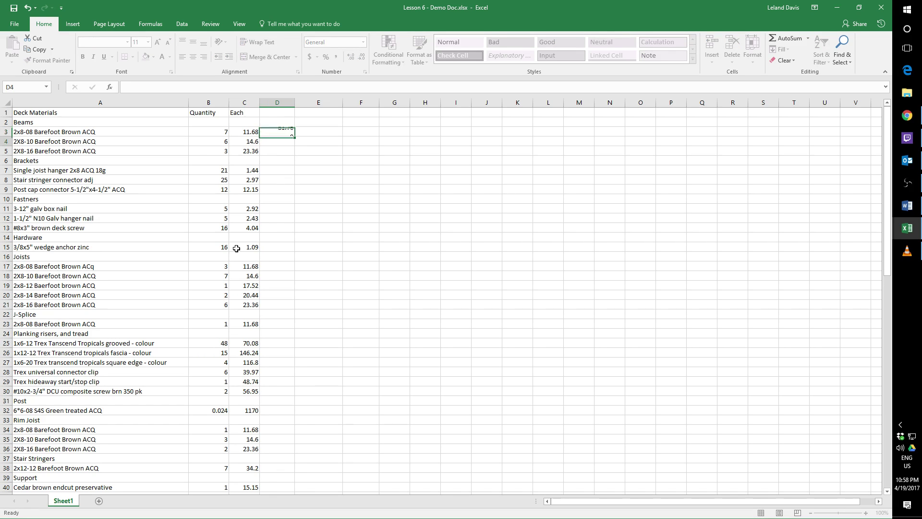
left_click(284, 133)
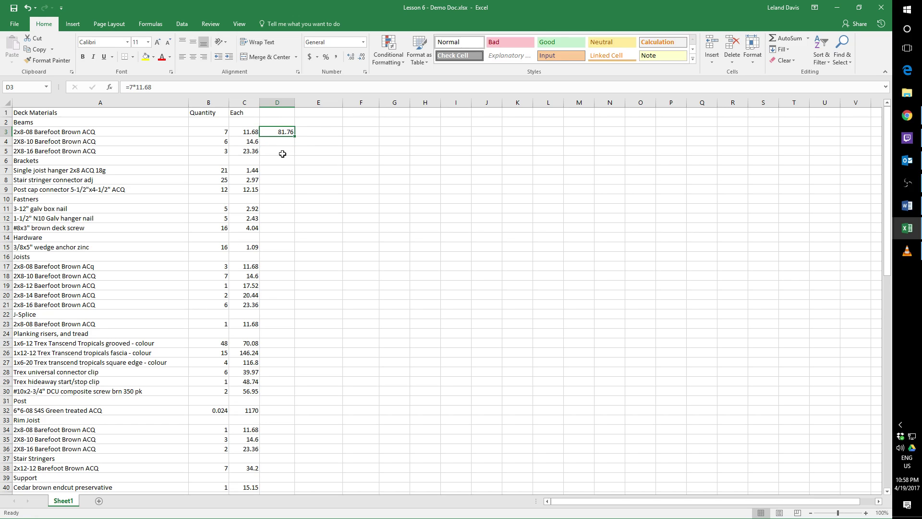
- Try a quantity of 8 for the first beam item in B3, and undo it
left_click(215, 131)
type("8")
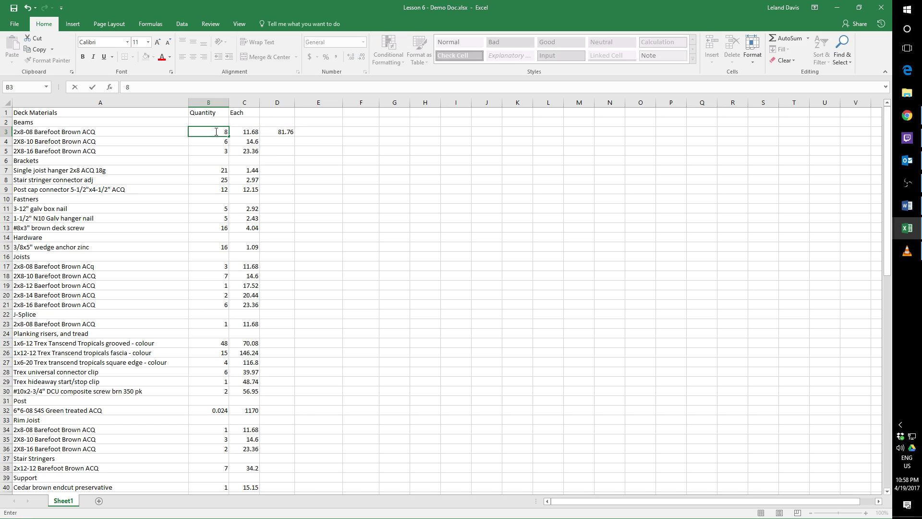
key("ctrl+z")
- Replace the contents of D3 with a cell-reference formula multiplying quantity by unit price, =B3*C3
left_click(286, 131)
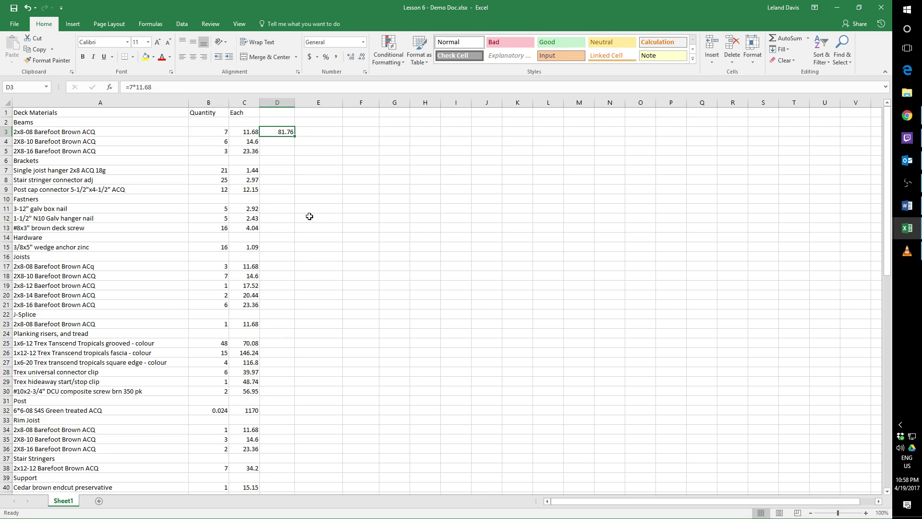
key("Delete")
type("=")
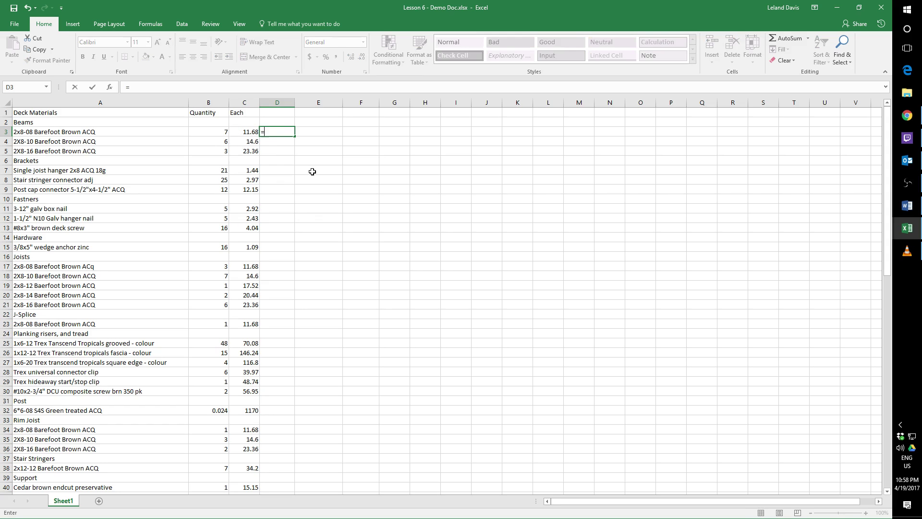
left_click(214, 131)
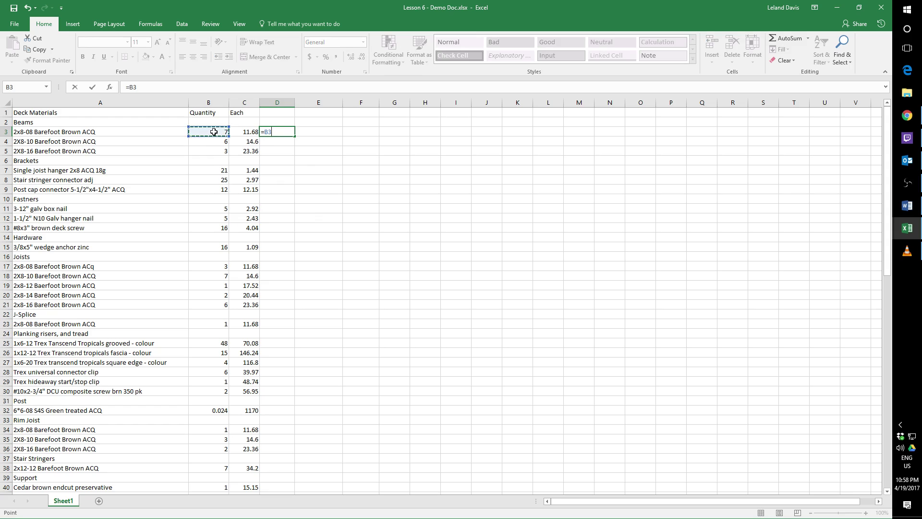
type("*")
left_click(244, 131)
key("Return")
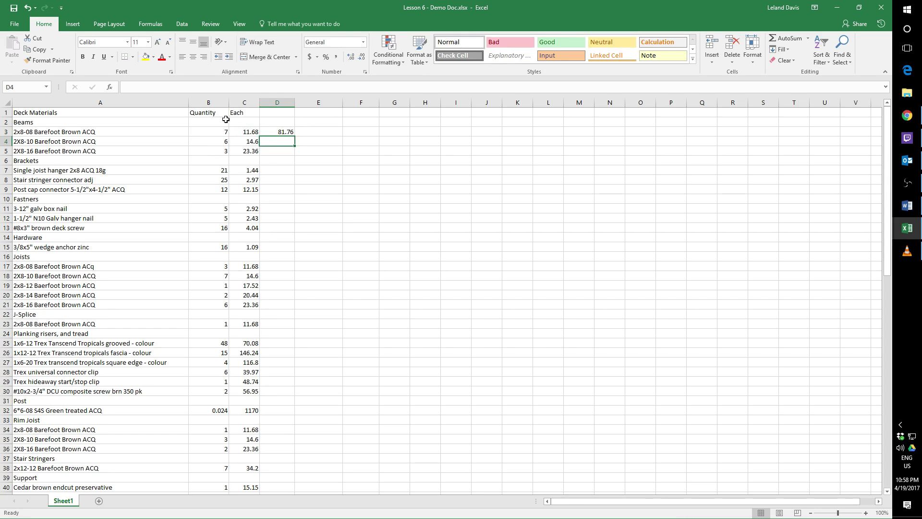
- Test the D3 formula by setting the quantity in B3 to 15, and undo that change
left_click(223, 134)
type("15")
key("Return")
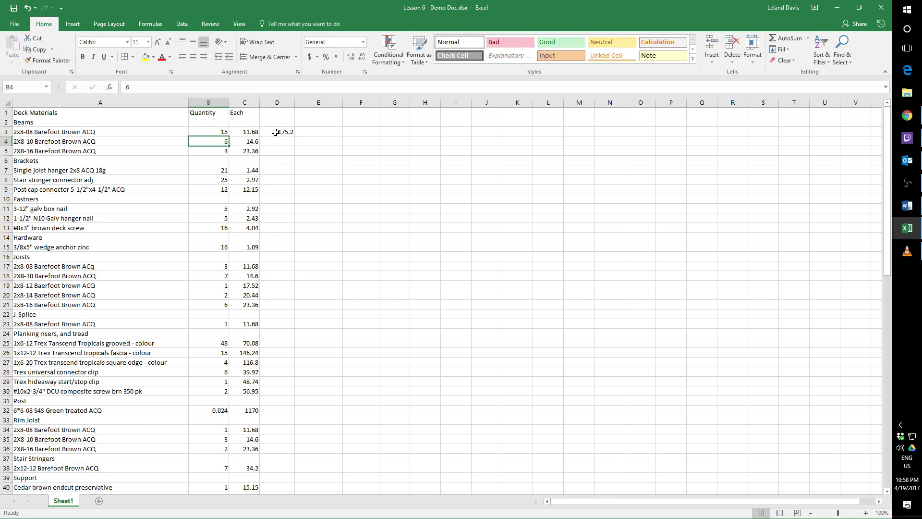
key("ctrl+z")
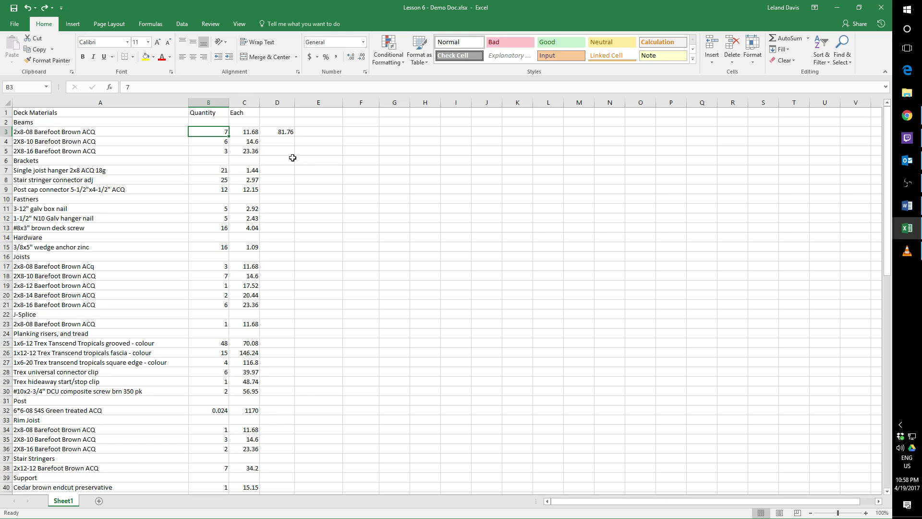
- Copy the total formula from D3 into D4 for the second beam item
left_click(285, 133)
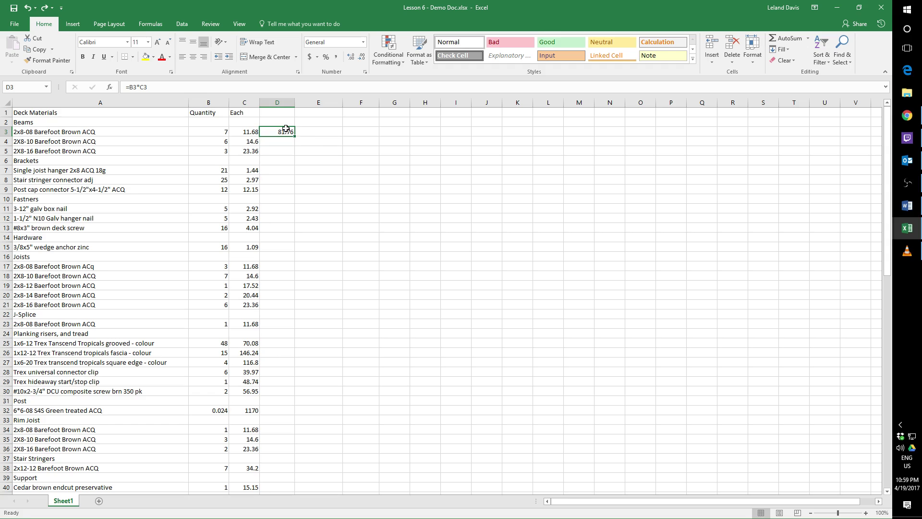
key("ctrl+c")
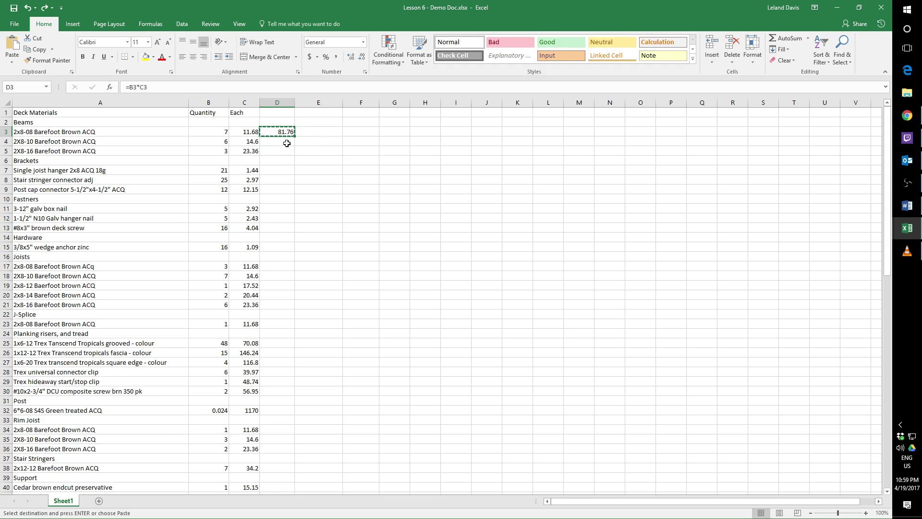
left_click(288, 142)
key("ctrl+v")
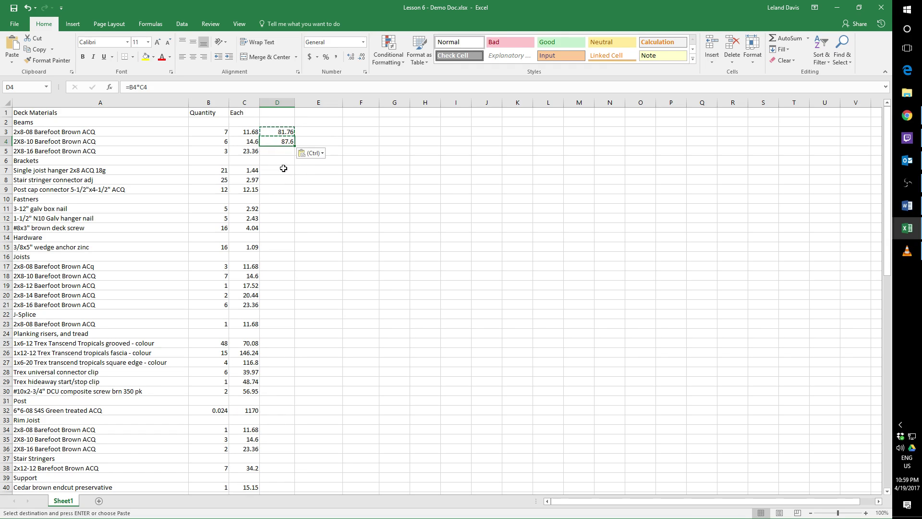
- Compare the cell references in the D3 and D4 formulas
left_click(284, 169)
left_click(283, 142)
left_click(272, 132)
left_click(282, 142)
left_click(281, 130)
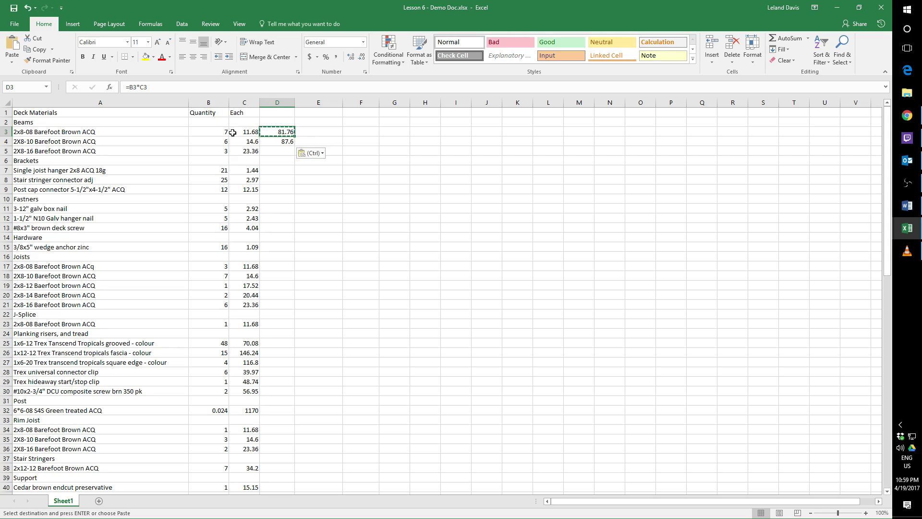
- Fill the D4 total formula down column D through D41, the last deck material row
left_click(276, 142)
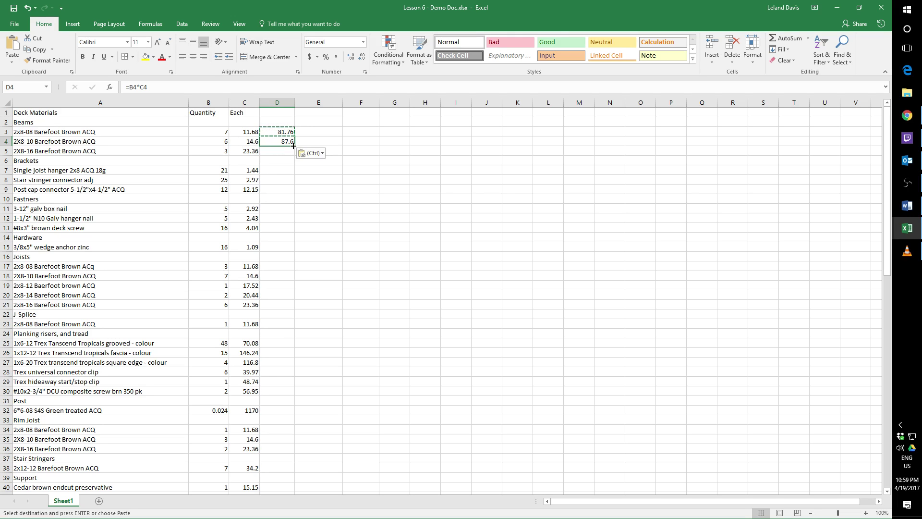
left_click_drag(293, 145, 294, 154)
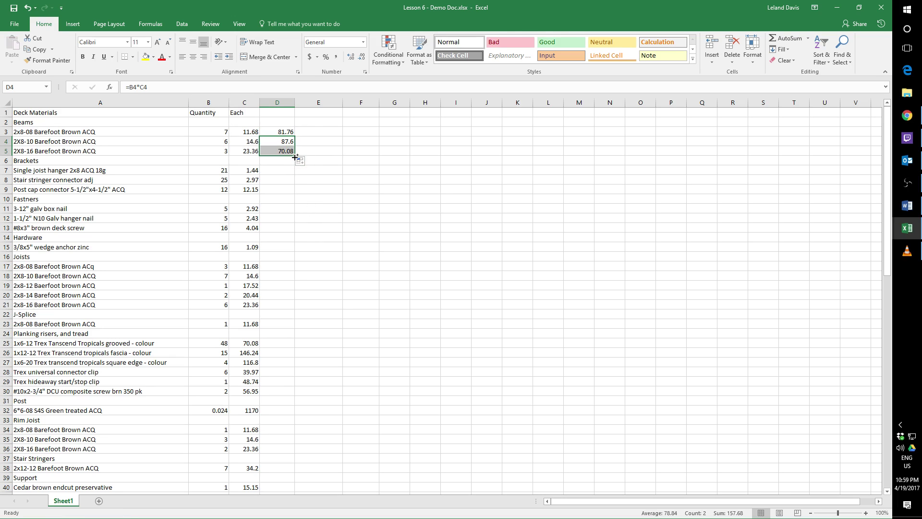
left_click_drag(295, 158, 306, 422)
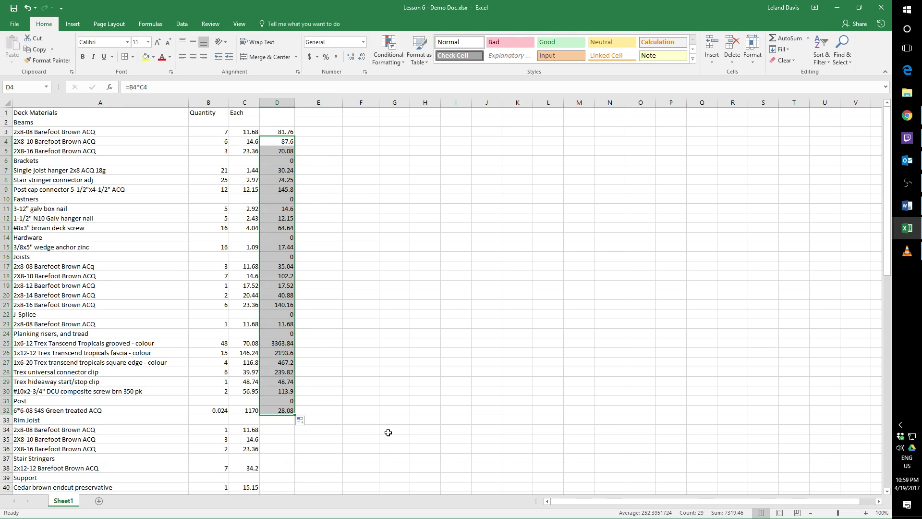
scroll(389, 428, "down", 2)
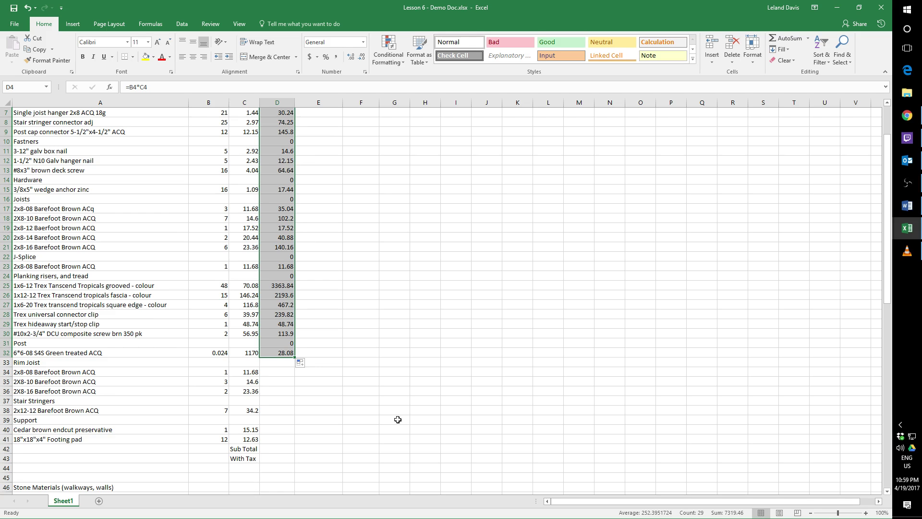
scroll(397, 420, "up", 2)
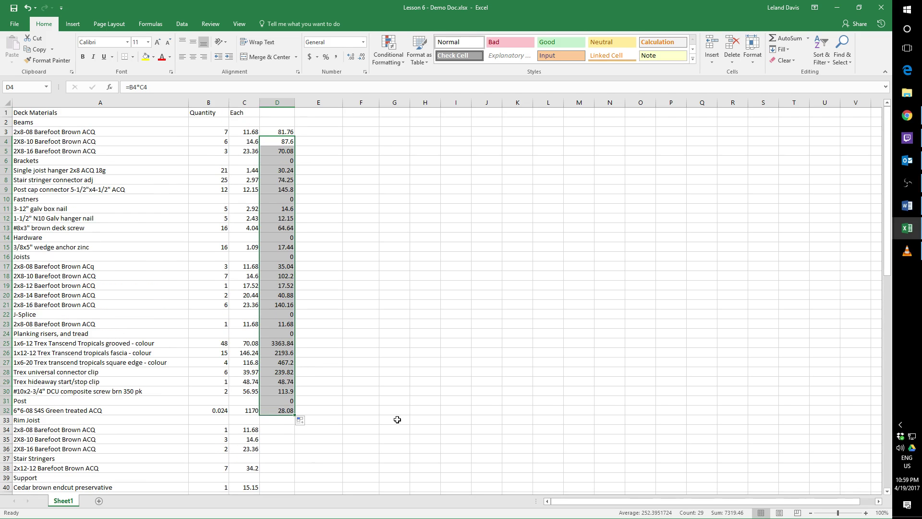
scroll(400, 359, "down", 1)
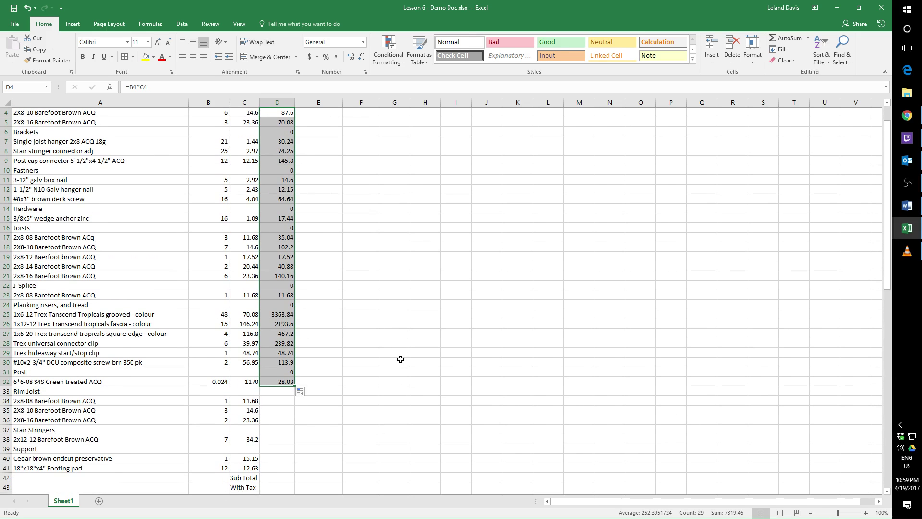
left_click_drag(295, 385, 286, 473)
- Enter =SUM(D3:D41) in D42 as the deck materials' subtotal
scroll(351, 440, "down", 1)
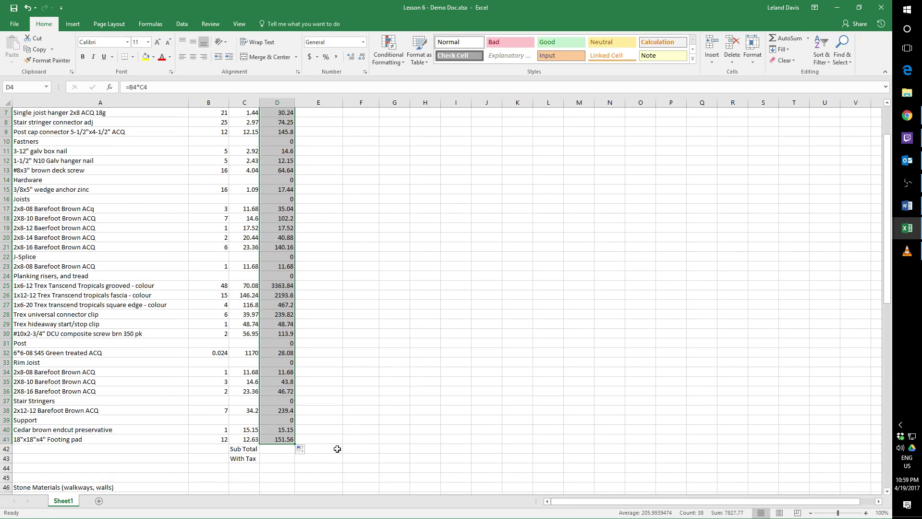
left_click(272, 450)
type("=")
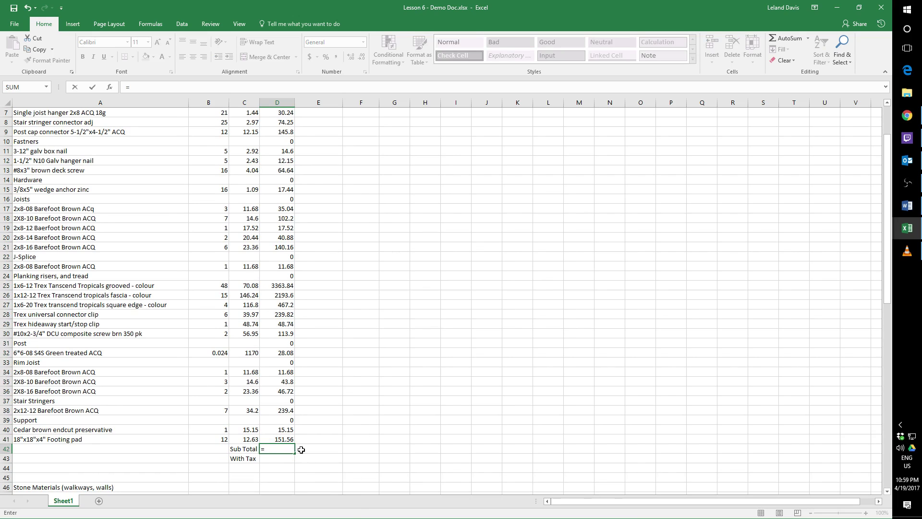
type("sum")
key("Tab")
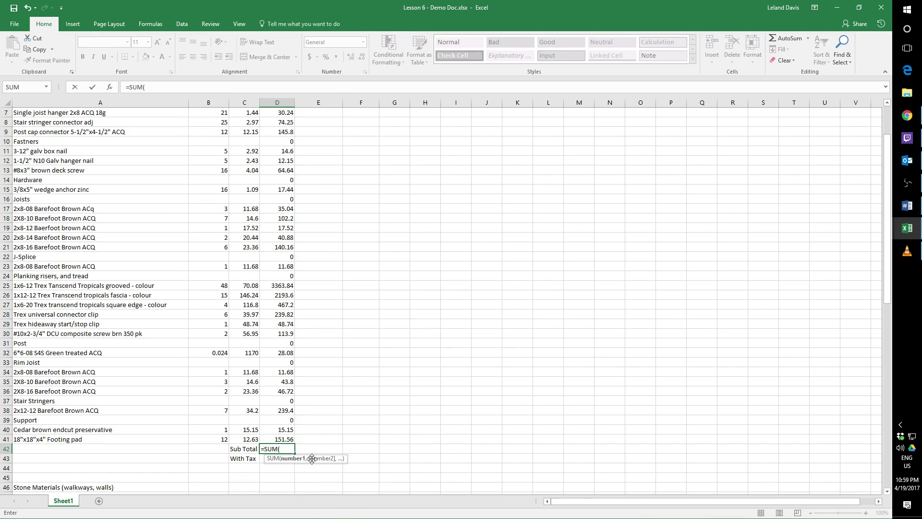
left_click(283, 440)
scroll(342, 401, "up", 2)
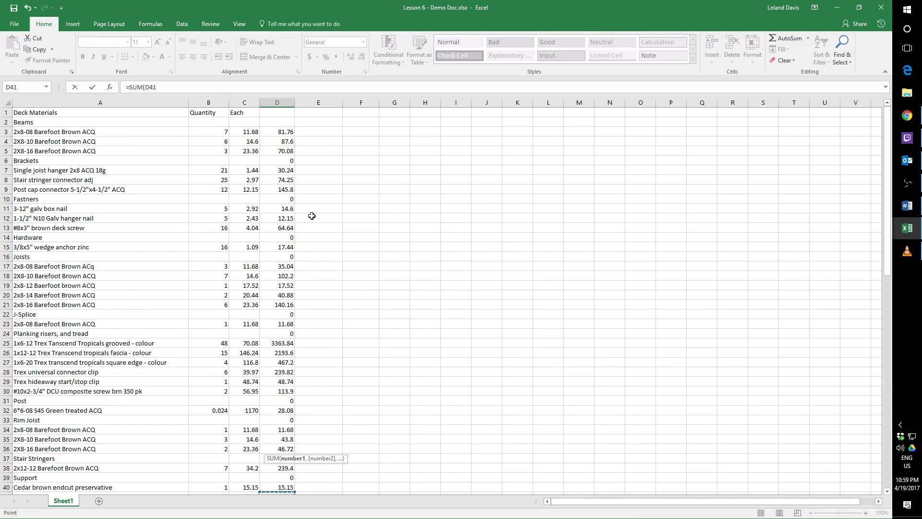
left_click(288, 129, "shift")
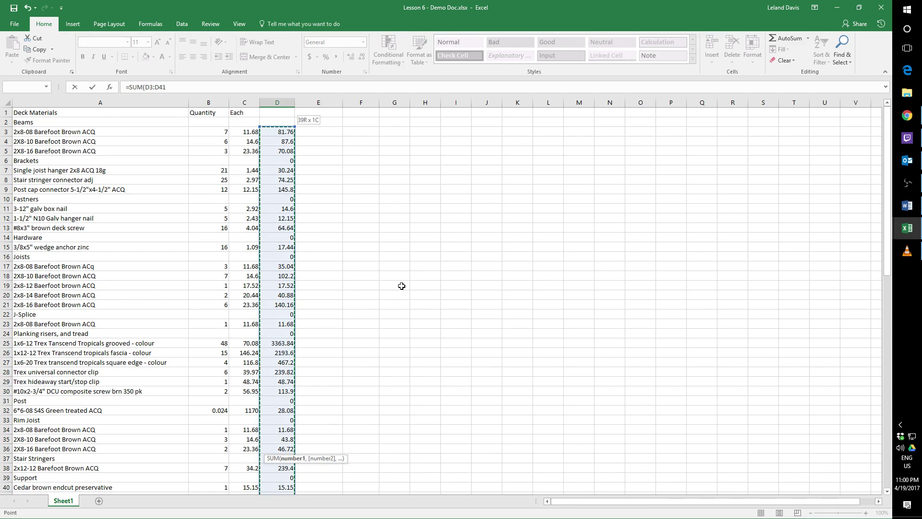
key("Return")
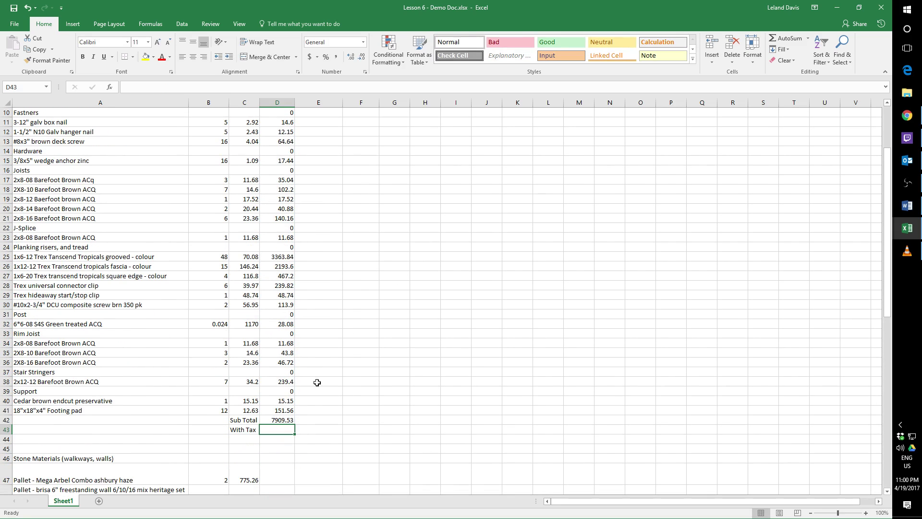
key("Up")
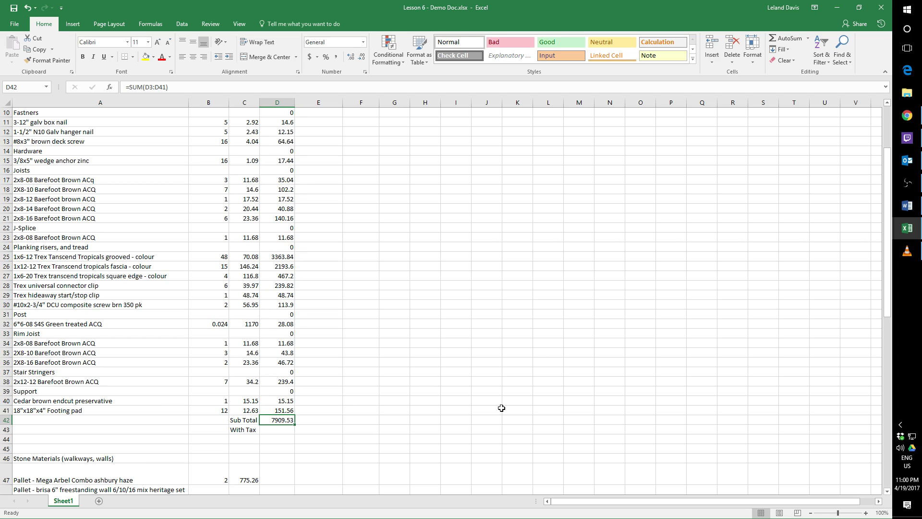
- Clear the value beside Subtotal 1 in B77
scroll(286, 455, "down", 6)
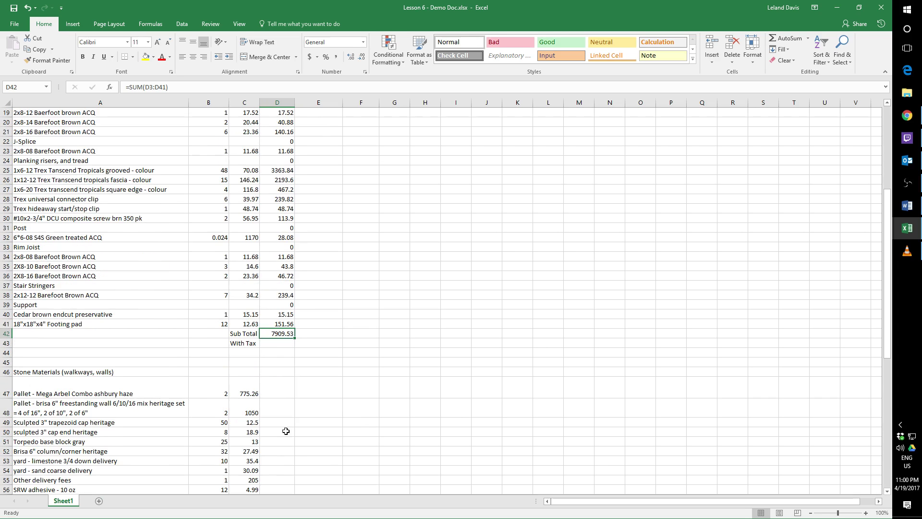
scroll(244, 435, "down", 9)
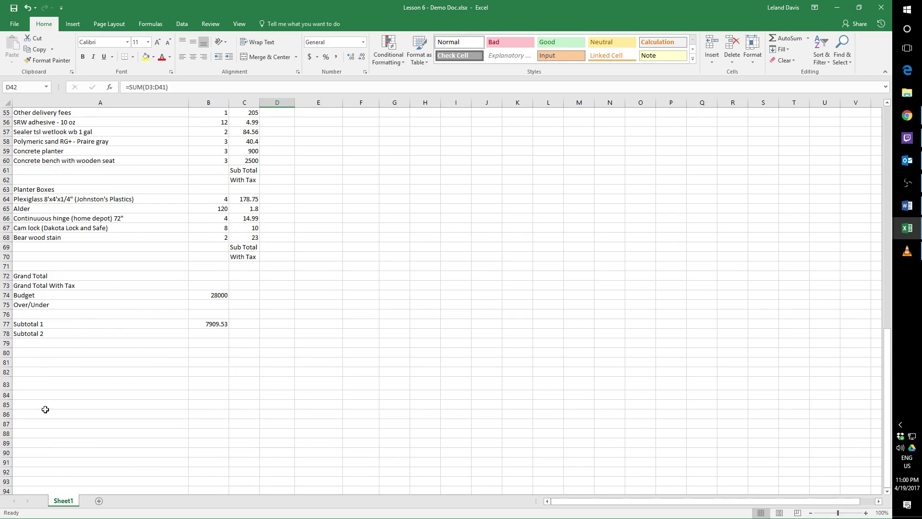
left_click(218, 326)
key("Delete")
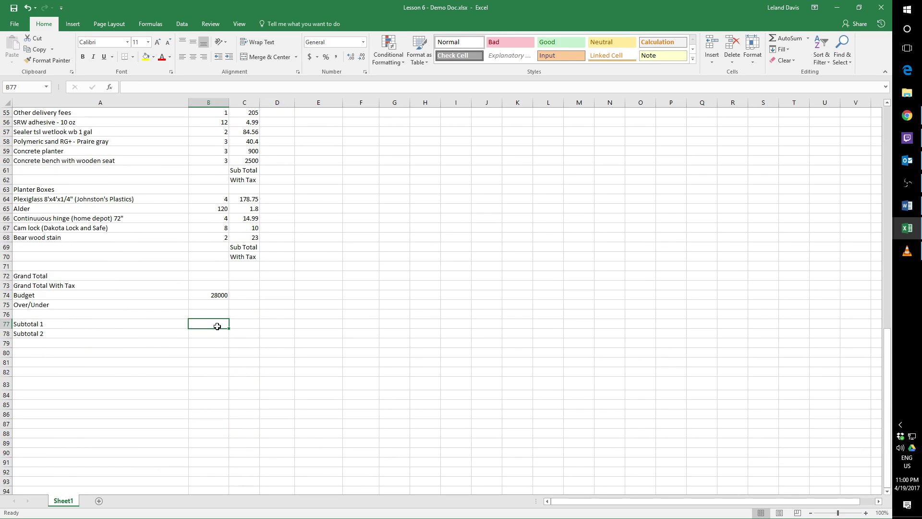
- Add the label "Subtotal 3" in A79, below Subtotal 2
left_click(75, 343)
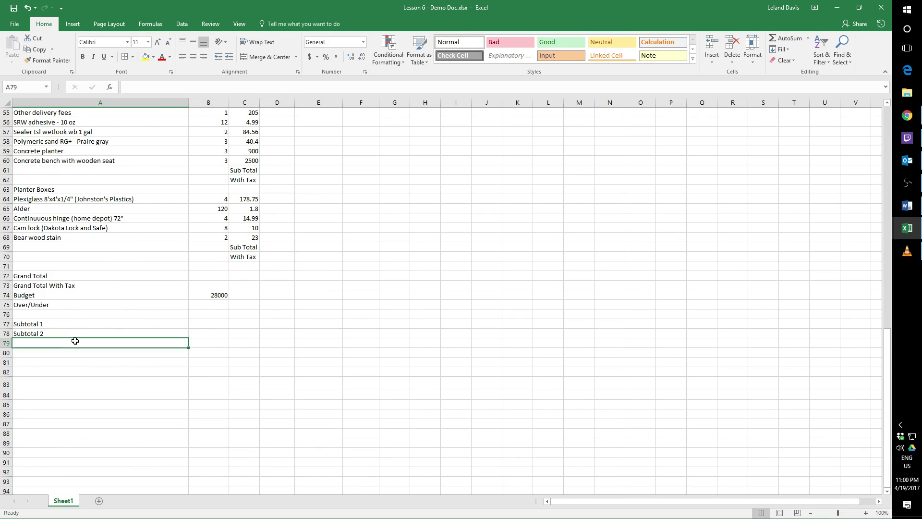
type("Subt")
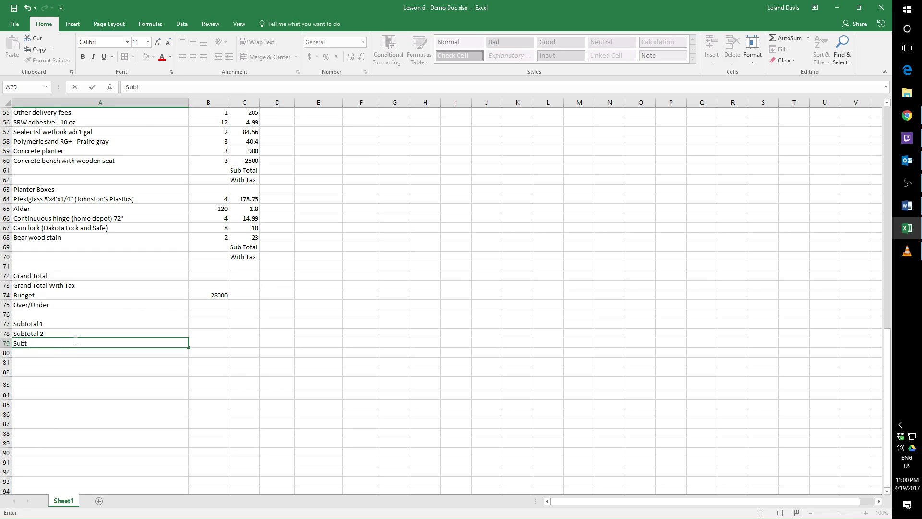
type("otalotal 3")
key("Return")
- Copy the deck materials' subtotal formula from D42 into B77, beside Subtotal 1
scroll(130, 324, "up", 10)
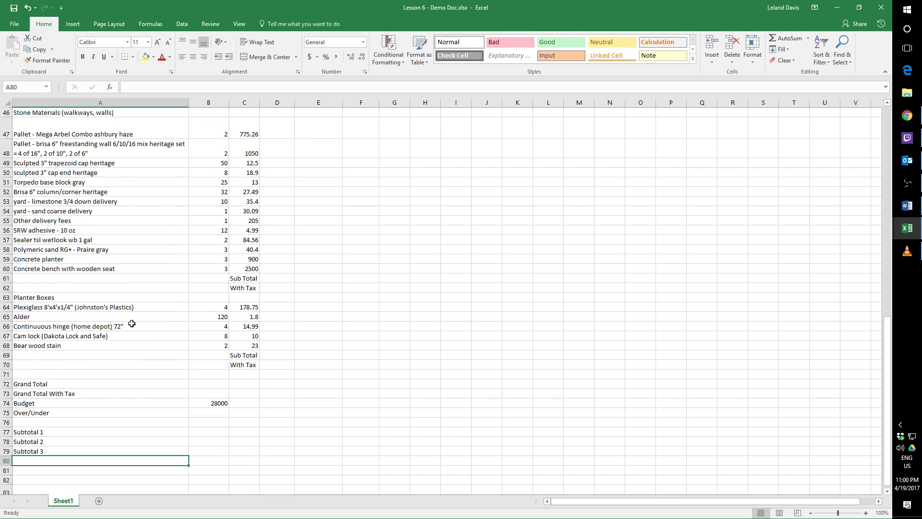
left_click(286, 246)
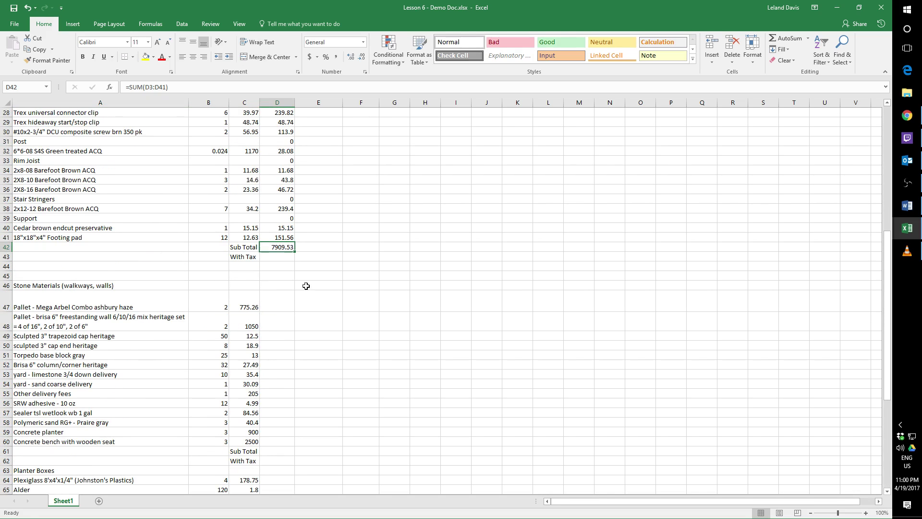
key("ctrl+c")
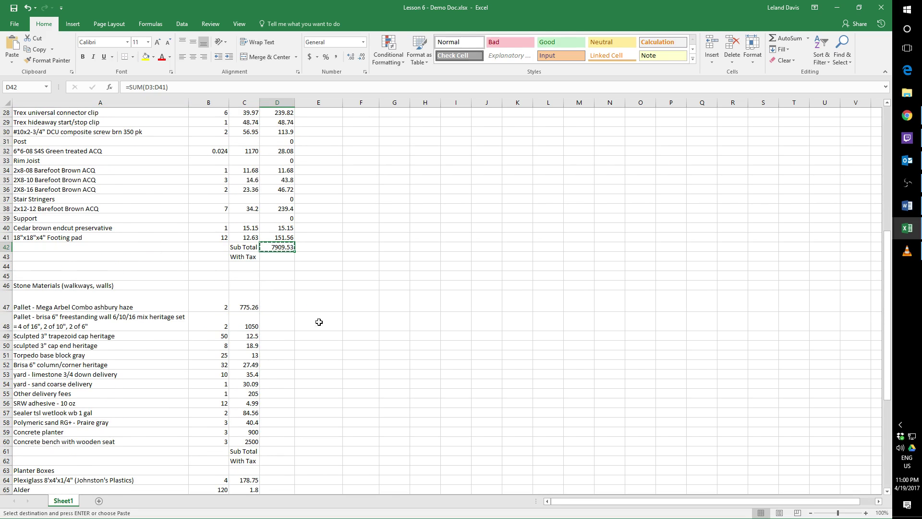
scroll(319, 321, "down", 9)
left_click(198, 325)
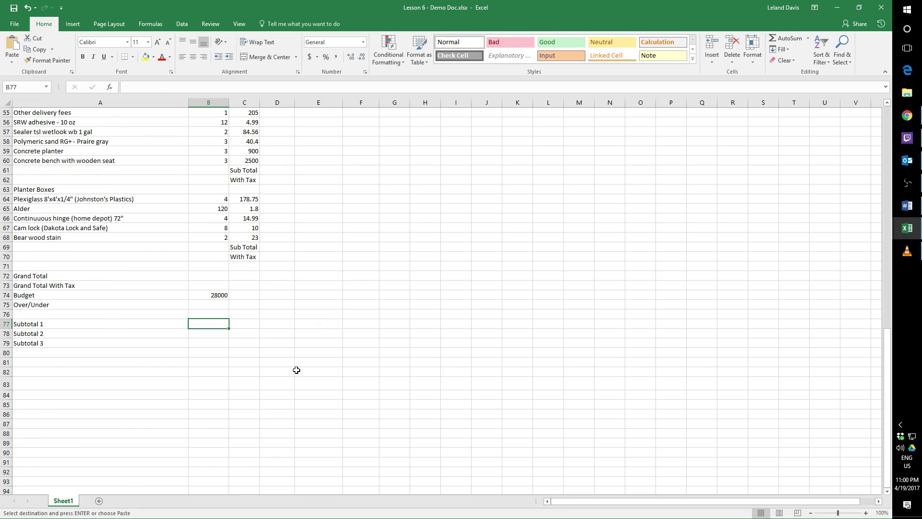
key("ctrl+v")
- Check the formula pasted in B77 against the original subtotal in D42, and clear B77
scroll(309, 329, "up", 7)
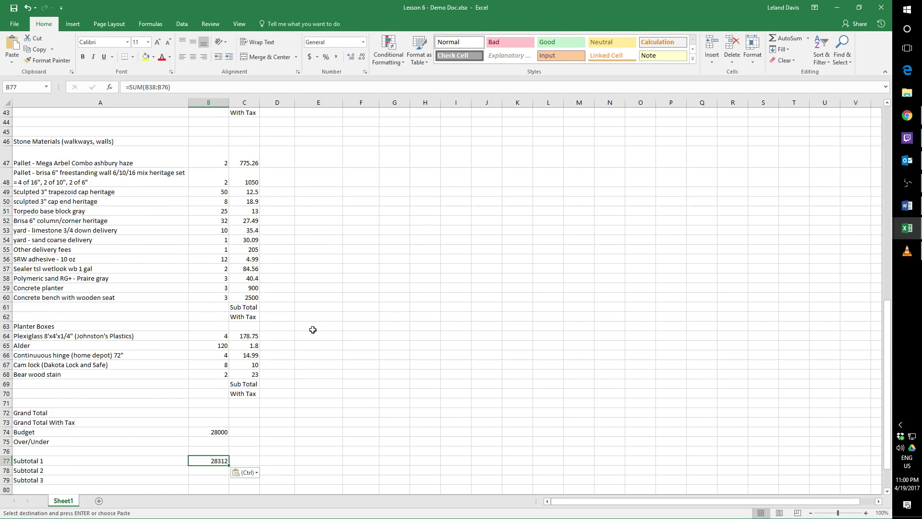
scroll(284, 216, "down", 5)
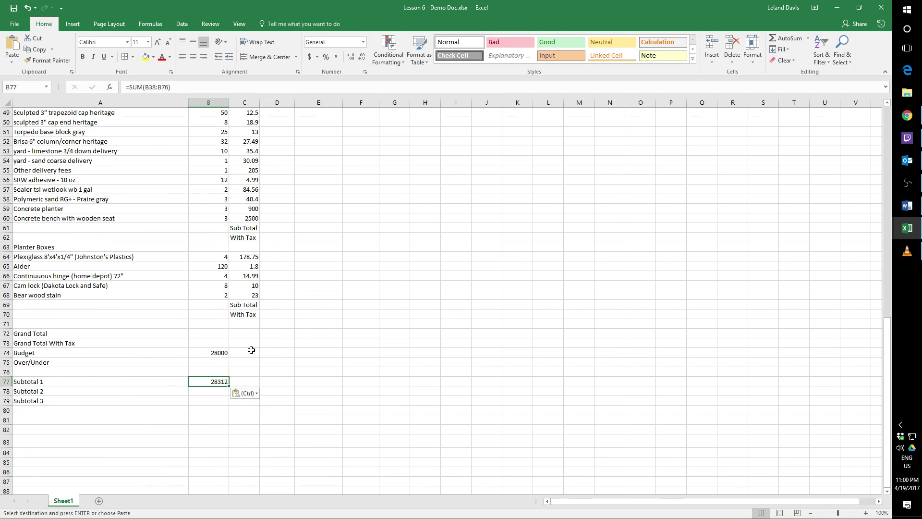
scroll(317, 310, "up", 5)
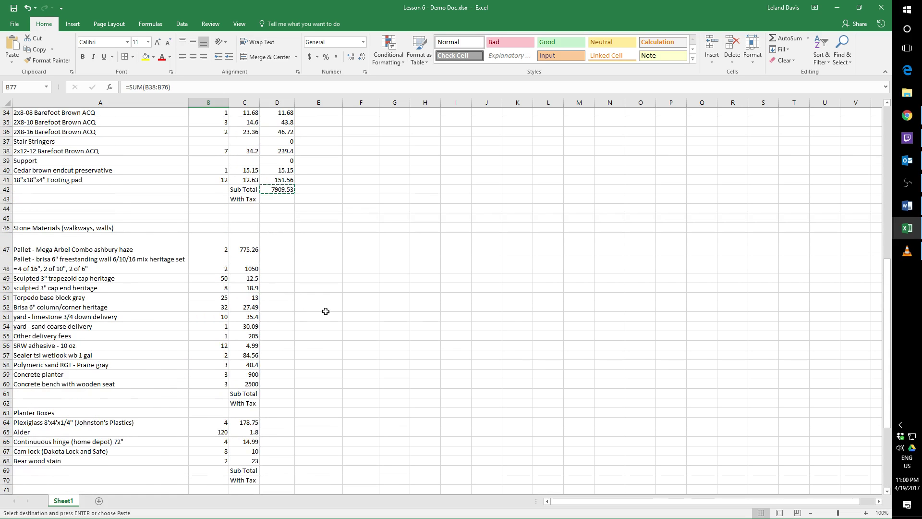
scroll(183, 265, "down", 4)
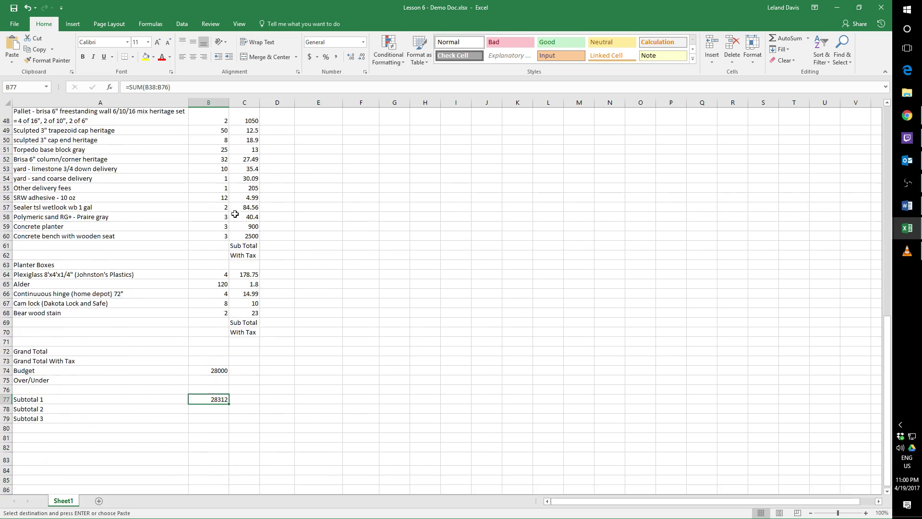
scroll(231, 207, "up", 4)
scroll(257, 379, "down", 2)
scroll(257, 393, "down", 2)
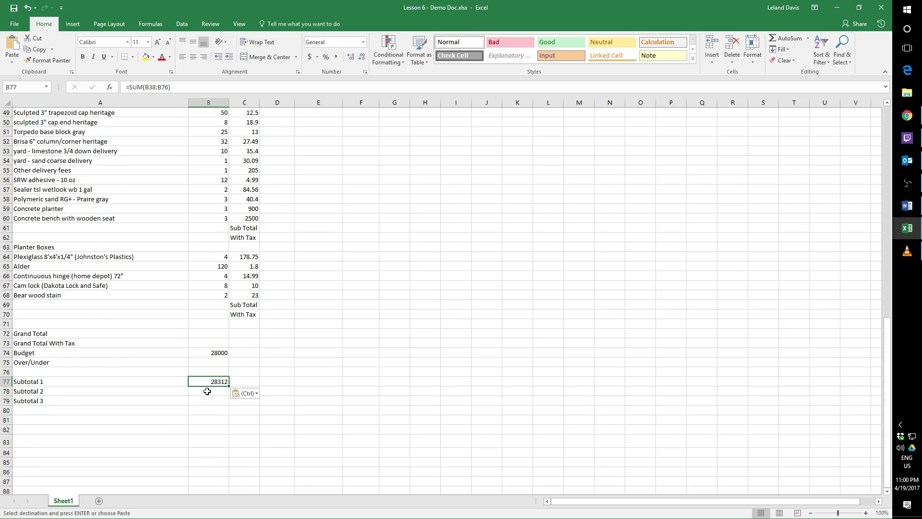
key("Delete")
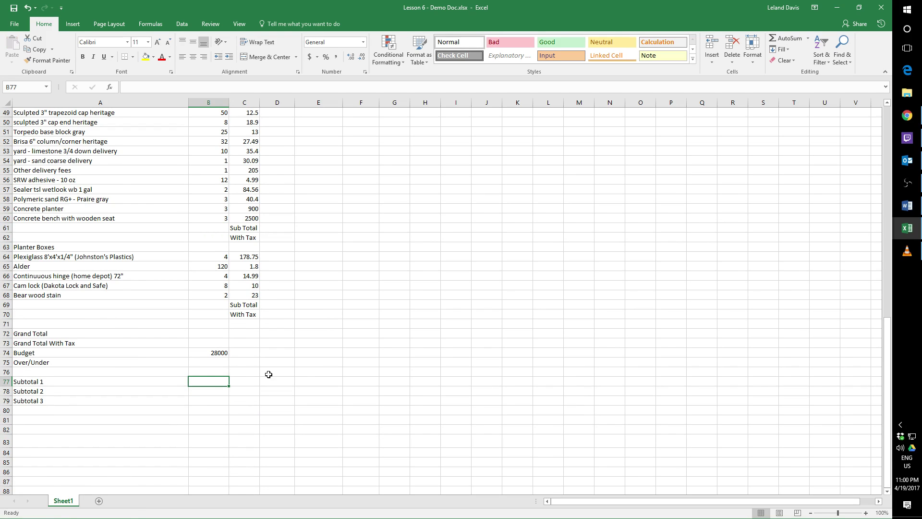
- Make the cell references in D42's subtotal formula absolute, so it reads =SUM($D$3:$D$41)
scroll(288, 365, "up", 5)
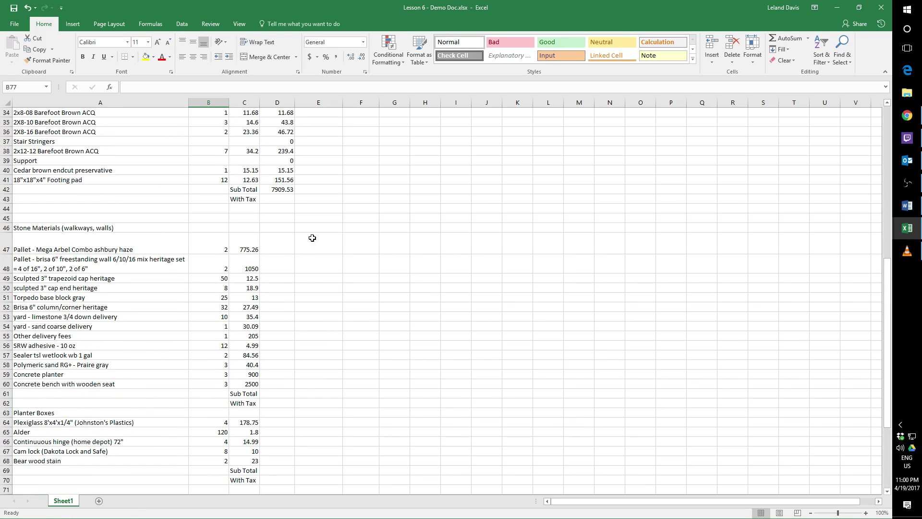
left_click(281, 192)
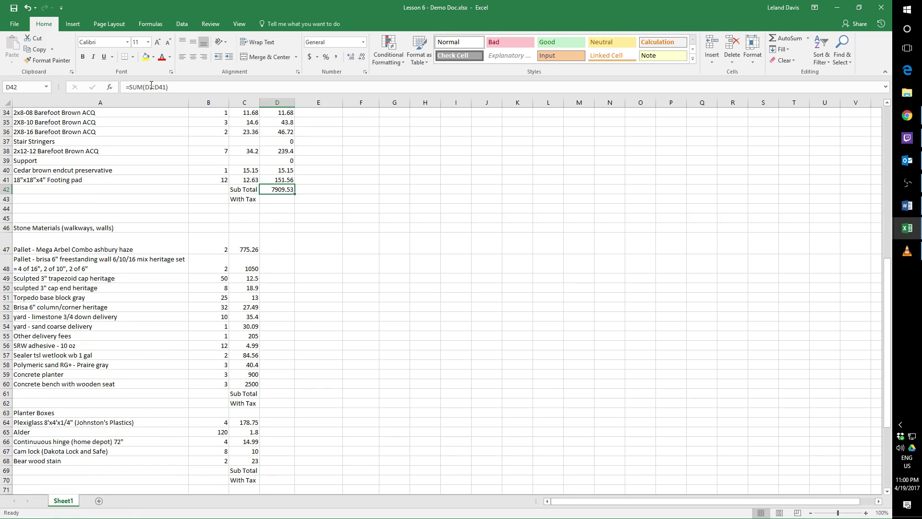
scroll(267, 241, "up", 2)
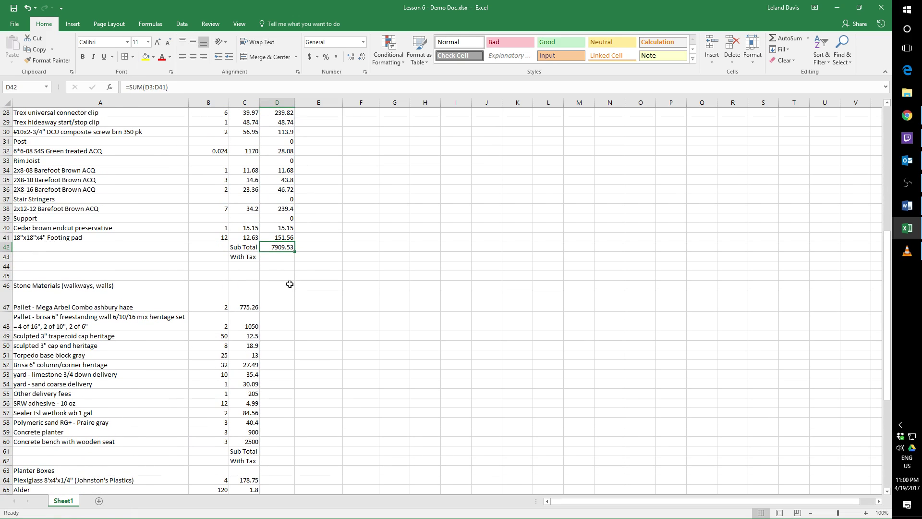
left_click(145, 87)
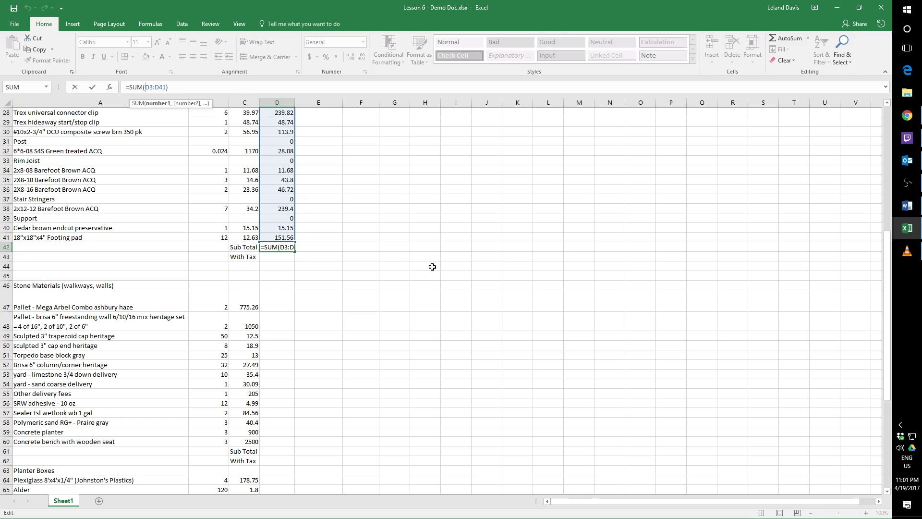
type("$D$")
left_click(162, 87)
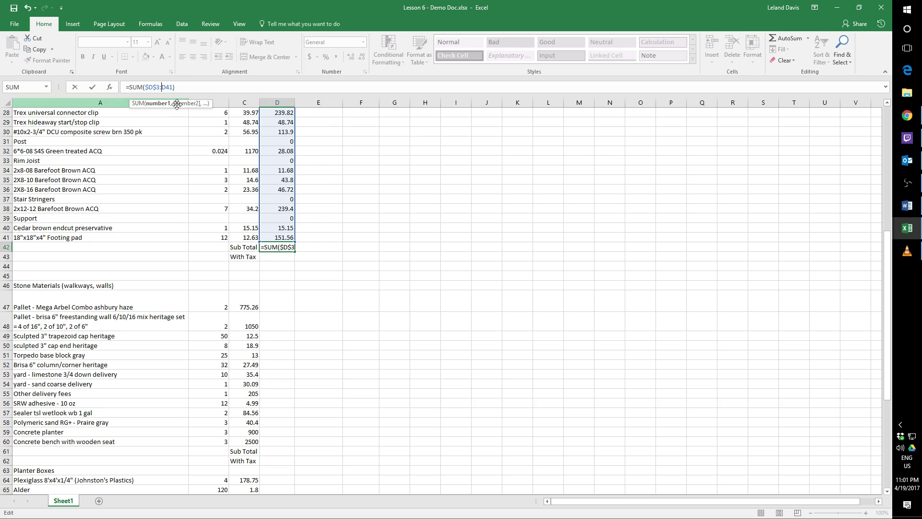
type("$D$")
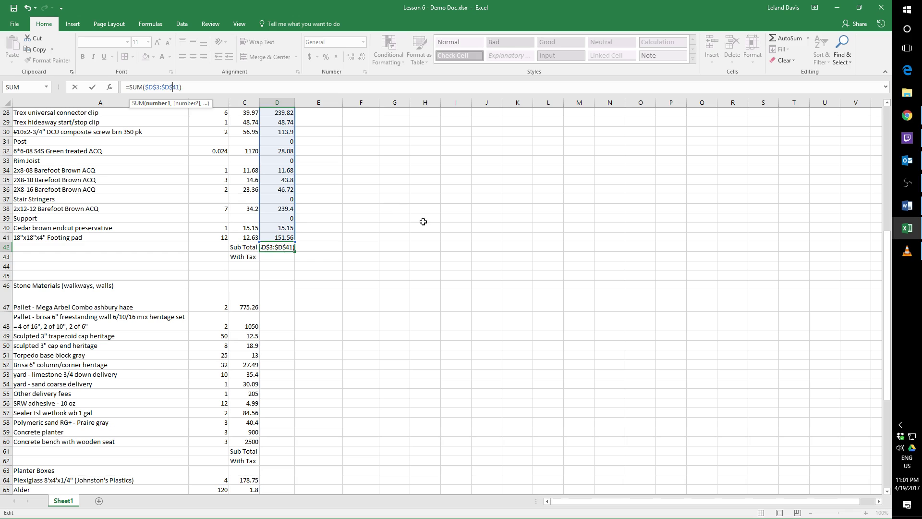
key("Return")
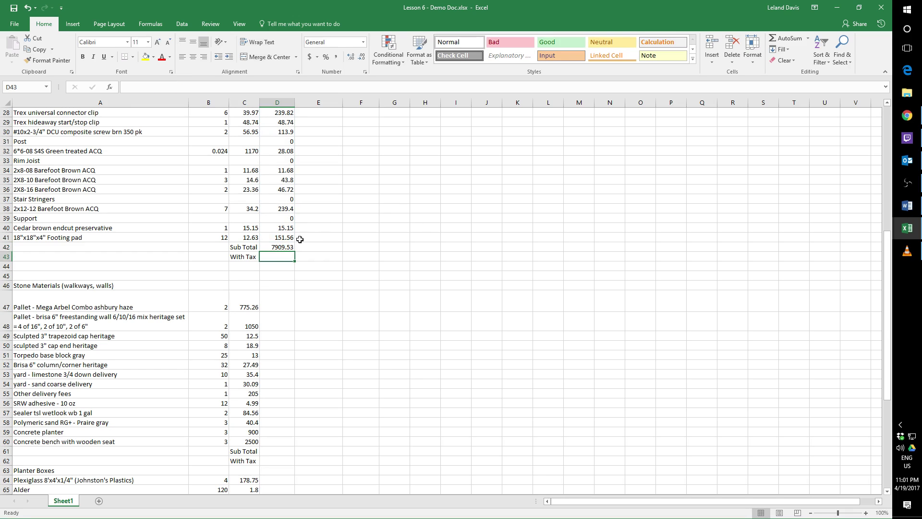
- Copy the absolute-reference subtotal formula from D42 into B77 as the Subtotal 1 value
left_click(291, 247)
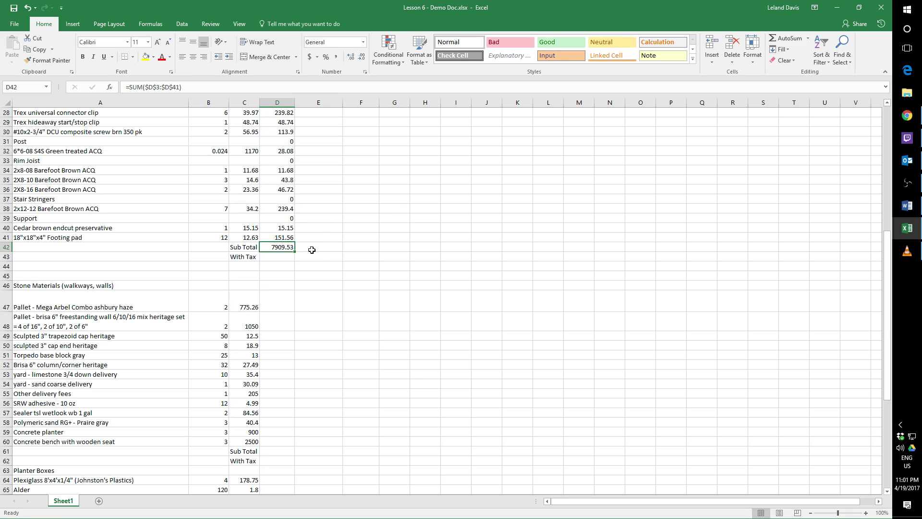
key("ctrl+c")
scroll(323, 249, "down", 9)
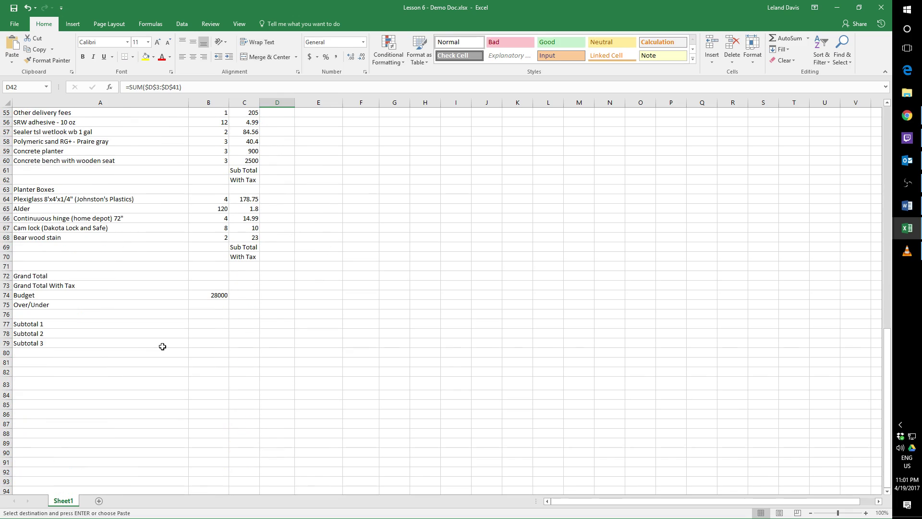
left_click(198, 320)
key("ctrl+v")
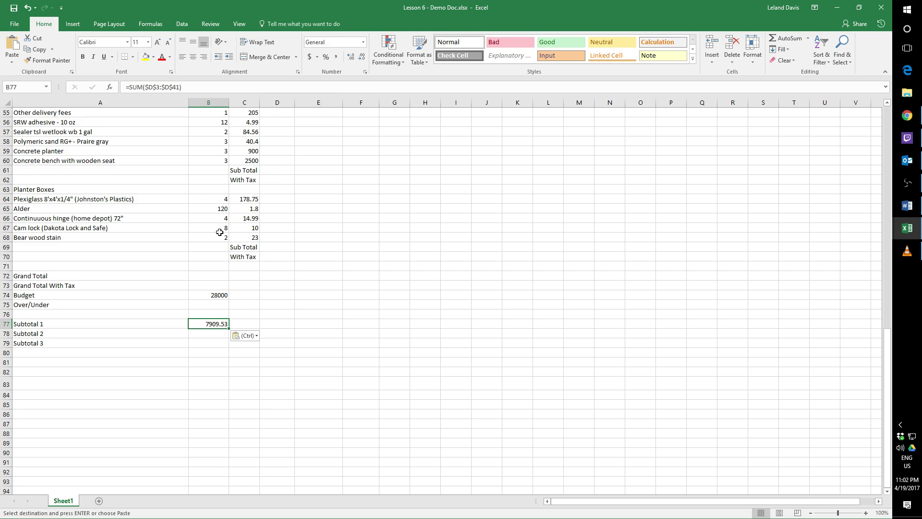
- Close the Lesson 6 - Demo Doc workbook and switch to the Sample - Superstore Sales workbook
left_click(907, 206)
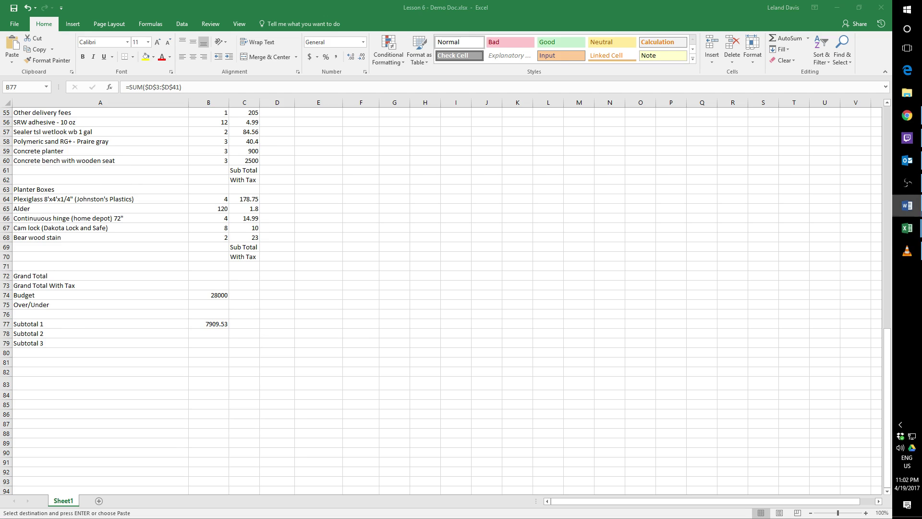
left_click(881, 8)
left_click(446, 282)
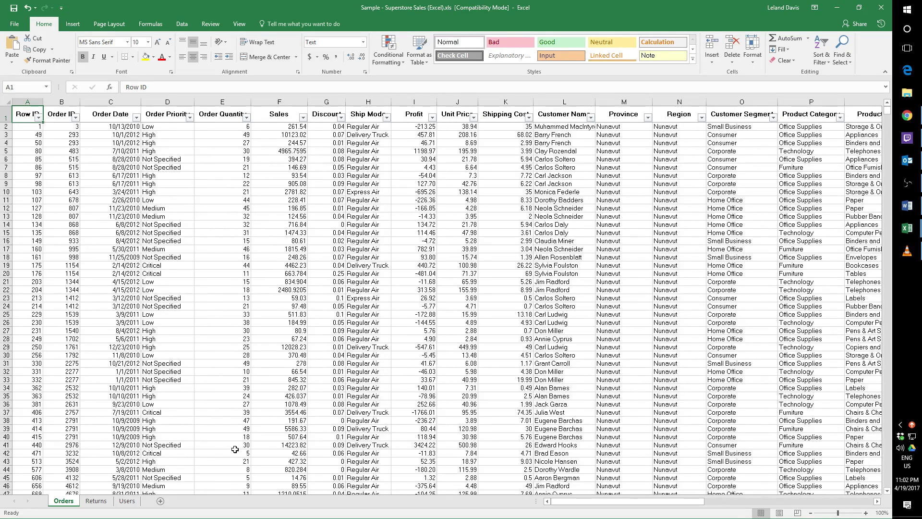
- Add a new worksheet named "Report 1" and place it after the Users sheet
left_click(161, 501)
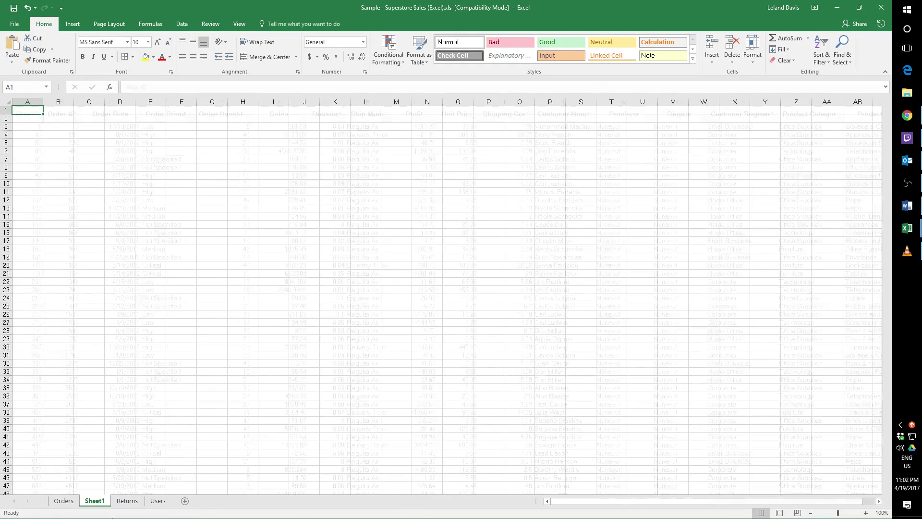
right_click(91, 501)
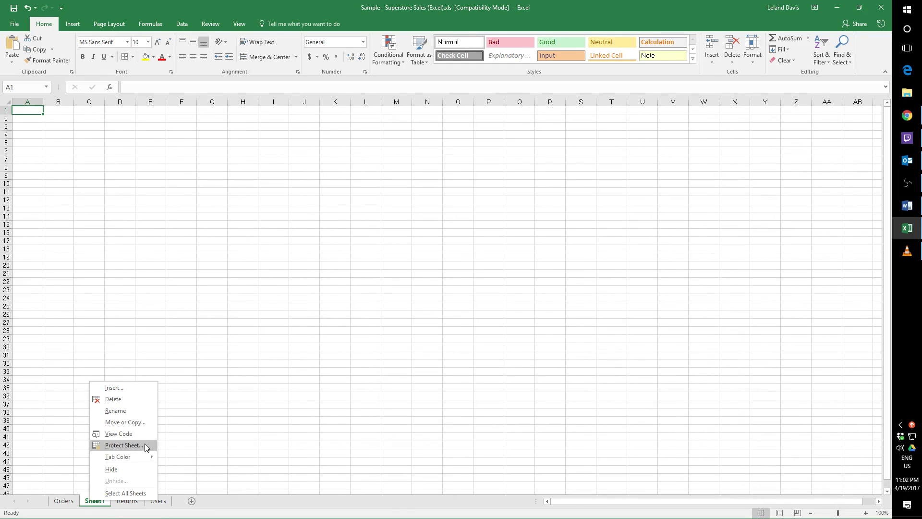
left_click(126, 411)
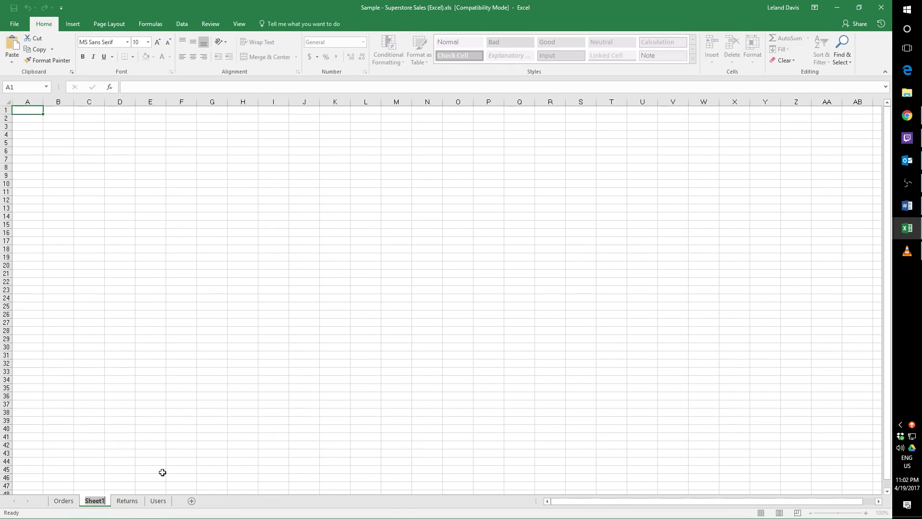
type("Report 1")
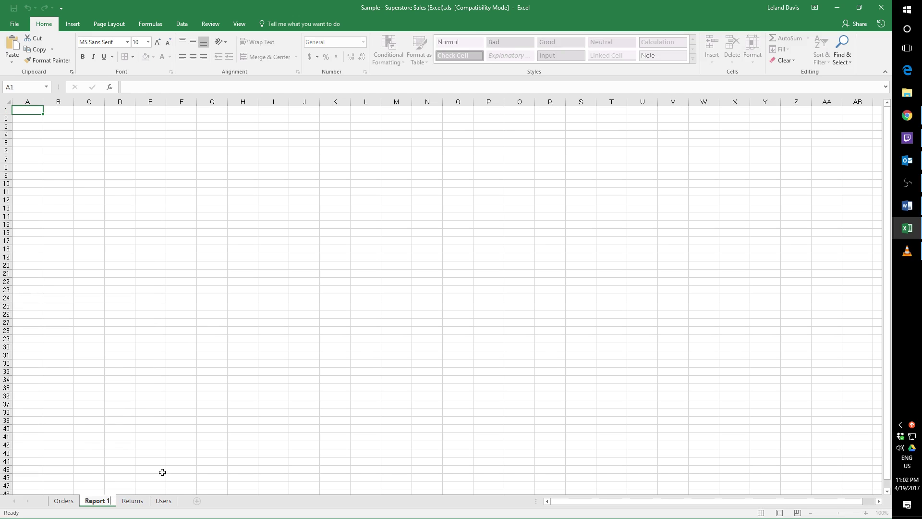
key("Return")
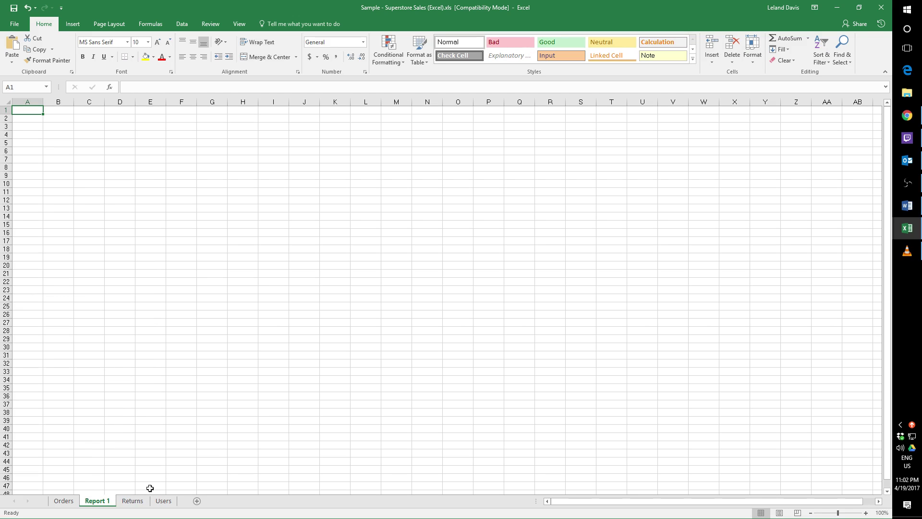
left_click(64, 501)
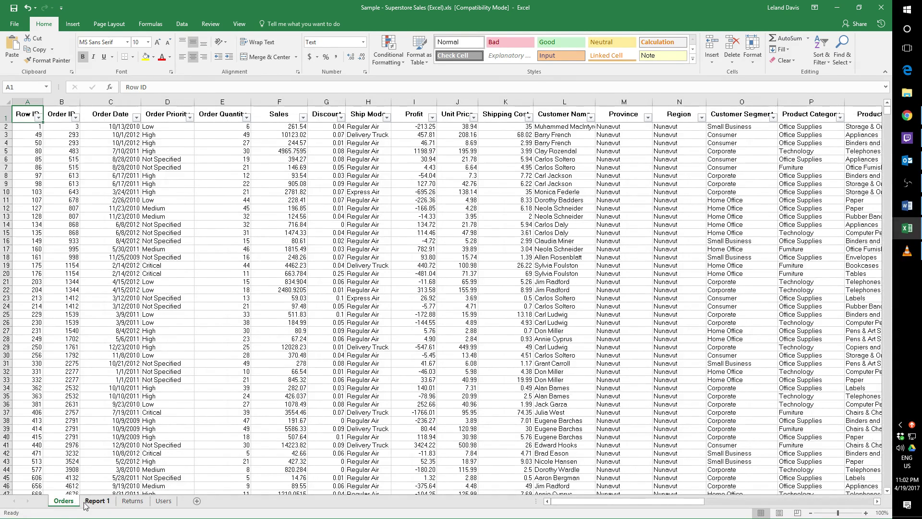
left_click_drag(96, 501, 181, 501)
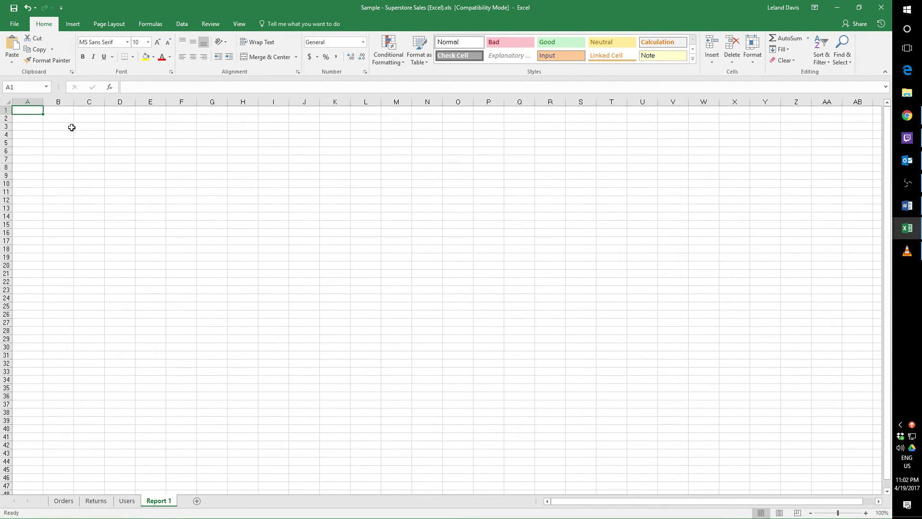
- Filter the Orders sheet's Customer Name column to show a single customer, searching by the customer's name
left_click(65, 501)
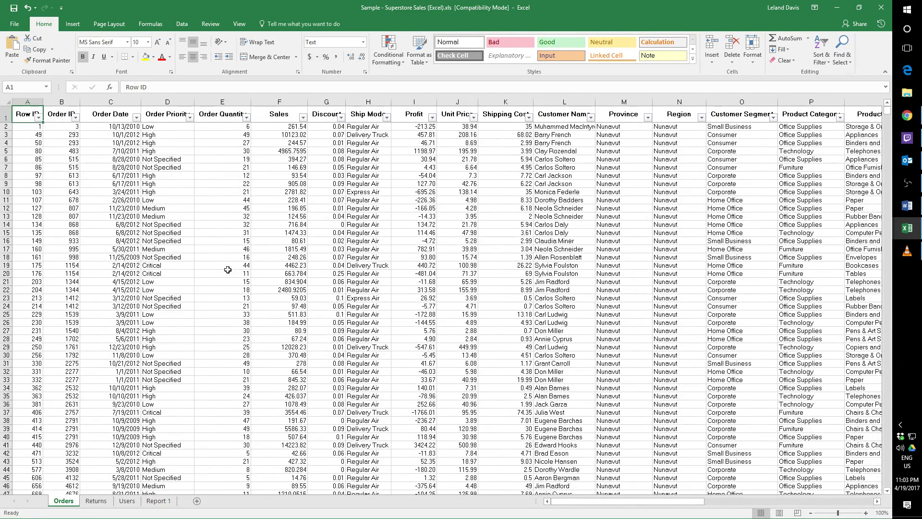
left_click(160, 502)
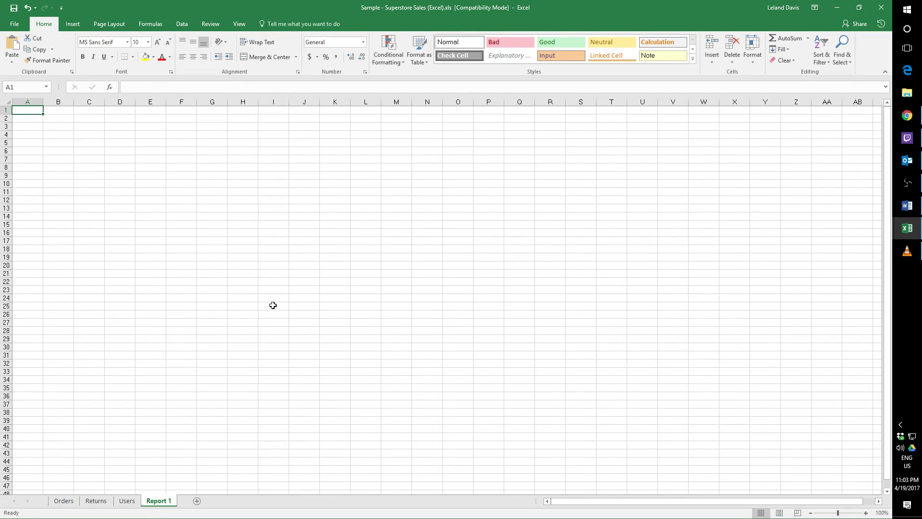
left_click(64, 501)
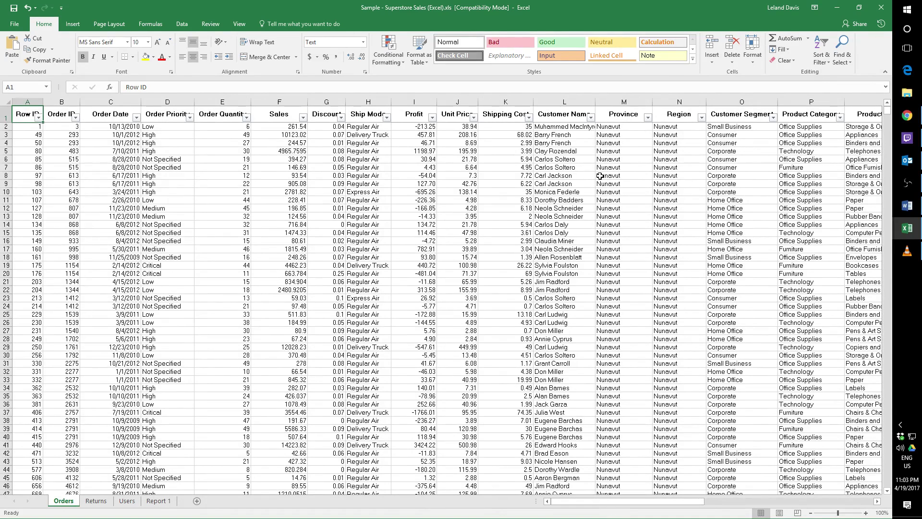
left_click(591, 117)
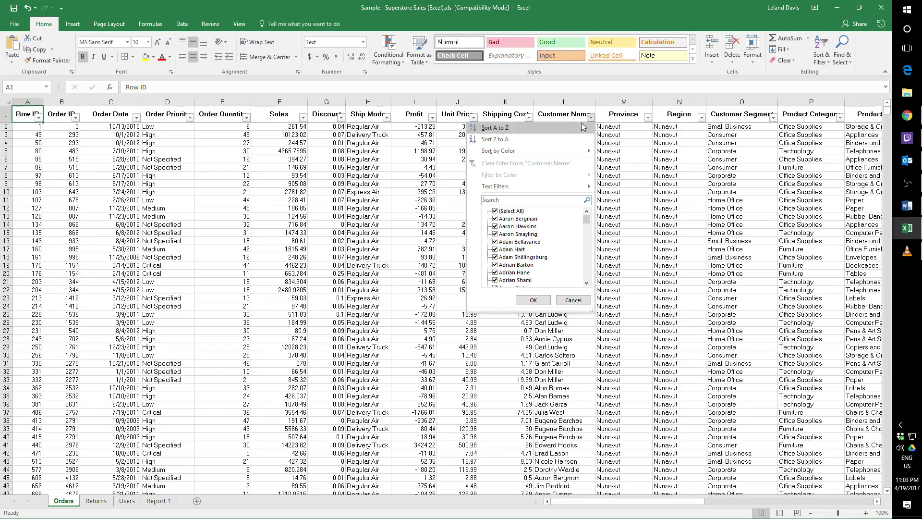
left_click(528, 201)
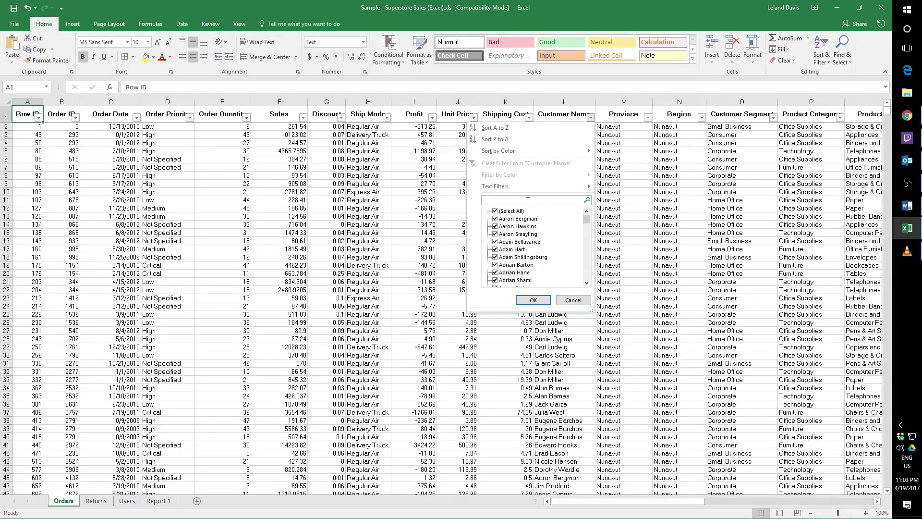
type("Nicole Ha")
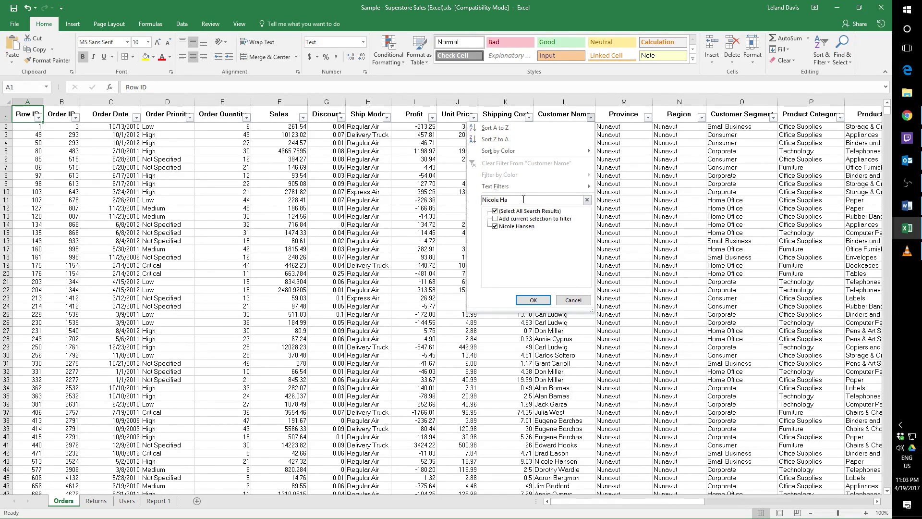
left_click(495, 211)
left_click(495, 226)
left_click(533, 300)
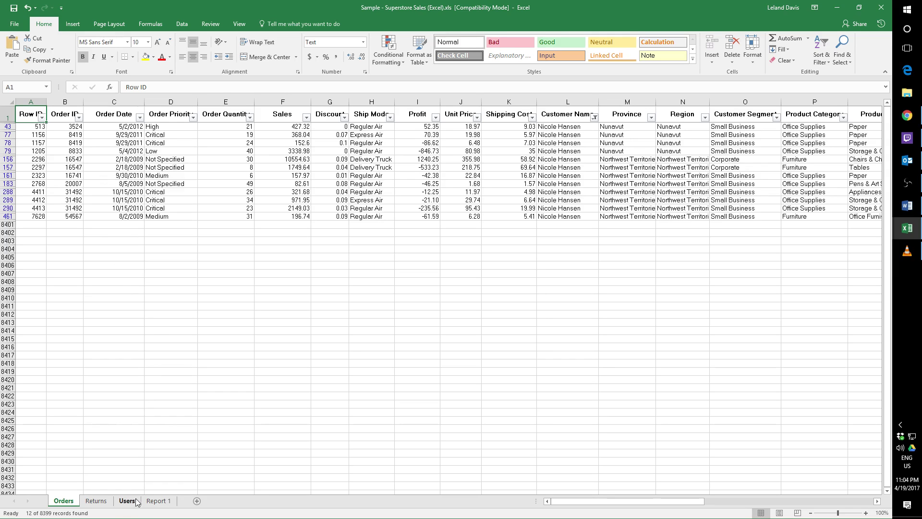
- On the Report 1 sheet, enter "User" in A1 and the customer's full name in A2, and widen column A to fit
left_click(152, 503)
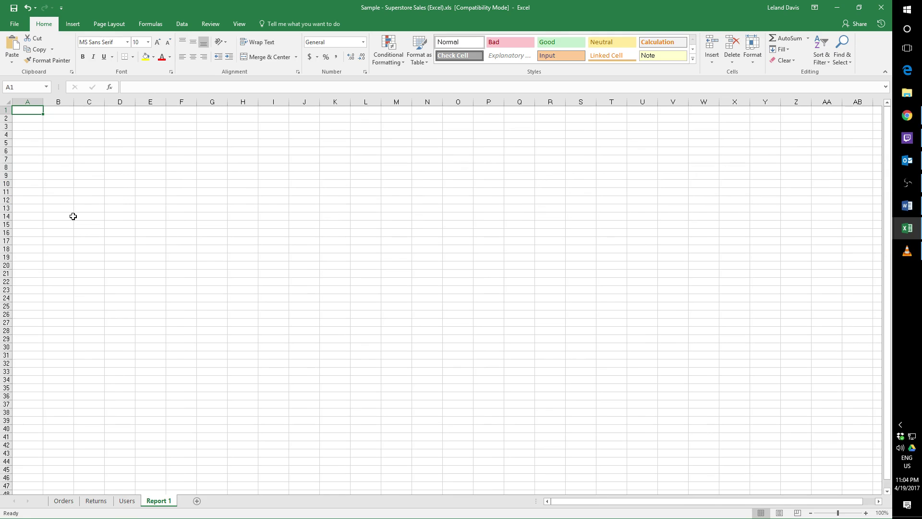
type("User")
key("Return")
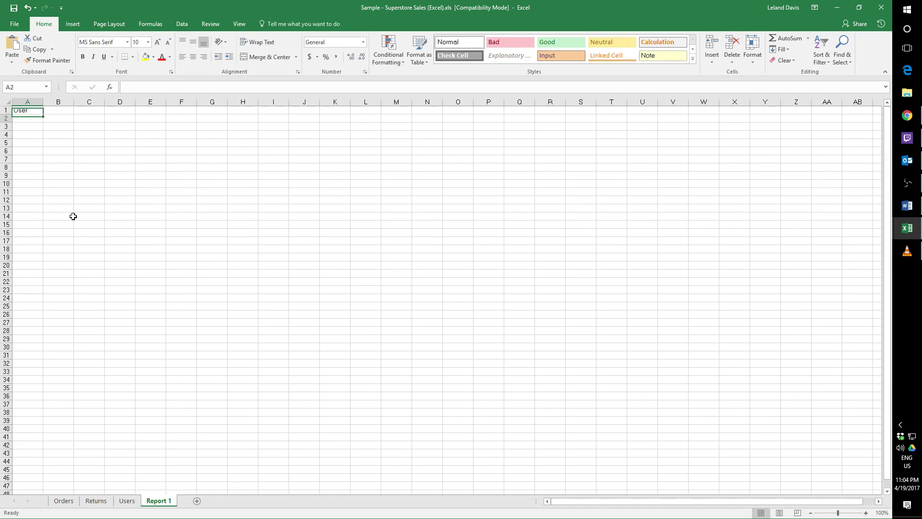
type("Nicole ")
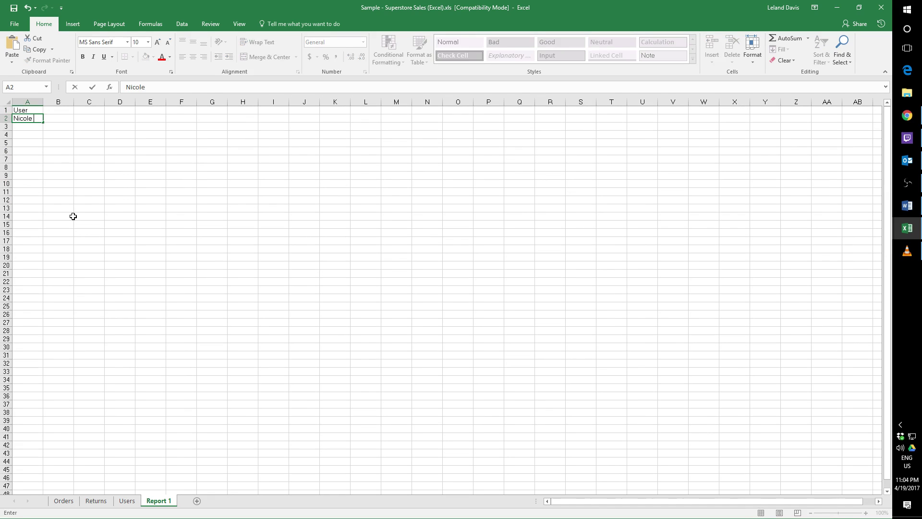
type("Hansen")
key("Return")
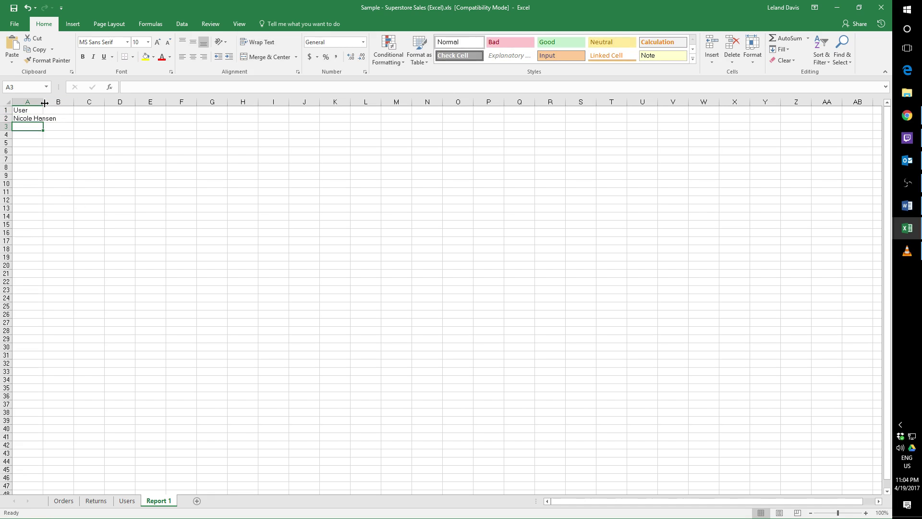
left_click_drag(42, 102, 59, 113)
- Enter the heading "Profit Summary" in B1 and fit column B's width to it
left_click(72, 111)
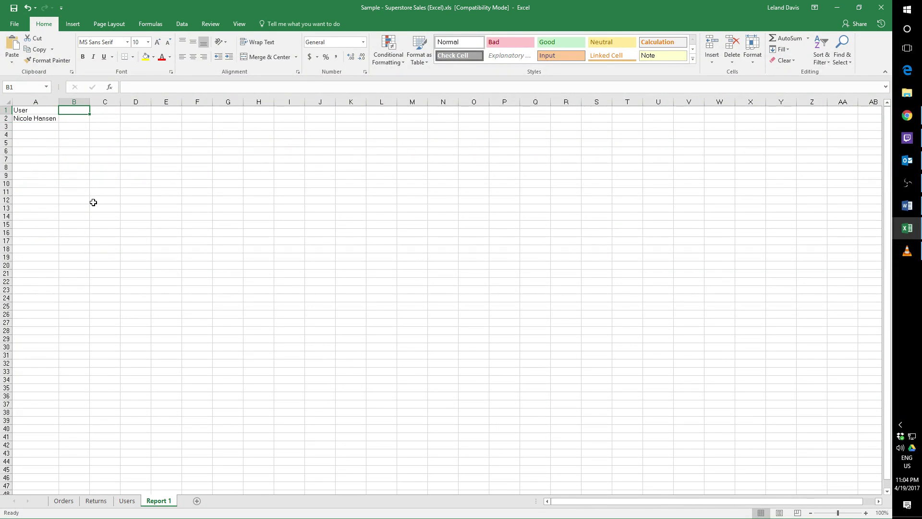
type("Profit Summary")
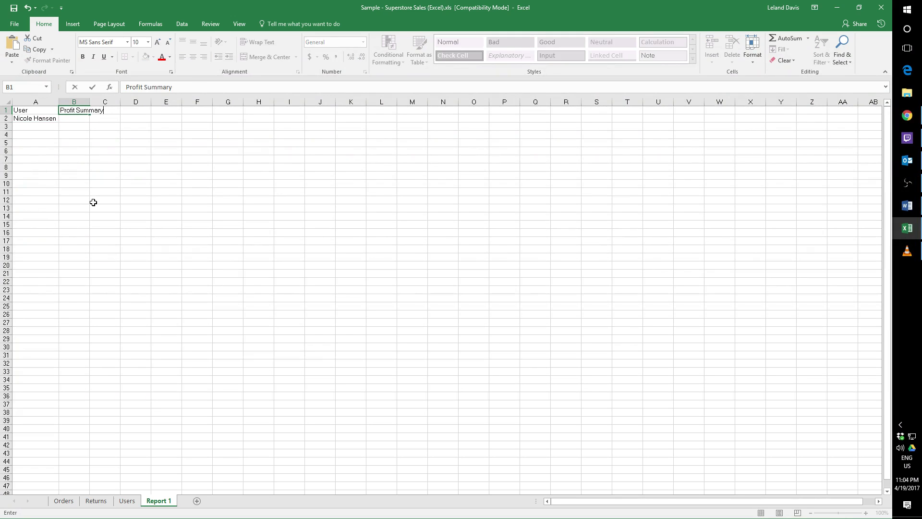
key("Return")
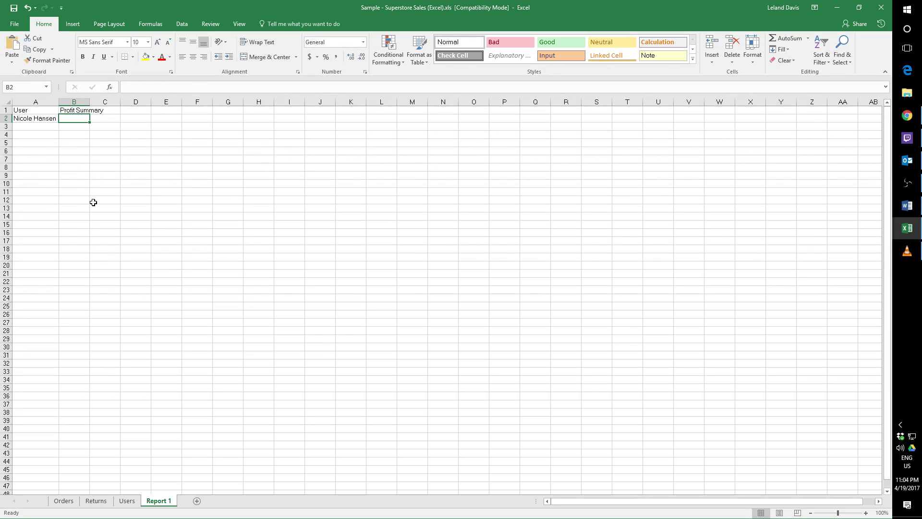
double_click(90, 102)
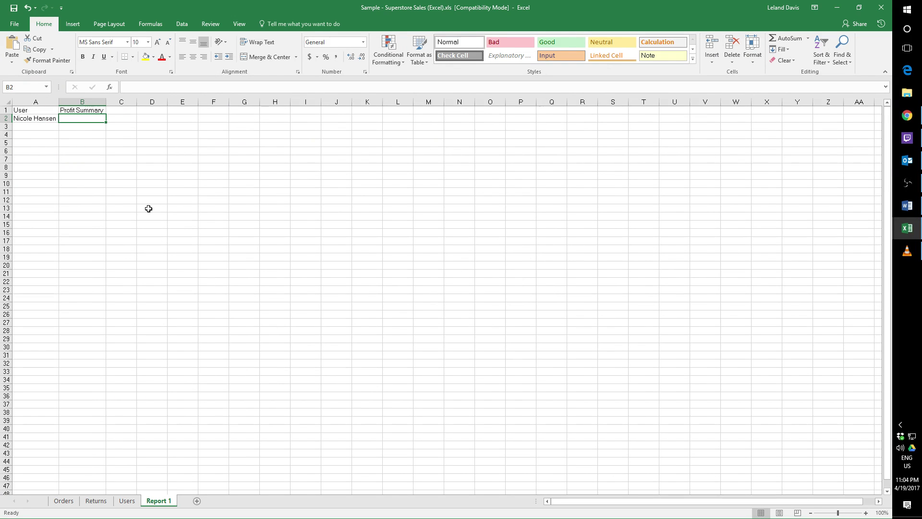
- Begin a SUM formula in B2 of Report 1 that takes its values from the Orders sheet
left_click(67, 504)
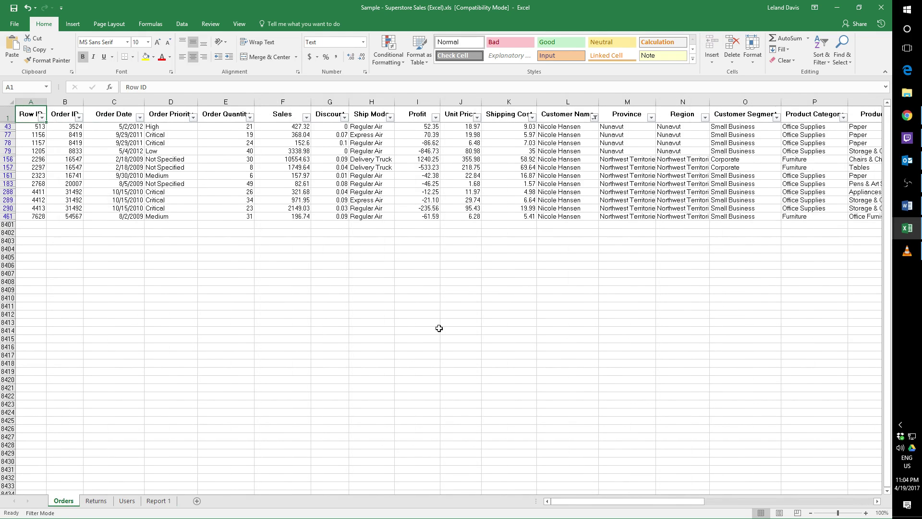
left_click(150, 502)
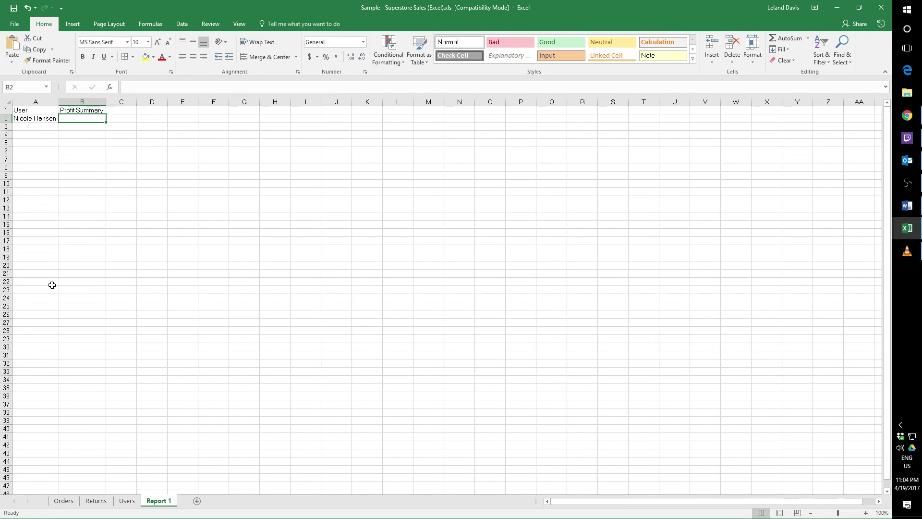
left_click(64, 501)
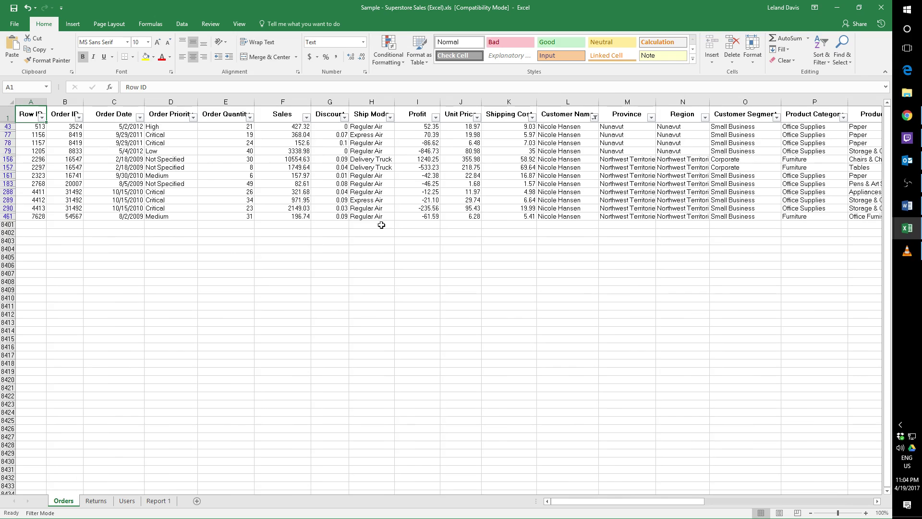
left_click(158, 501)
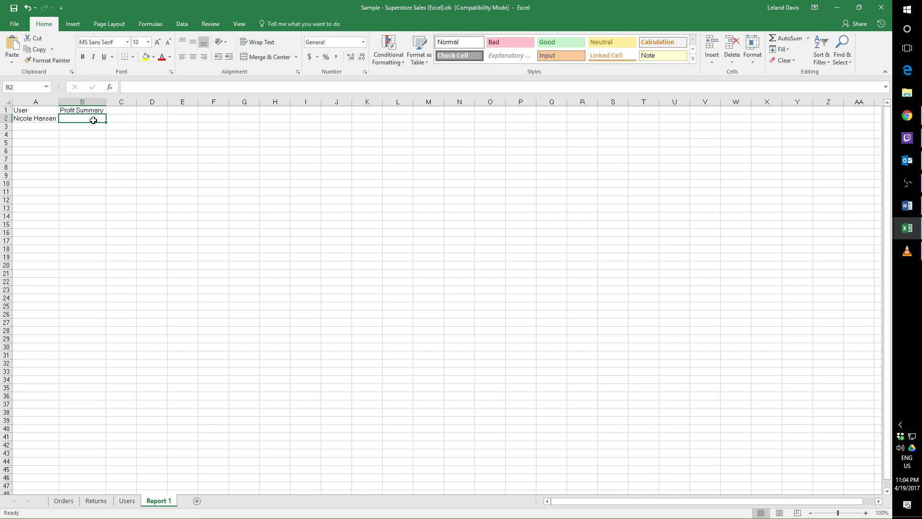
type("=")
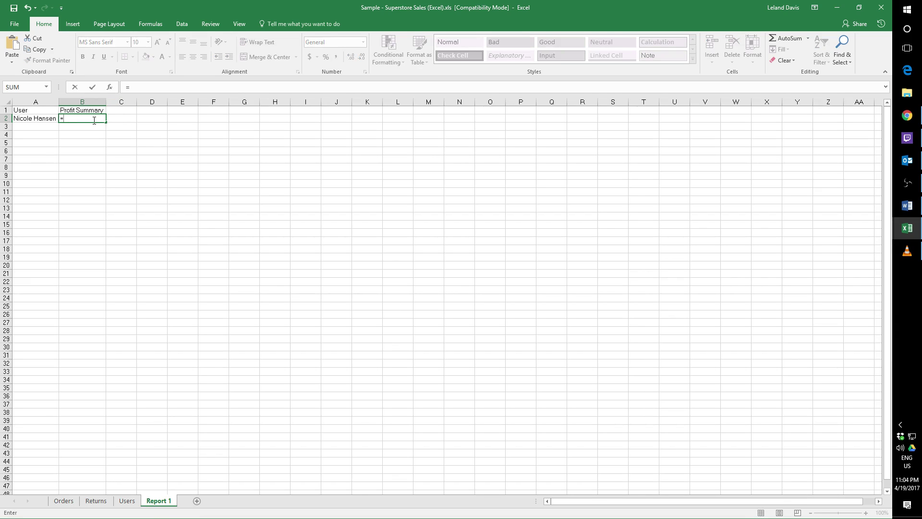
type("SUM")
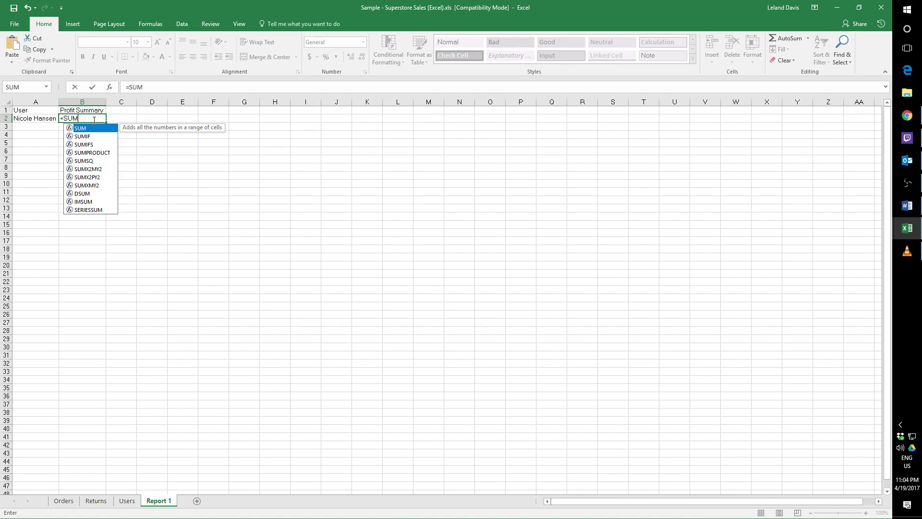
type("(")
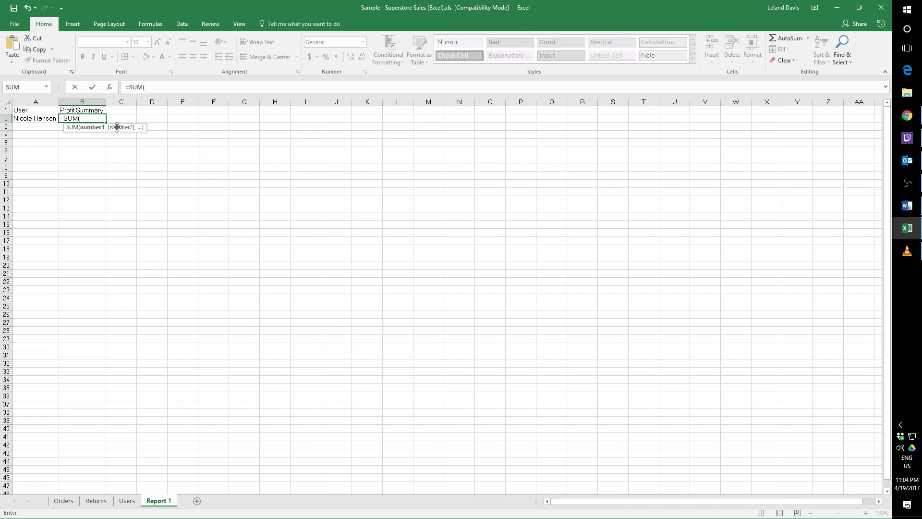
left_click(63, 501)
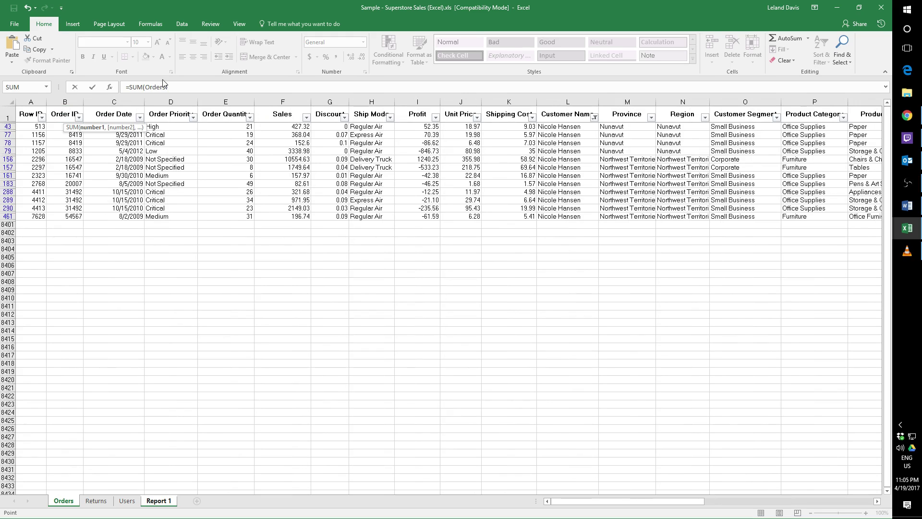
left_click(413, 127)
left_click_drag(413, 126, 420, 169)
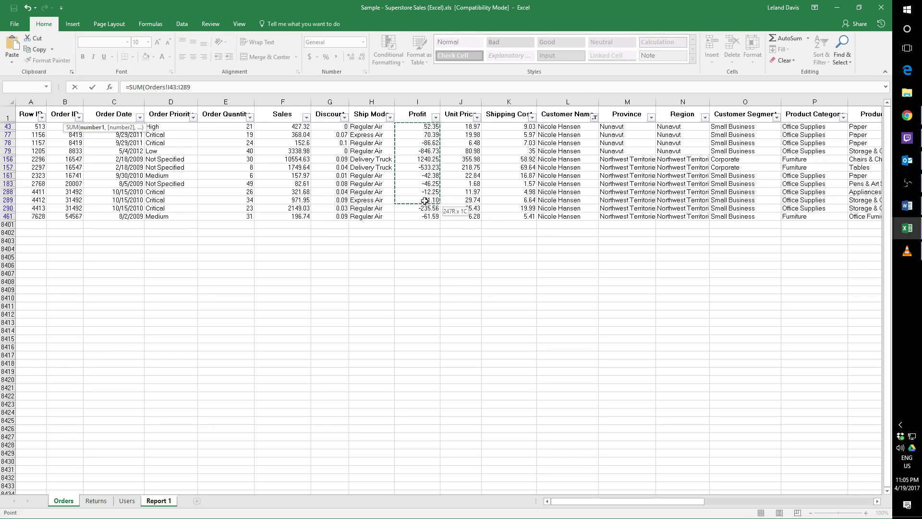
left_click_drag(426, 217, 425, 218)
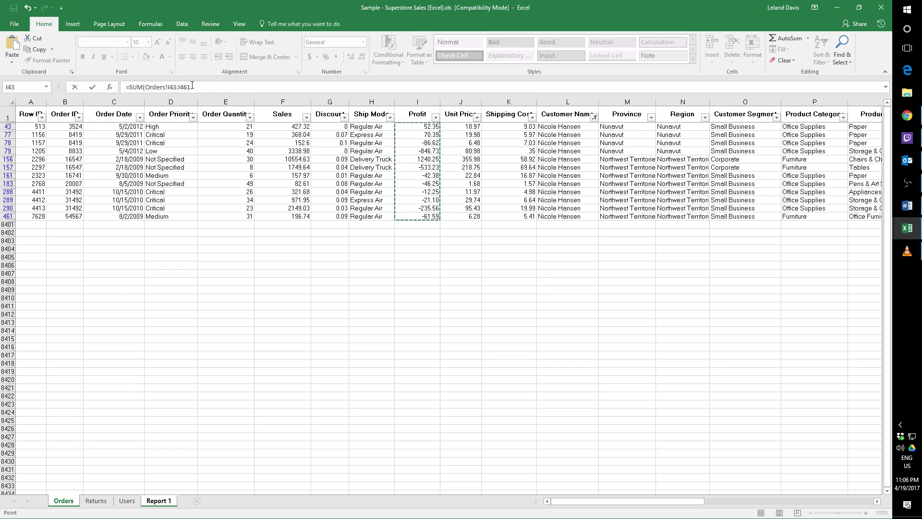
mouse_move(194, 86)
left_mouse_down()
mouse_move(126, 87)
mouse_move(178, 87)
left_mouse_up()
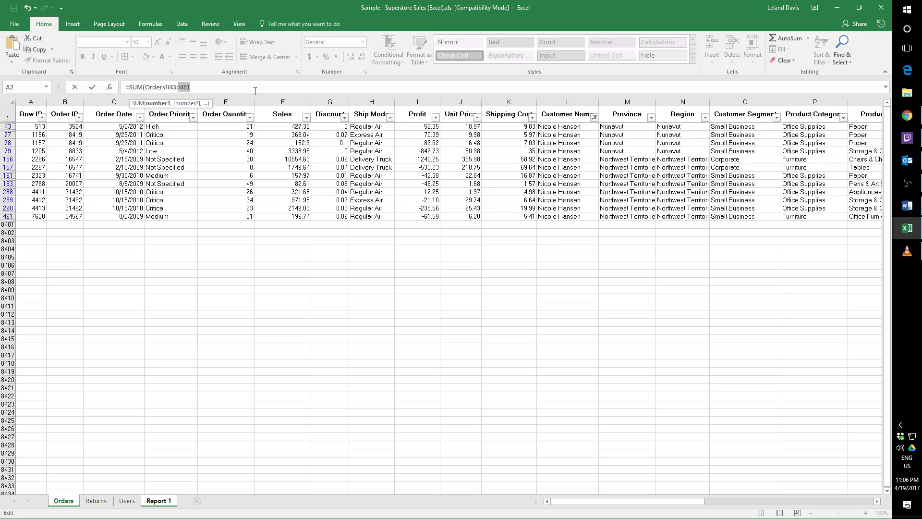
key("BackSpace")
left_click_drag(177, 87, 147, 85)
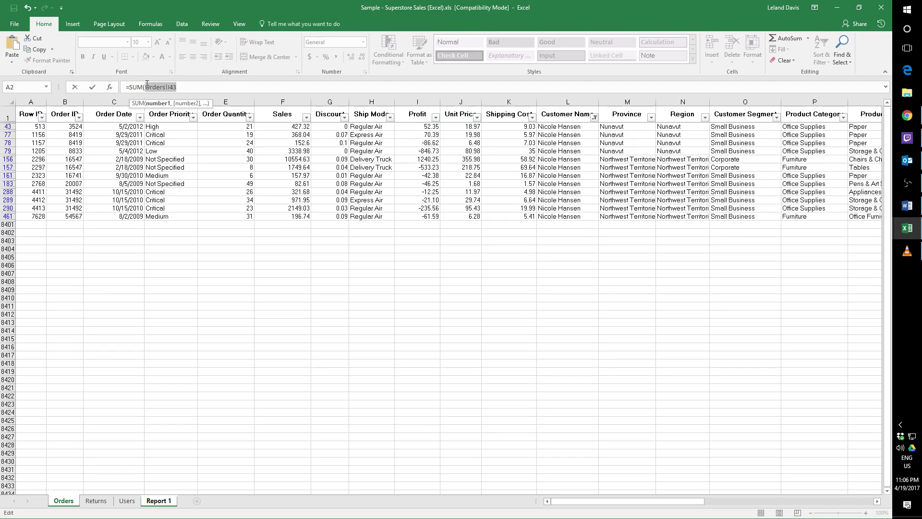
key("BackSpace")
- Complete the B2 formula by adding Orders cells I43, I77, I78, I79, I156, I157, I161, I183, I288, I289, I290 and I461 inside SUM
left_click(421, 128)
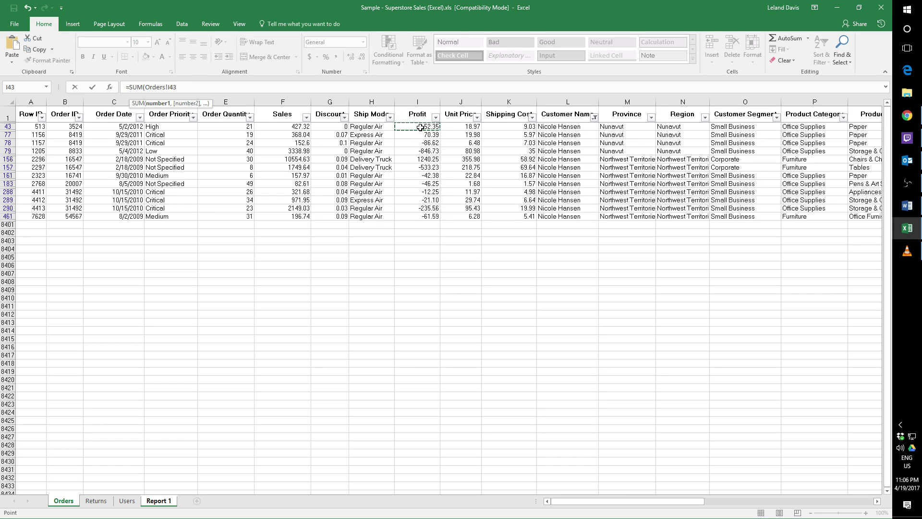
type("+")
left_click(425, 135)
type("+")
left_click(427, 142)
type("+")
left_click(429, 151)
type("+")
left_click(433, 159)
type("+")
left_click(433, 167)
type("+")
left_click(433, 176)
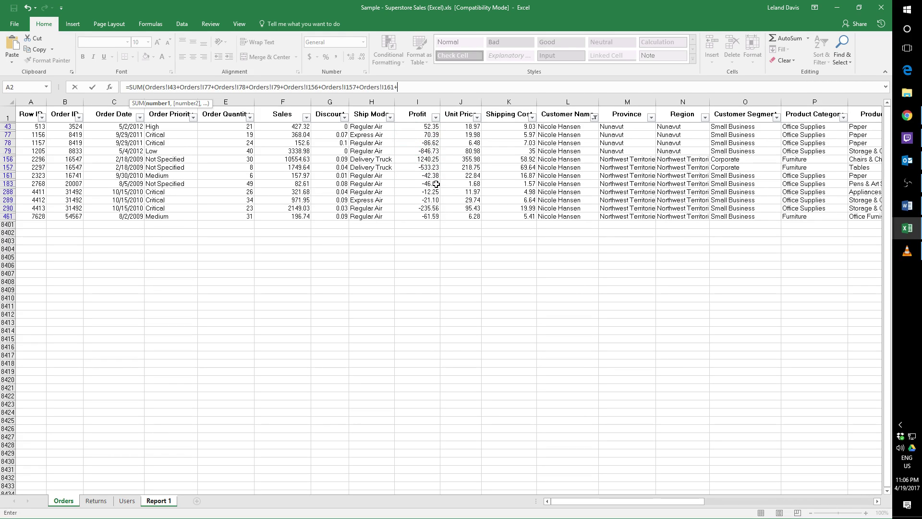
type("+")
left_click(434, 184)
type("+")
left_click(434, 192)
left_click(433, 199)
type("+Orders!I288+Orders!I289+")
left_click(435, 208)
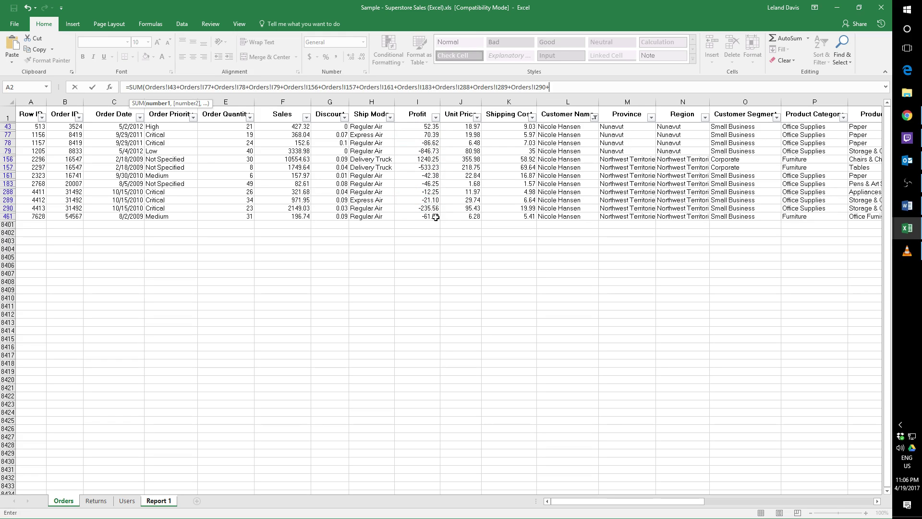
type("+")
left_click(437, 216)
type("+")
key("BackSpace")
type(")")
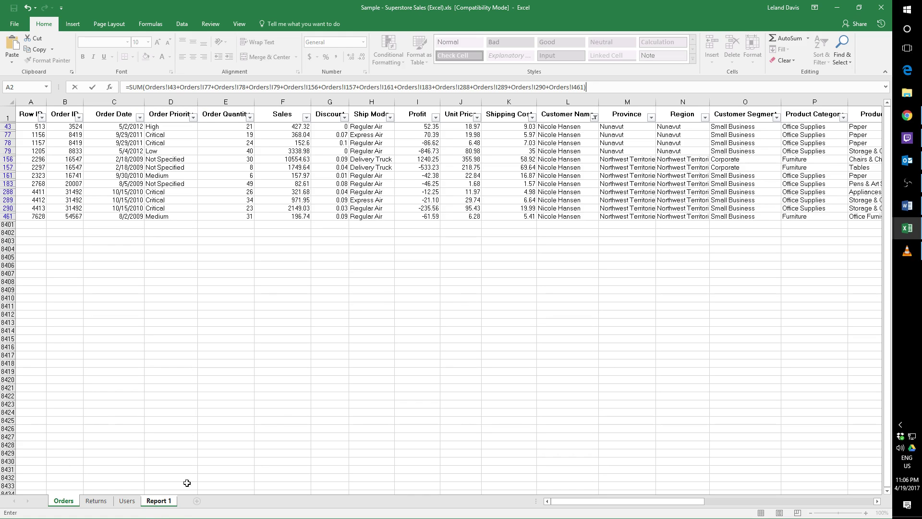
key("Return")
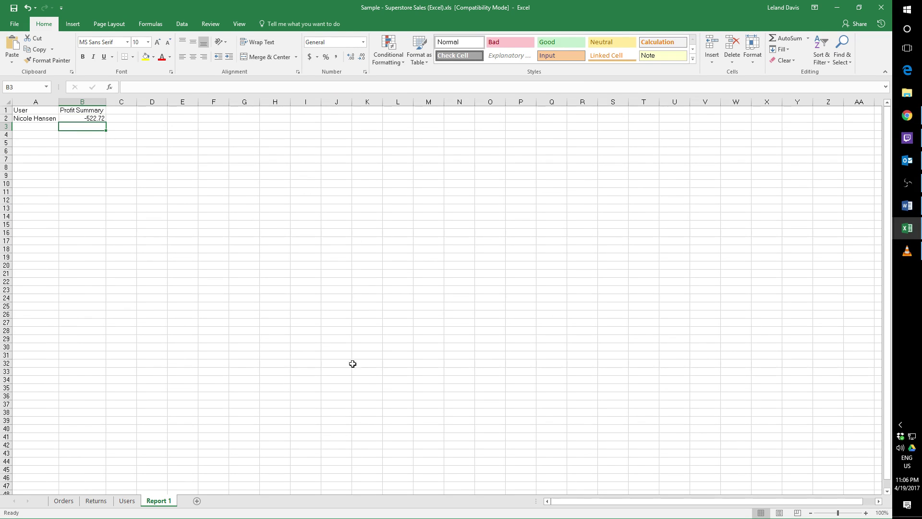
- Review the Profit Summary formula in B2 and the names offered in the Orders sheet's Customer Name filter, and return to Report 1
left_click(94, 118)
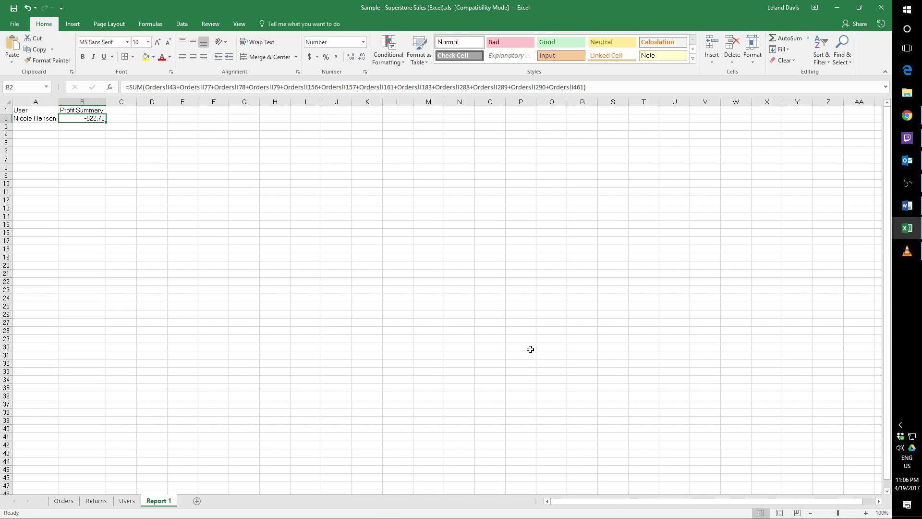
left_click(64, 500)
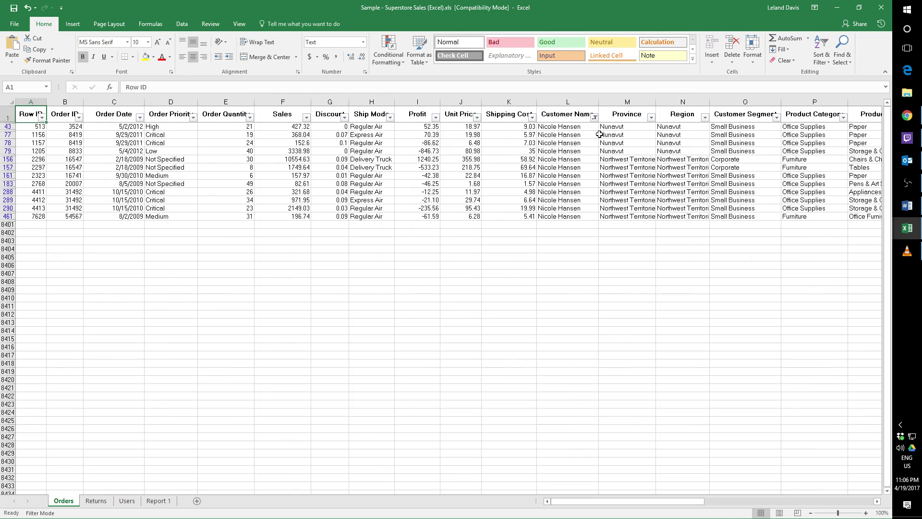
left_click(594, 118)
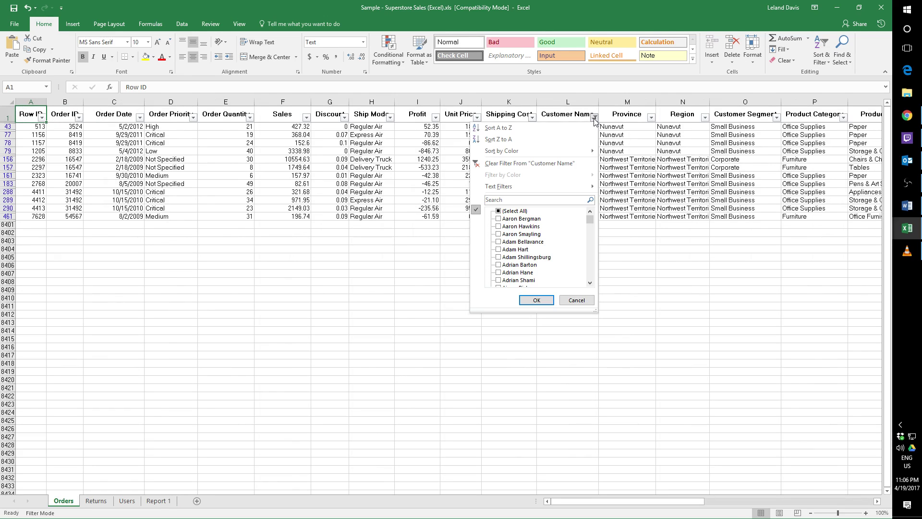
left_click(596, 119)
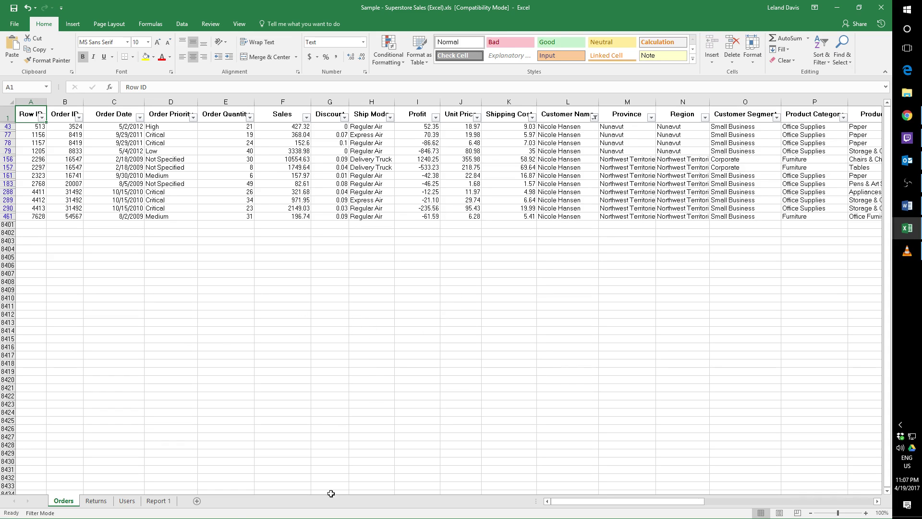
left_click(156, 501)
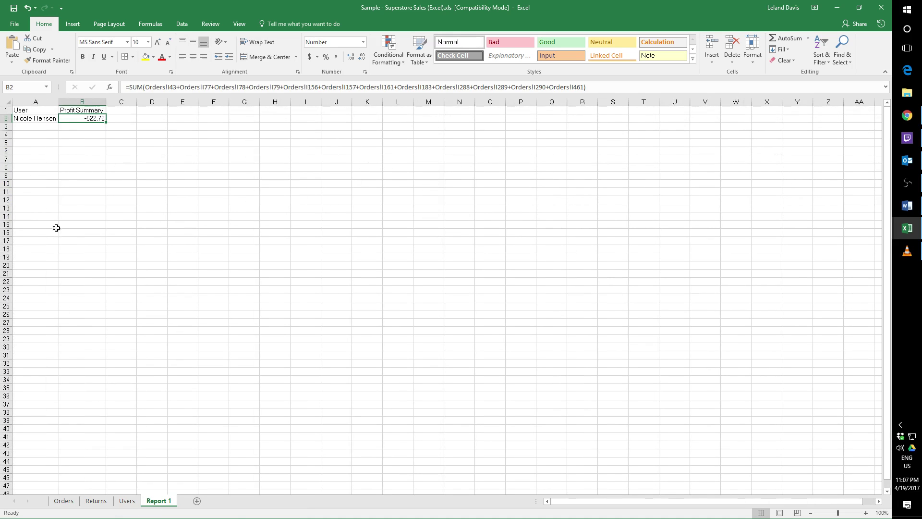
- Enter three more customers' full names in cells A3, A4 and A5 of Report 1
left_click(39, 126)
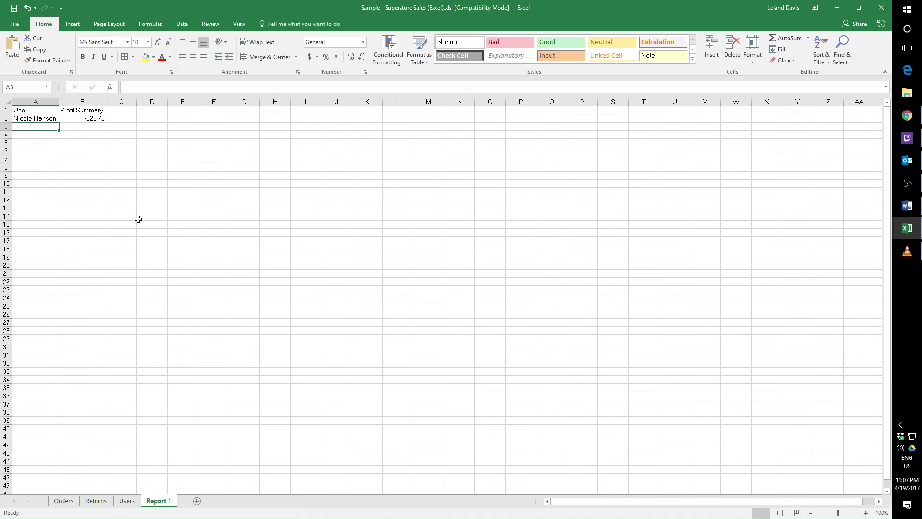
type("Aaron B")
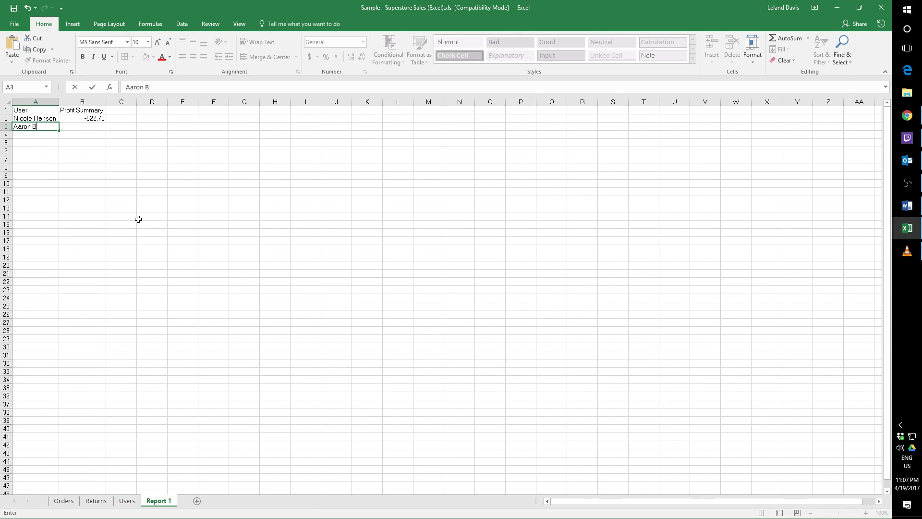
type("ergman")
key("Return")
type("Matthew")
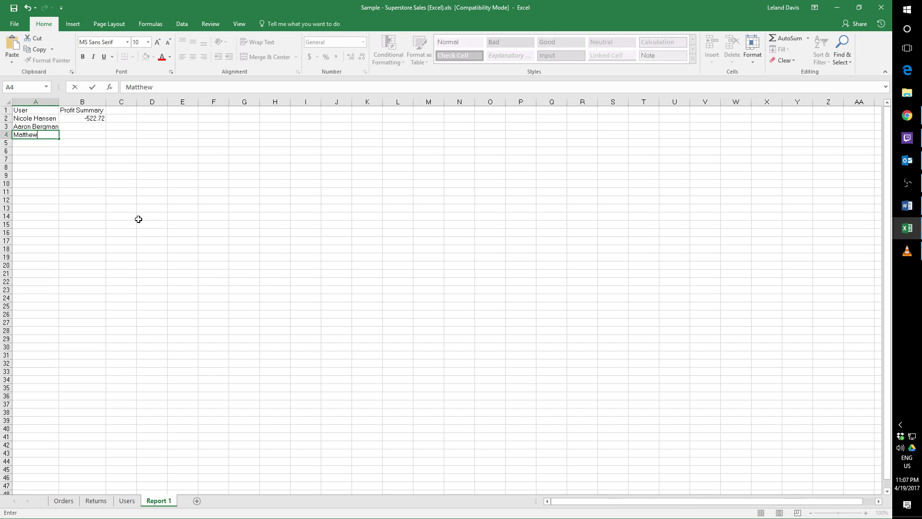
type(" Reese")
key("Return")
type("a")
type("A")
key("BackSpace")
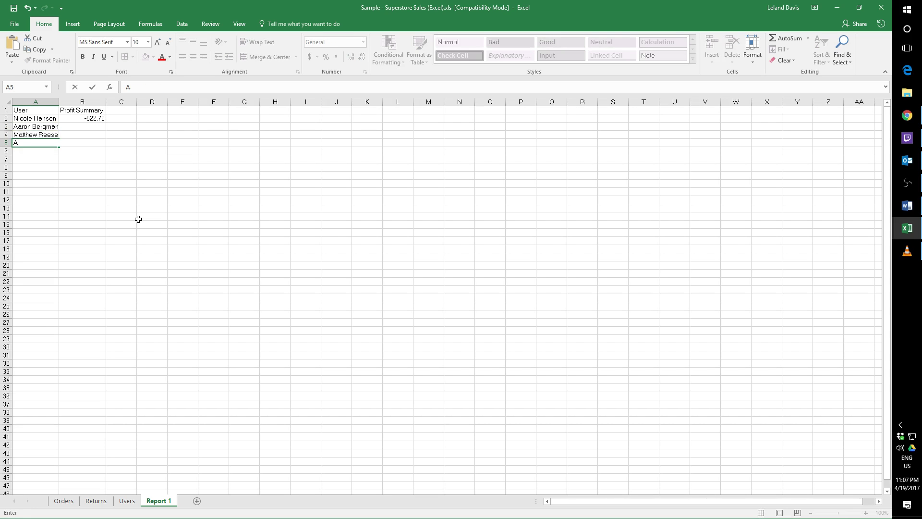
key("BackSpace")
type("Nora Pelletier")
left_click(96, 127)
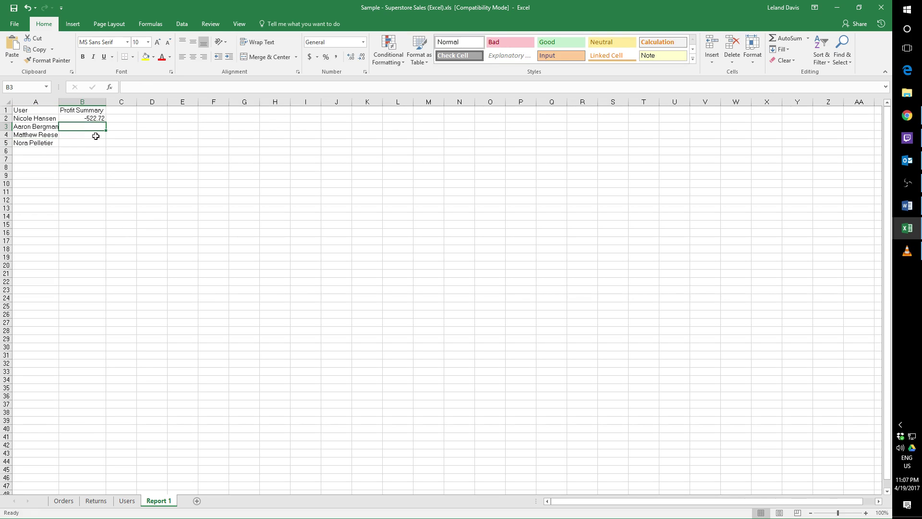
left_click(96, 119)
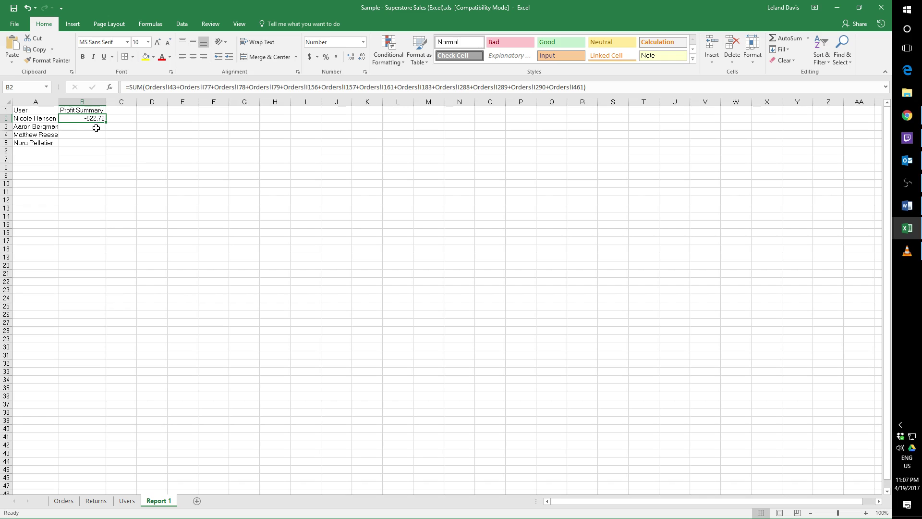
left_click(95, 126)
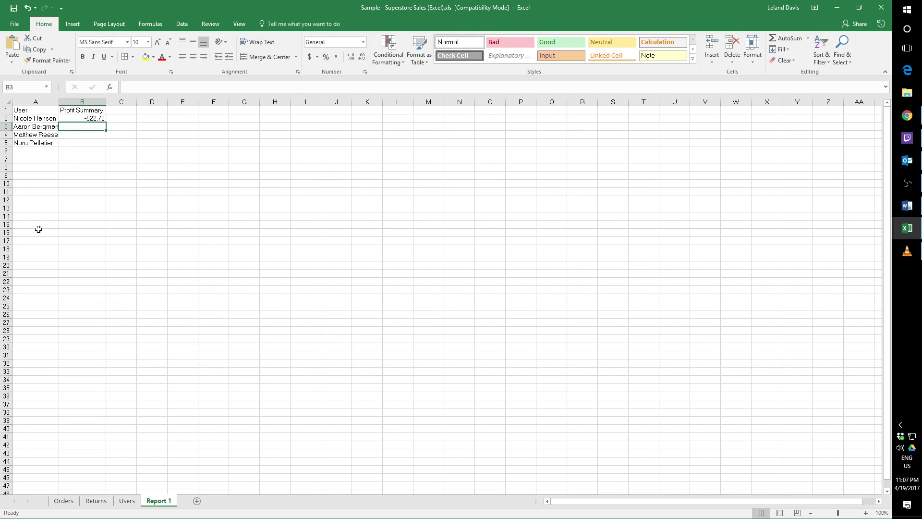
- Close the Superstore Sales workbook without saving and bring up the Lesson 8 - Demo doc.xlsx workbook
key("alt+Tab")
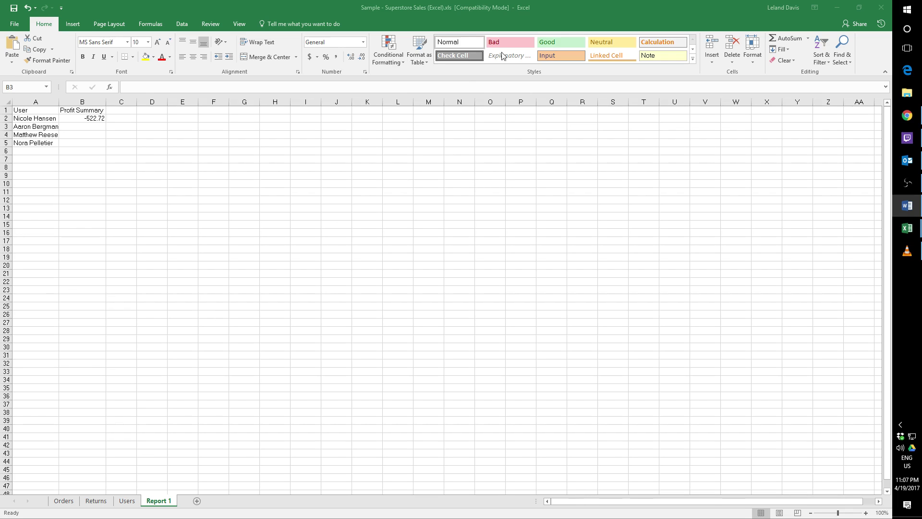
left_click(557, 18)
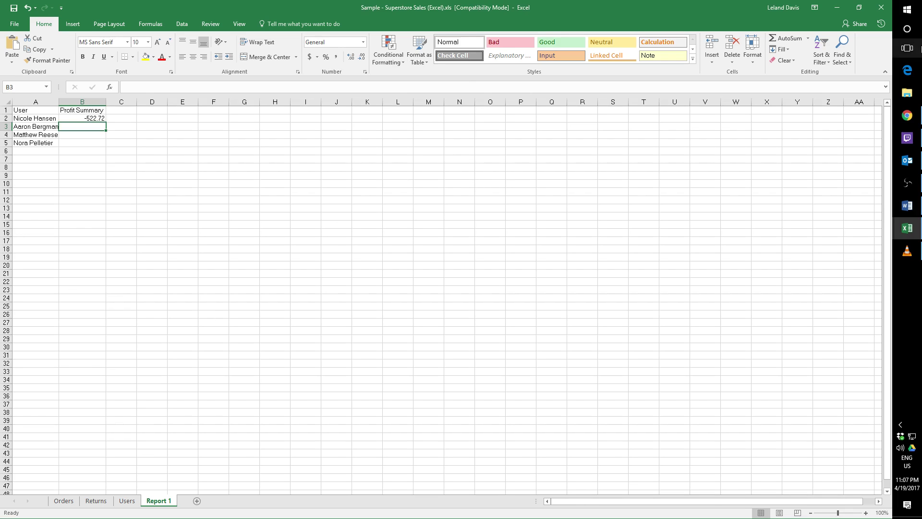
left_click(883, 15)
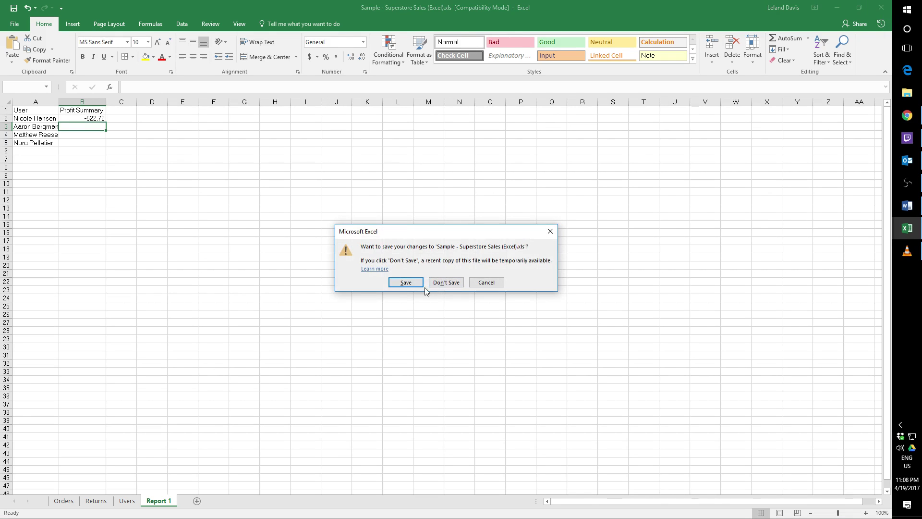
left_click(453, 284)
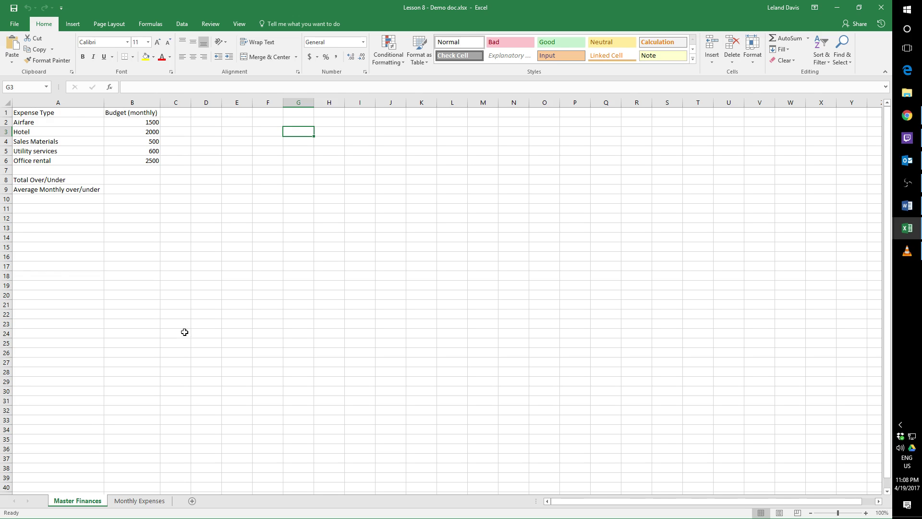
- Examine the monthly budgets and over/under cells on Master Finances and the expense layout on Monthly Expenses
left_click(146, 501)
left_click(270, 371)
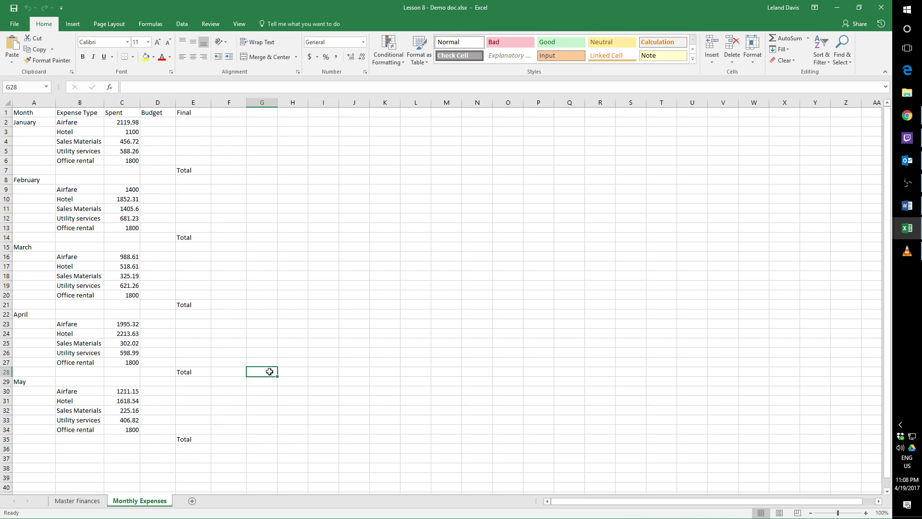
left_click(80, 501)
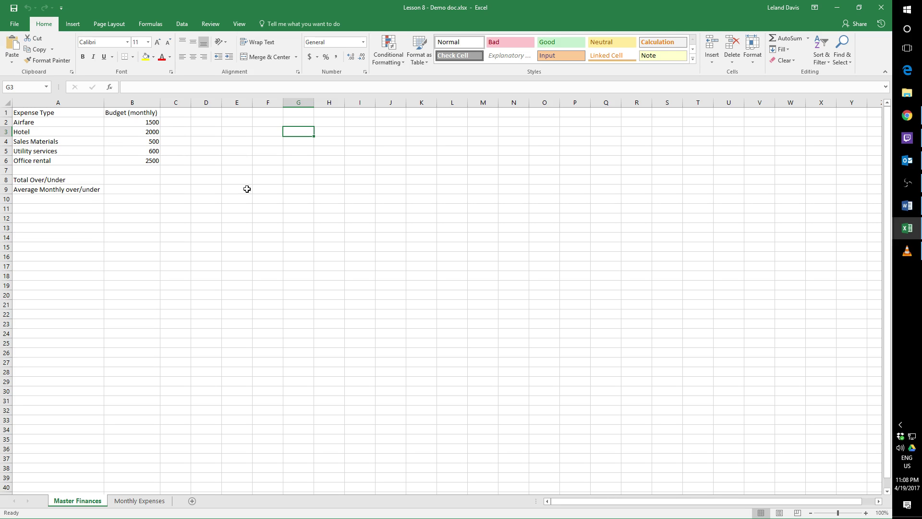
left_click(140, 501)
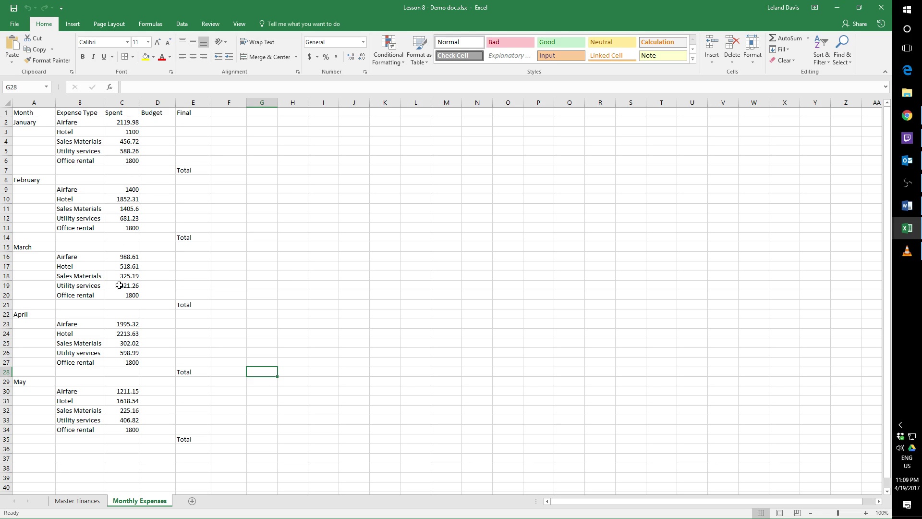
left_click(91, 502)
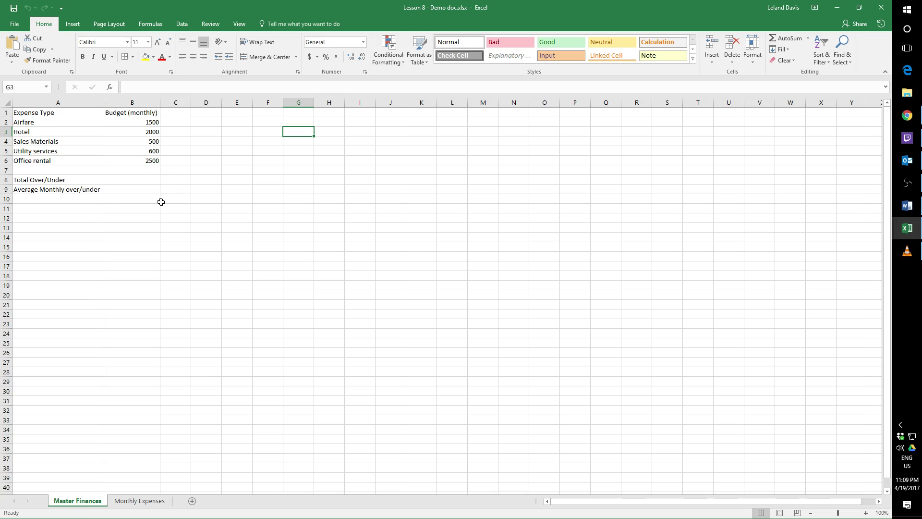
left_click(140, 190)
left_click(140, 179)
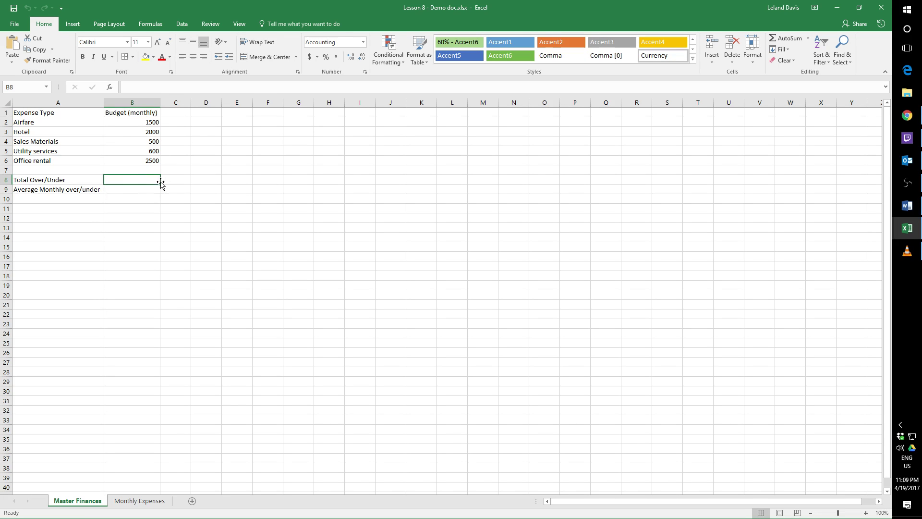
left_click(184, 123)
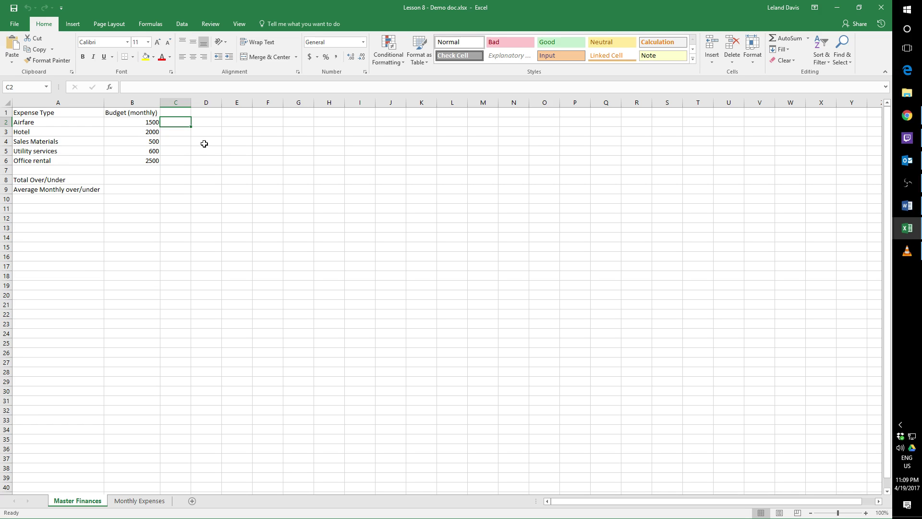
- On the Monthly Expenses sheet, link January's Airfare budget in D2 to cell B2 of Master Finances
left_click(138, 501)
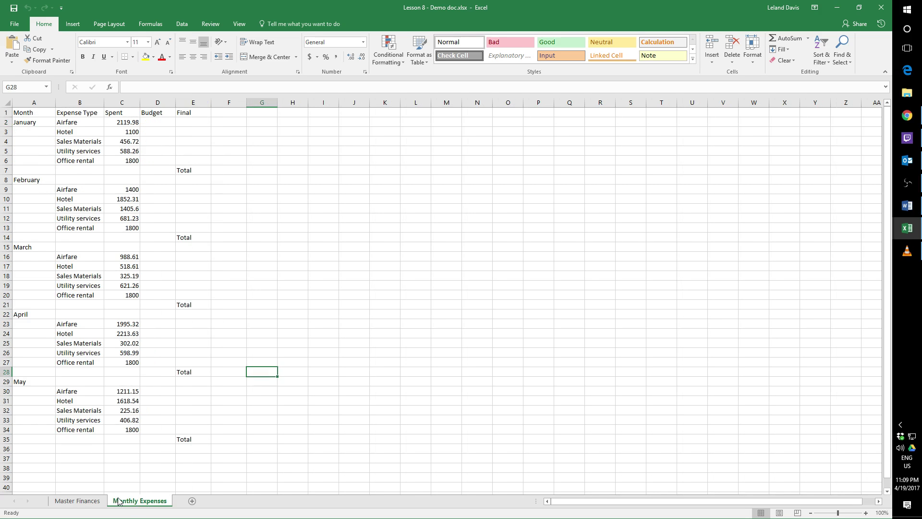
left_click(162, 123)
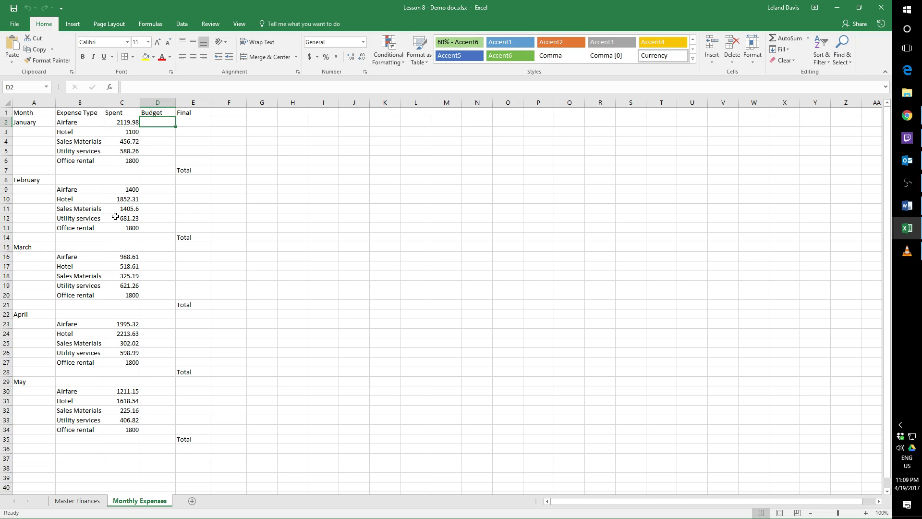
left_click(78, 502)
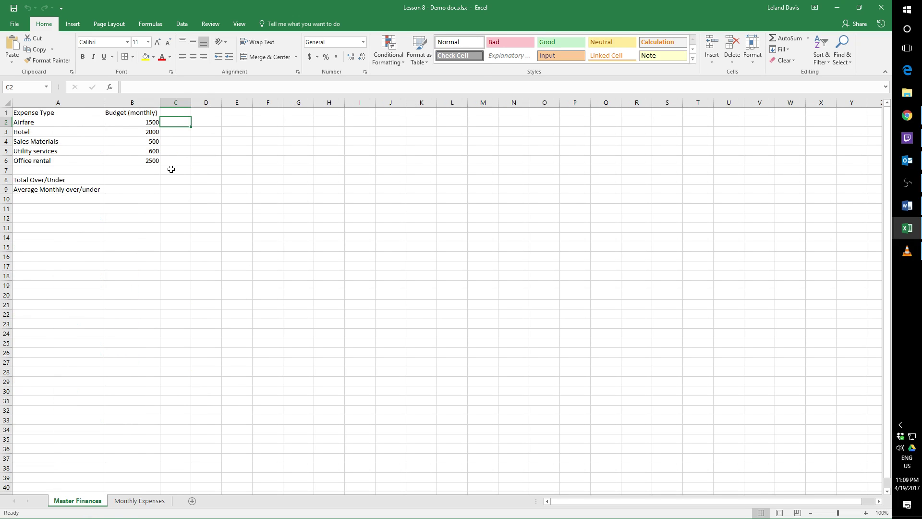
left_click(134, 500)
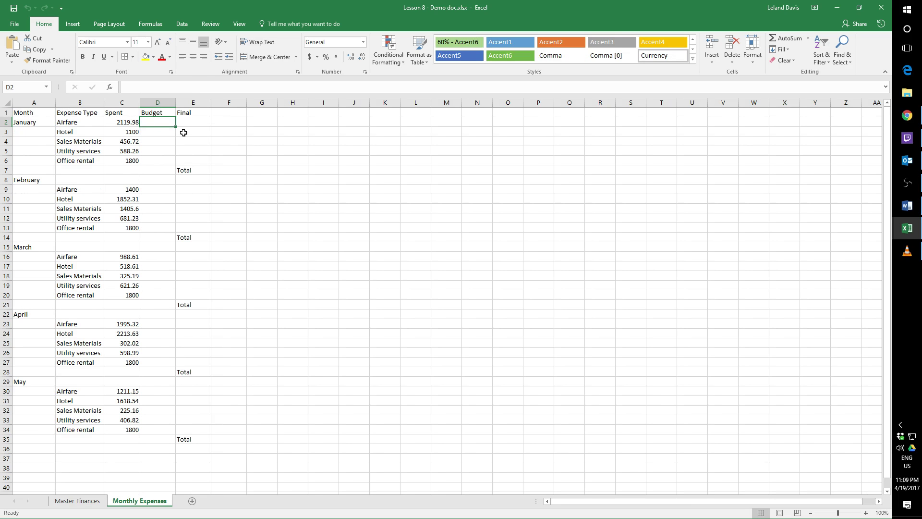
type("=")
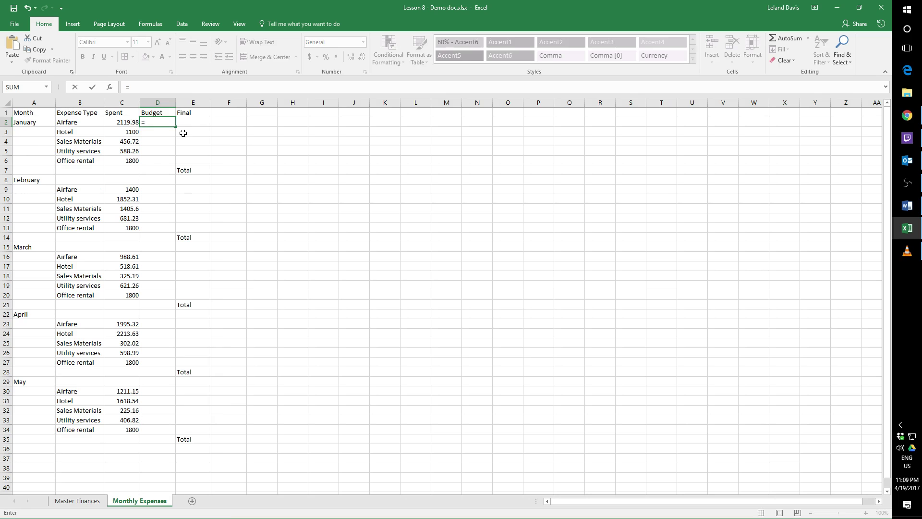
left_click(92, 503)
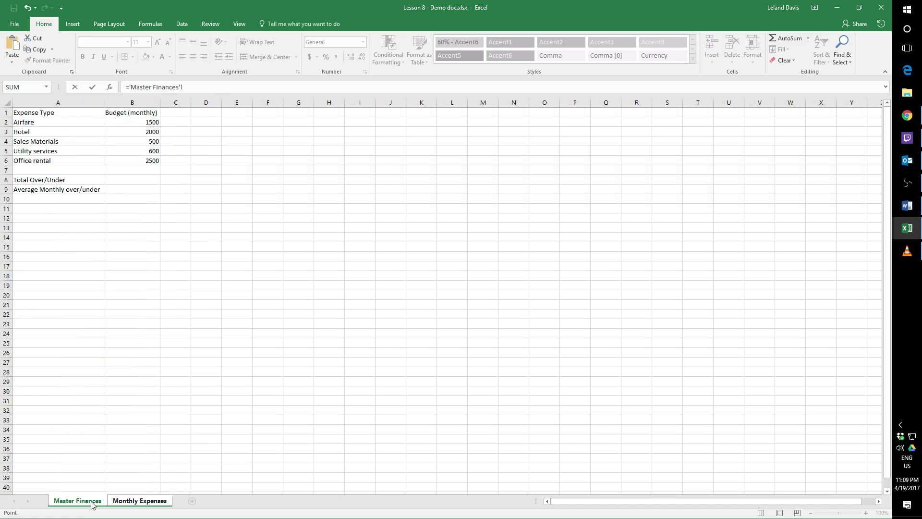
left_click(135, 123)
key("Return")
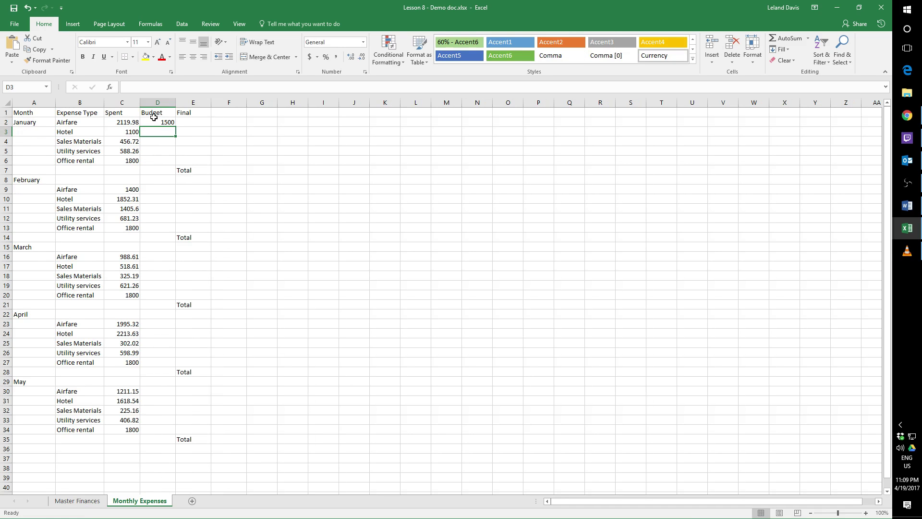
- Fill the D2 budget formula down through D6 for the remaining January expense types
left_click(160, 124)
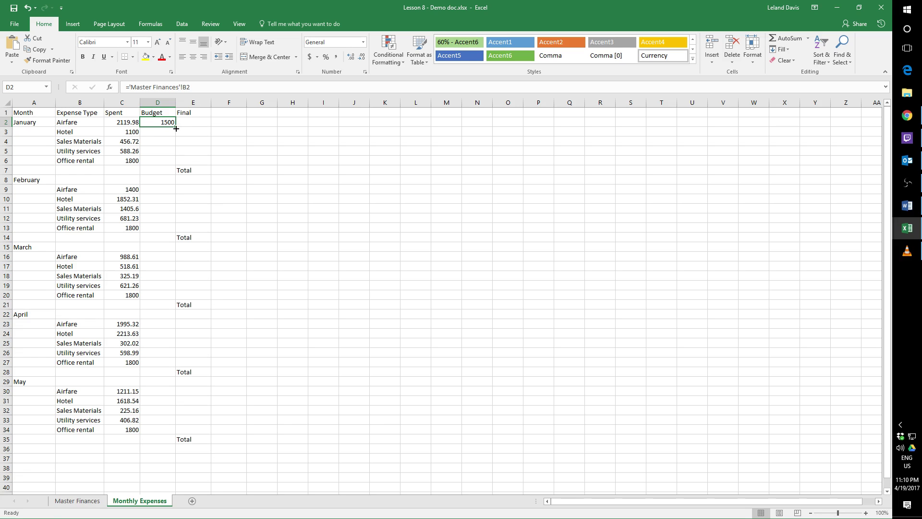
left_click_drag(174, 127, 174, 163)
left_click(339, 191)
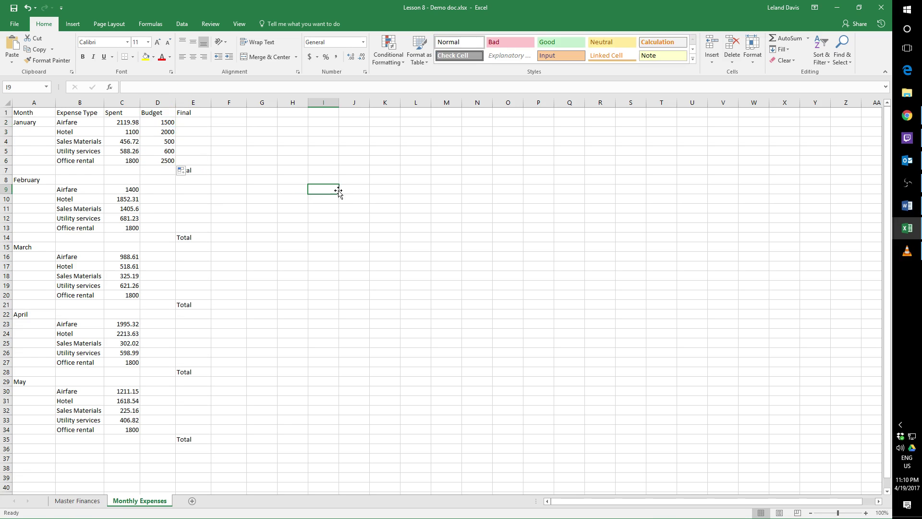
- Try copying January's budget formulas from D2:D6 into February's cells D9:D13, undo the paste, and select D2
left_click_drag(170, 123, 154, 227)
key("ctrl+c")
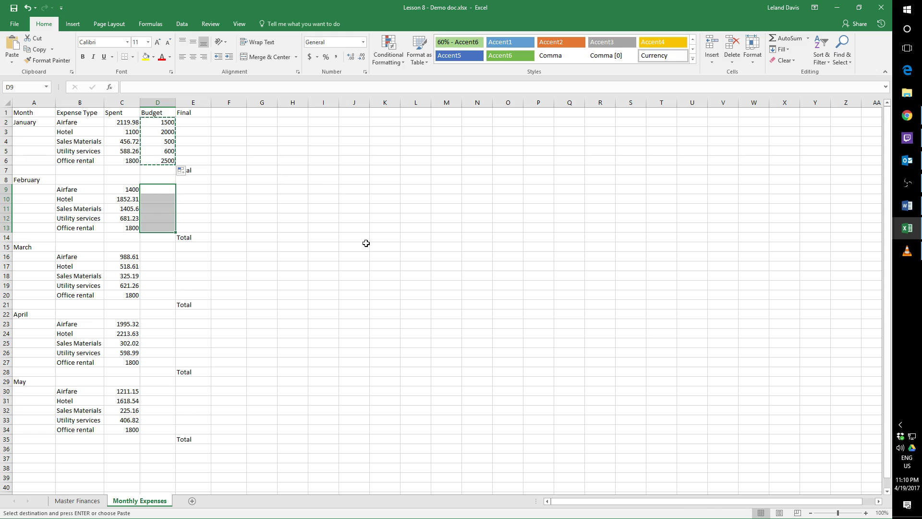
key("ctrl+v")
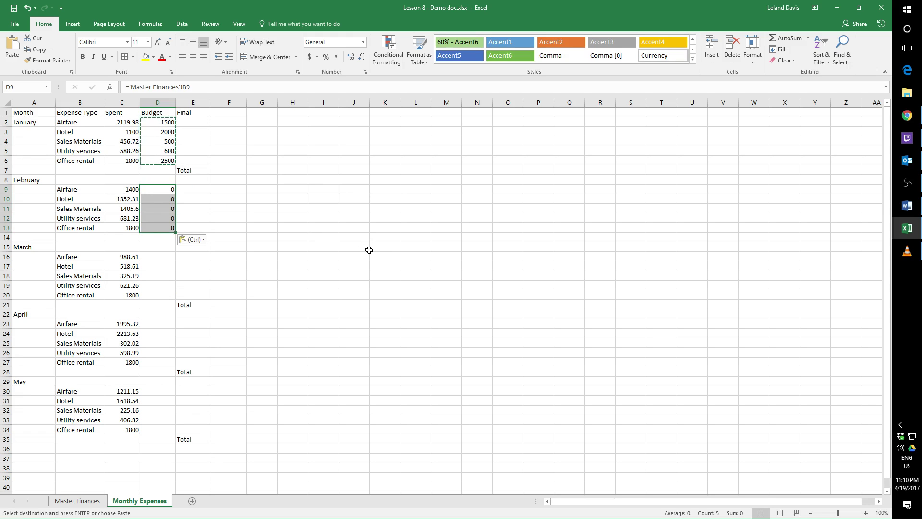
key("ctrl+z")
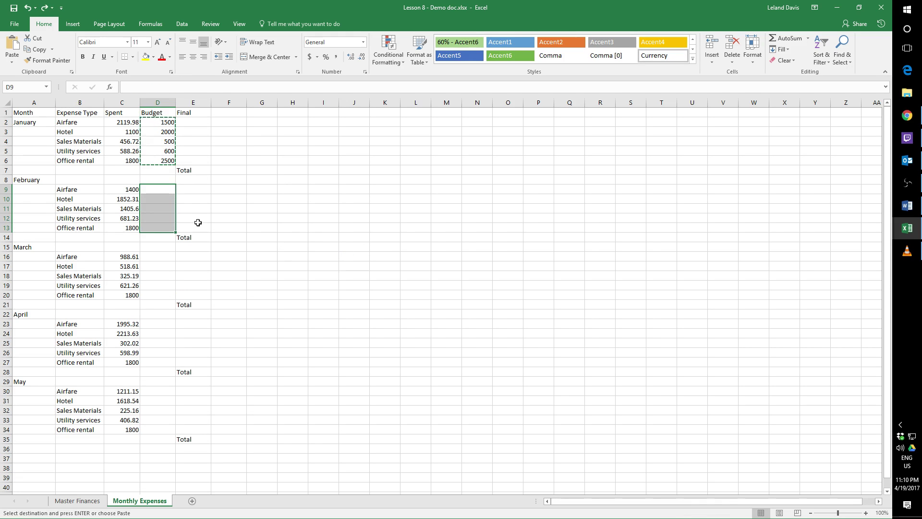
left_click(167, 123)
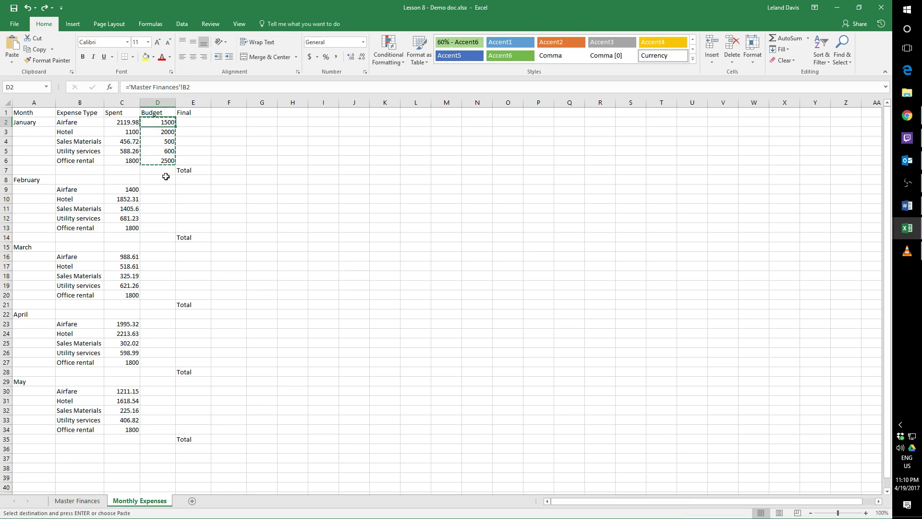
- Compare January's budget links with Master Finances and make the D2 formula reference absolute as ='Master Finances'!$B$2
left_click(78, 501)
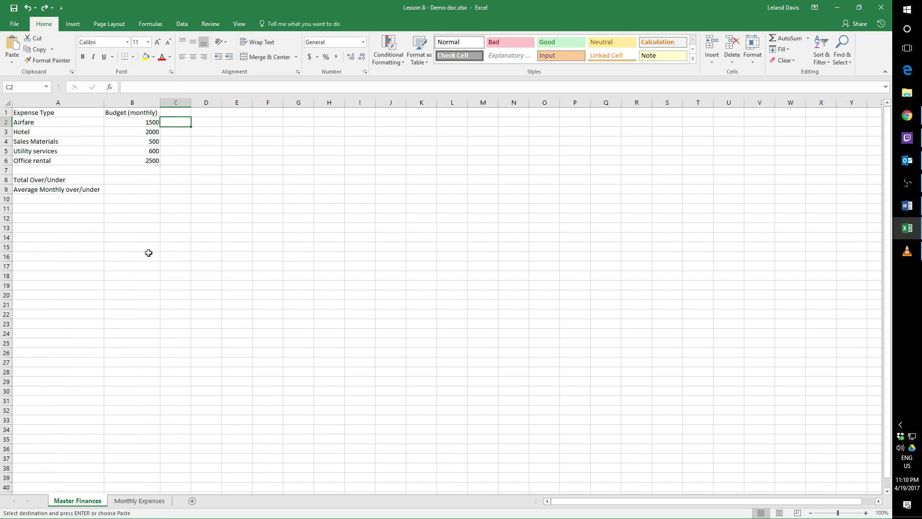
left_click(140, 501)
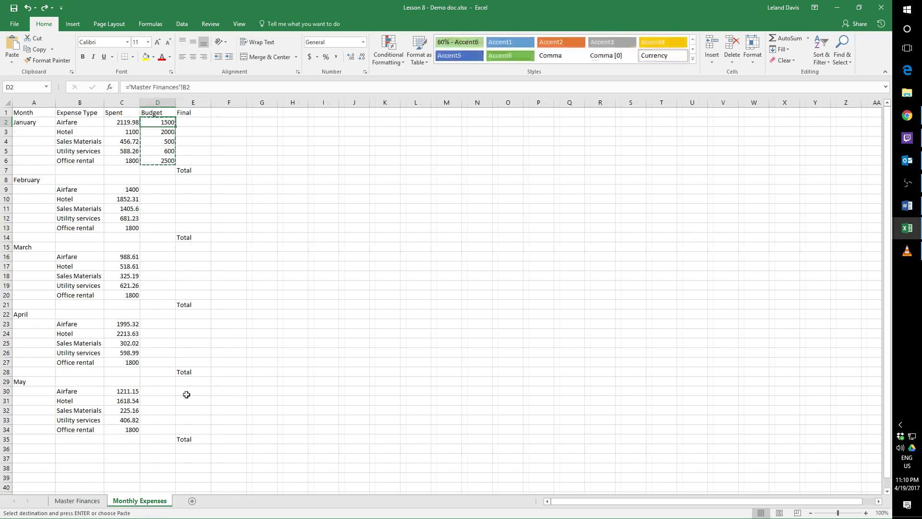
left_click(168, 161)
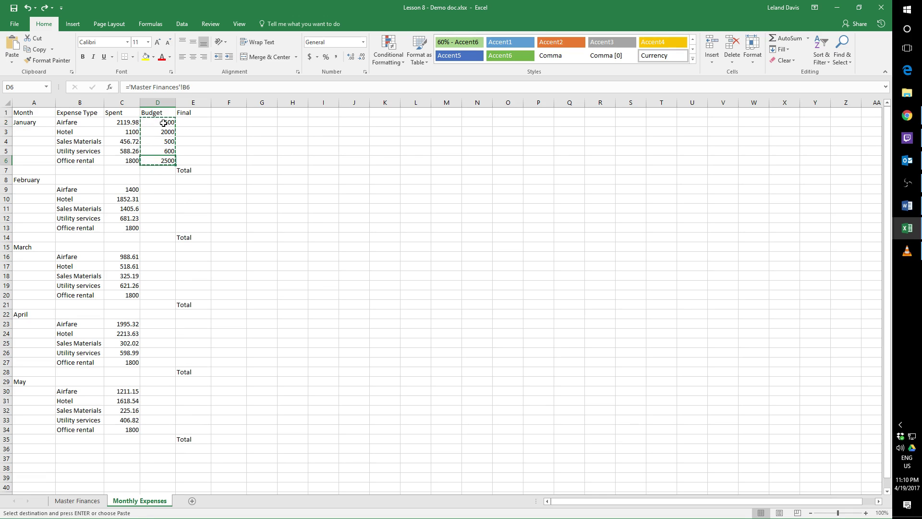
left_click(163, 123)
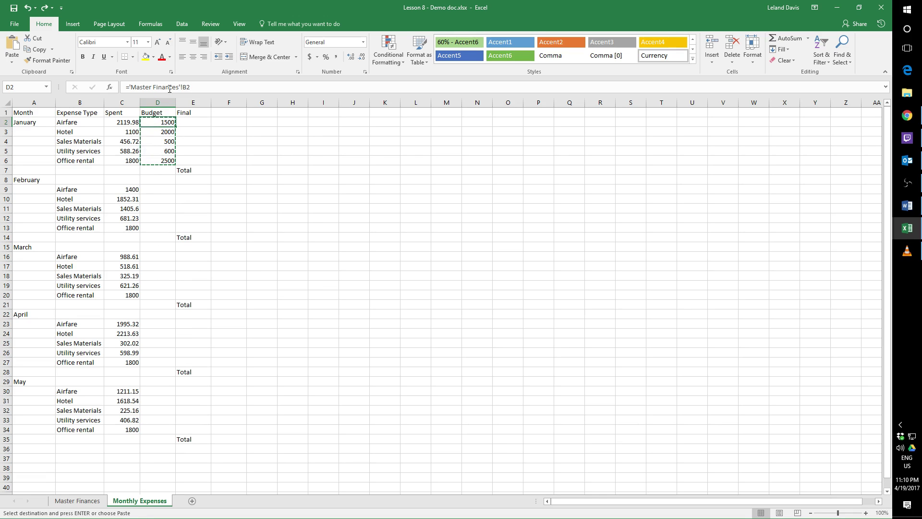
left_click(185, 88)
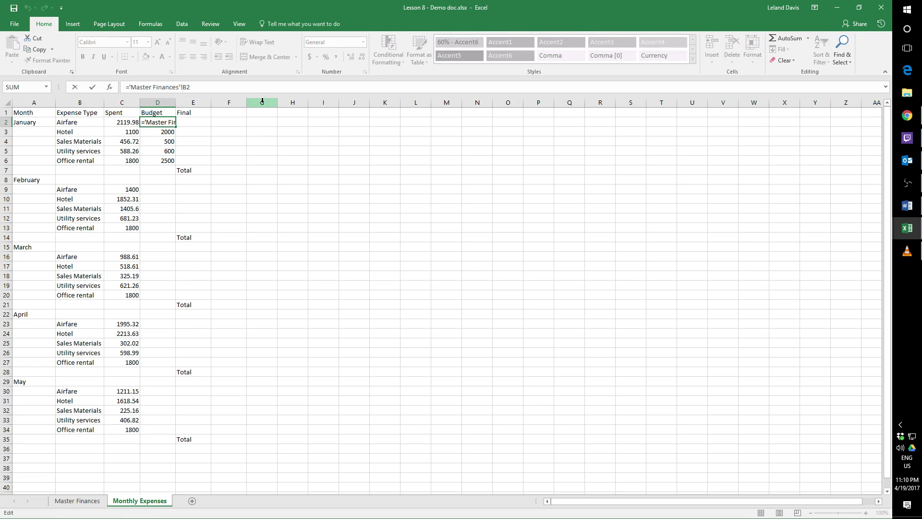
key("F4")
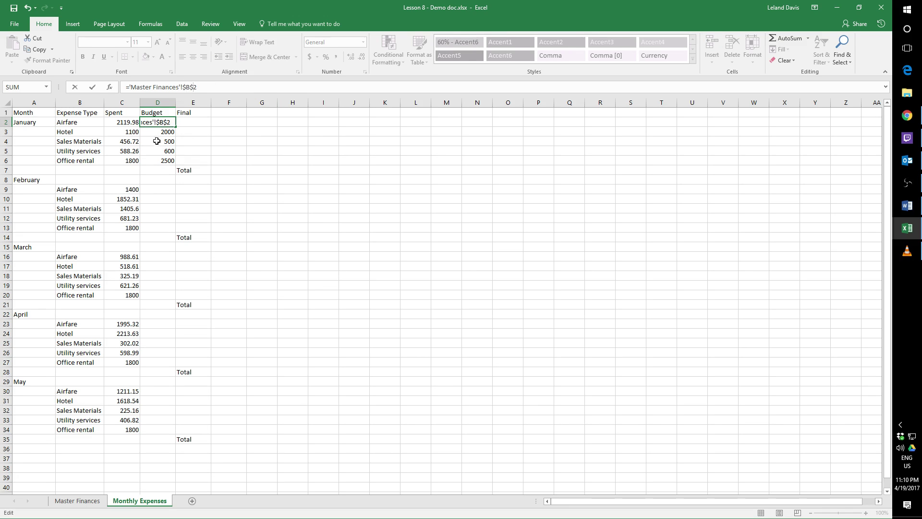
key("Return")
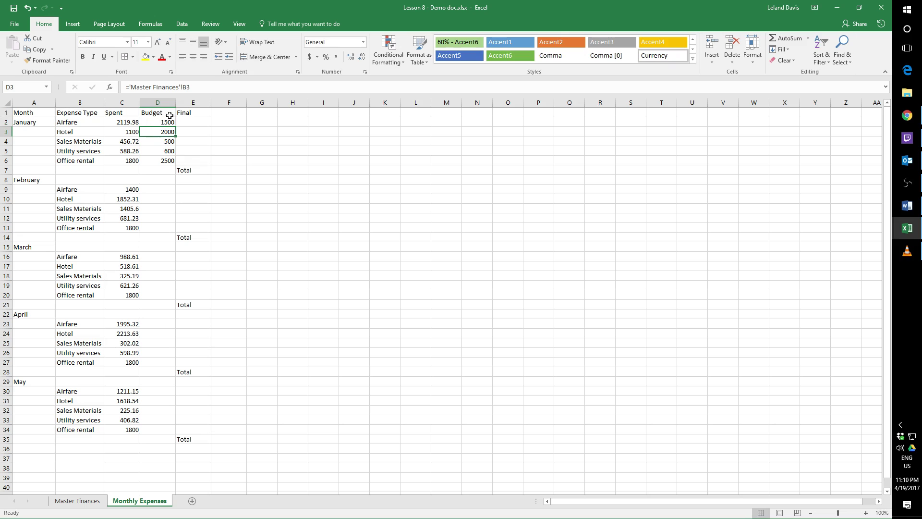
- Make the January Hotel budget formula in D3 an absolute reference to $B$3 on Master Finances
key("F2")
key("Left")
key("Left")
type("$")
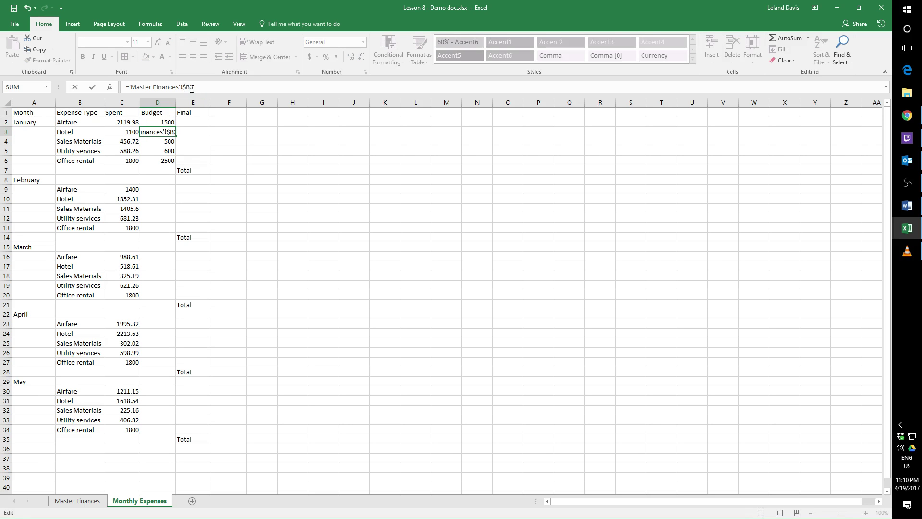
left_click(191, 87)
type("$")
key("Return")
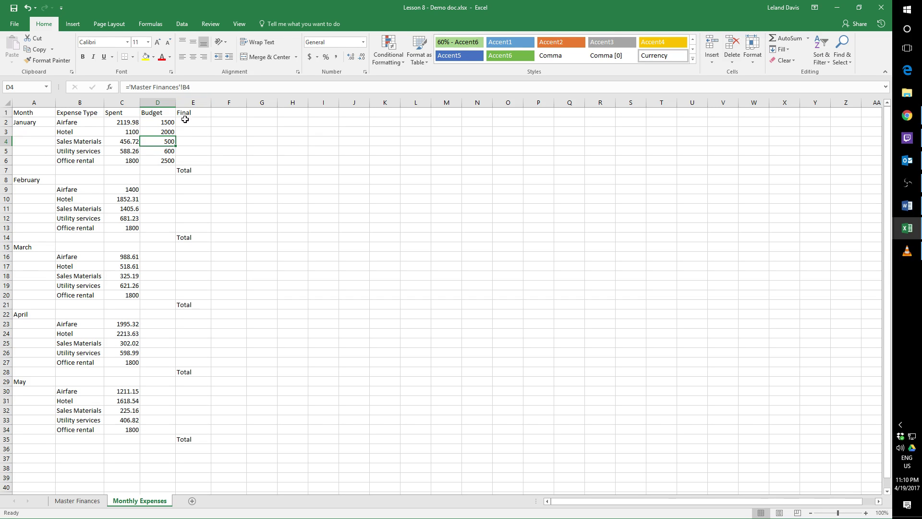
- Add absolute reference markers to the Sales Materials and Utility services budget formulas in D4 and D5
left_click(184, 89)
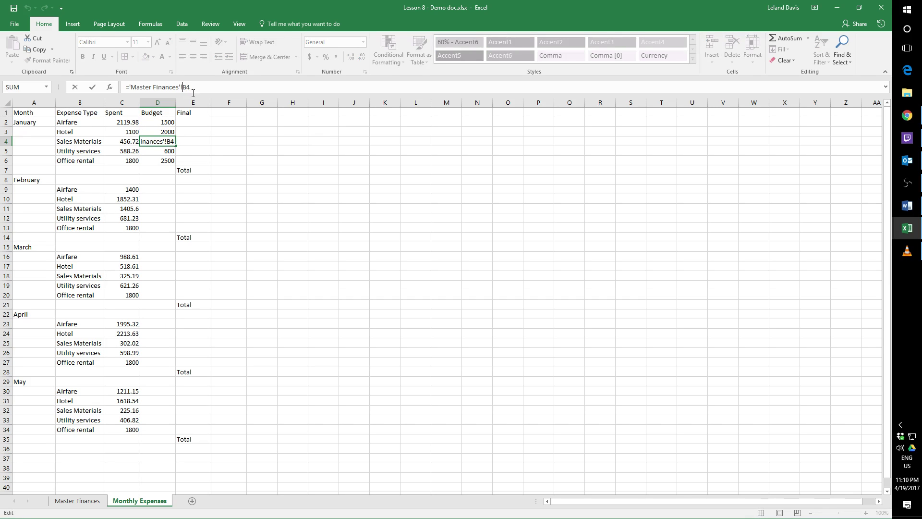
type("$")
key("Return")
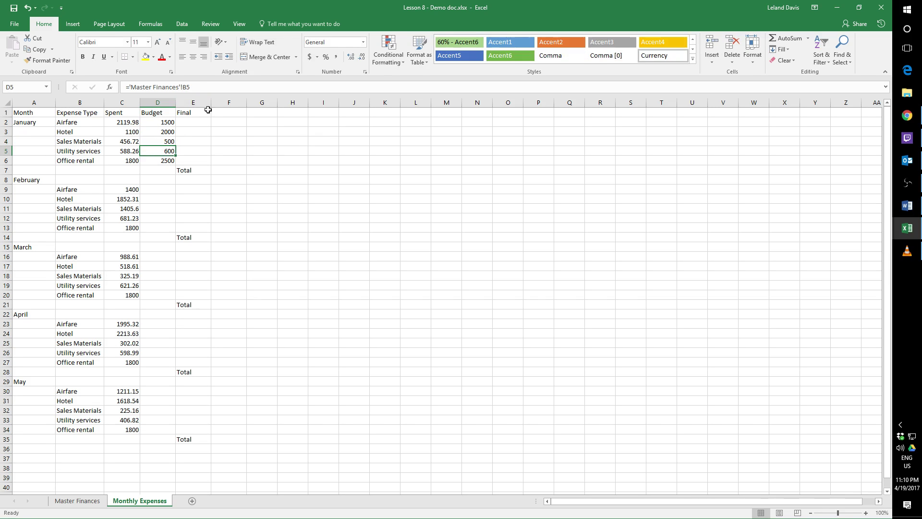
left_click(185, 86)
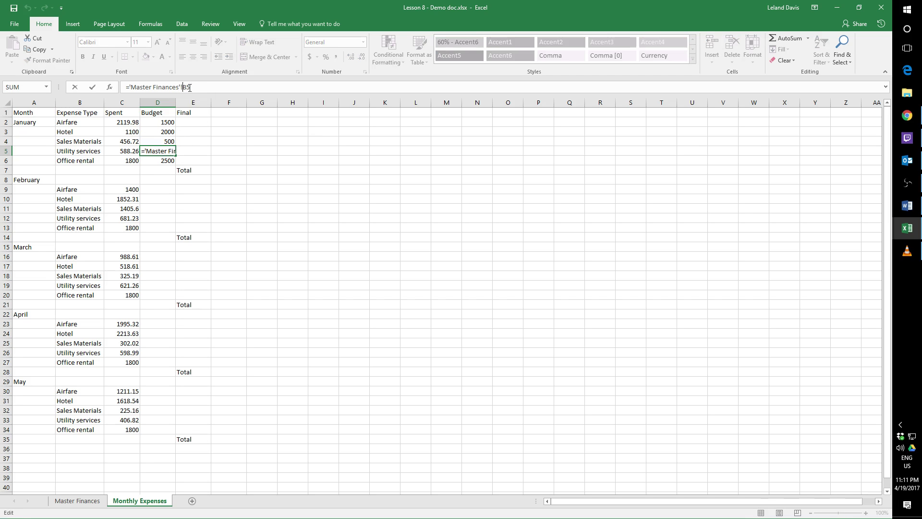
type("$B$")
key("Return")
- Make the January Office rental budget formula in D6 an absolute reference to $B$6 on Master Finances
left_click(184, 87)
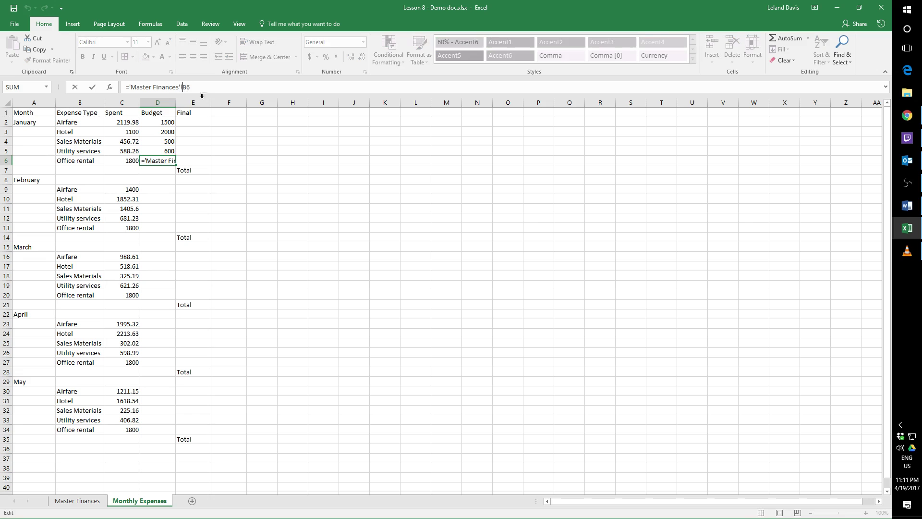
type("$")
key("Right")
type("$")
key("Return")
- Copy January's budget formulas from D2:D6 into February's budget cells D9:D13
left_click_drag(161, 125, 165, 159)
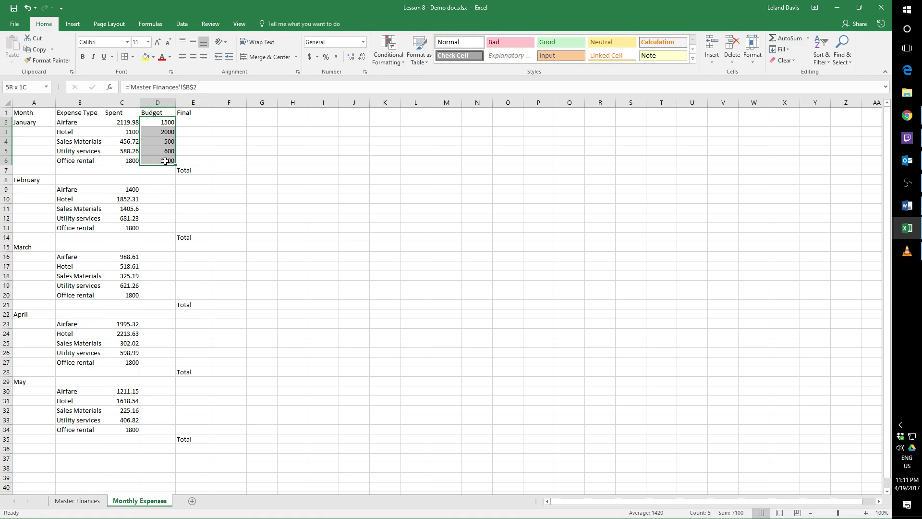
key("ctrl+c")
left_click_drag(160, 192, 160, 226)
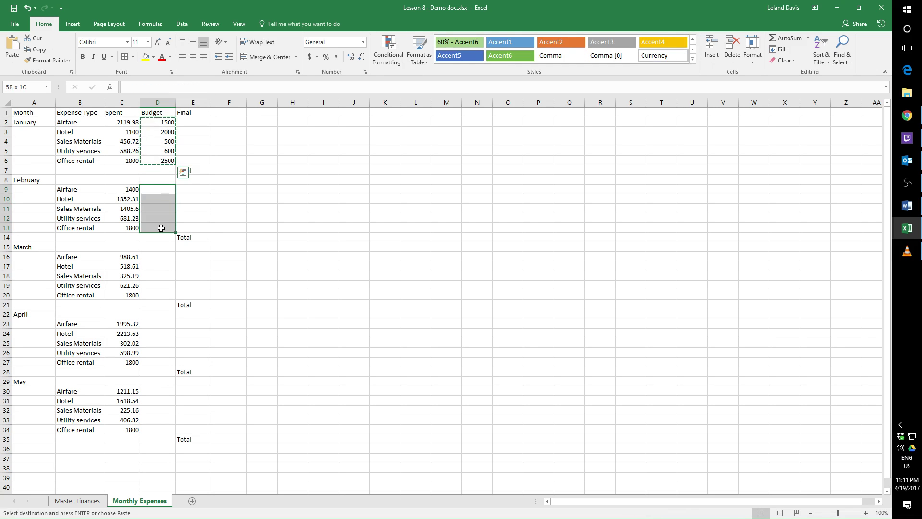
key("ctrl+v")
- Paste the copied budget formulas into D16:D20, D23:D27 and D30:D34 for March, April and May, and check the D2 link against Master Finances
left_click_drag(162, 259, 161, 362)
key("ctrl+v")
key("ctrl+v")
left_click_drag(160, 394, 159, 427)
key("ctrl+v")
left_click(306, 374)
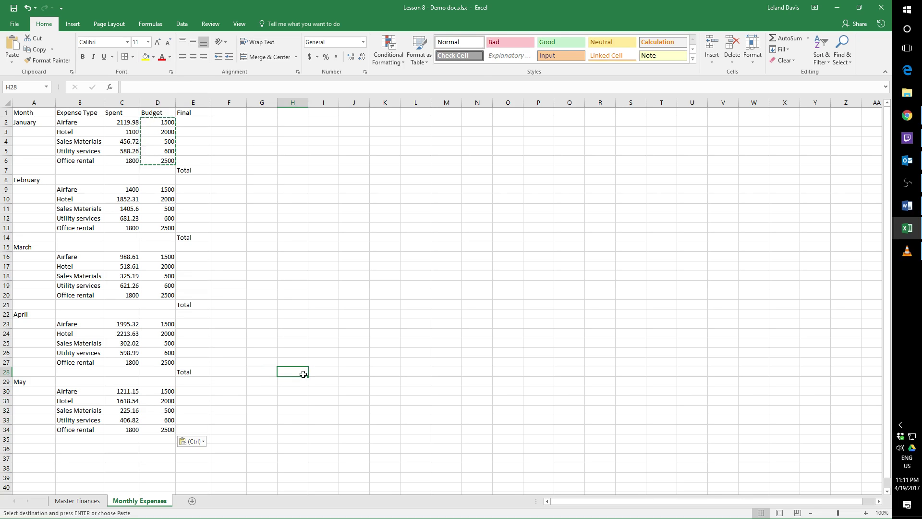
left_click(149, 125)
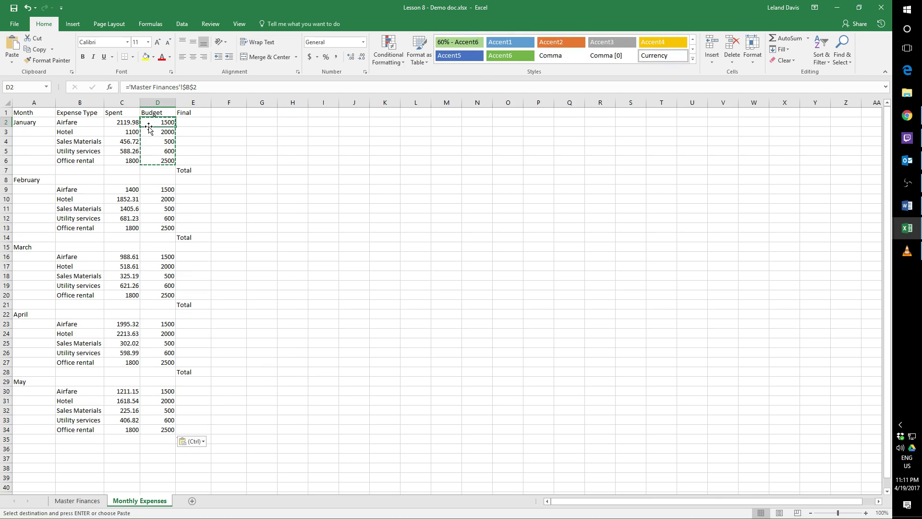
left_click(87, 501)
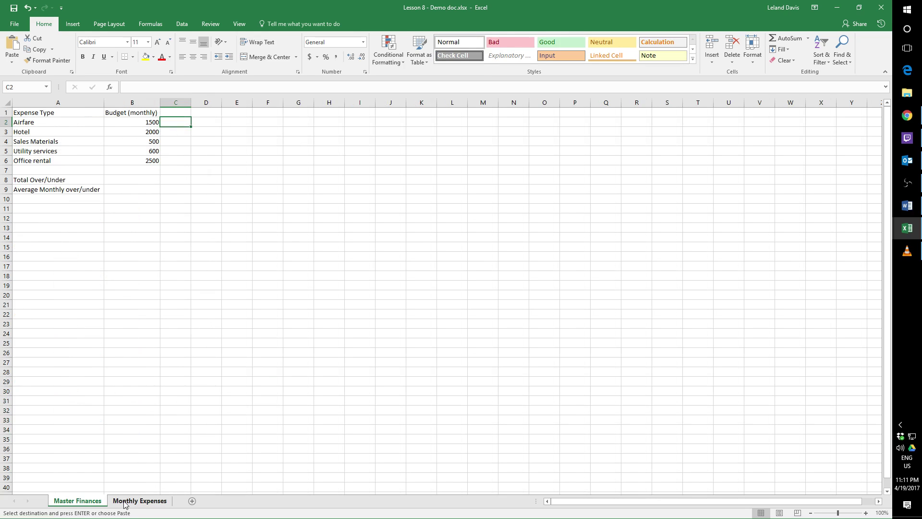
left_click(125, 501)
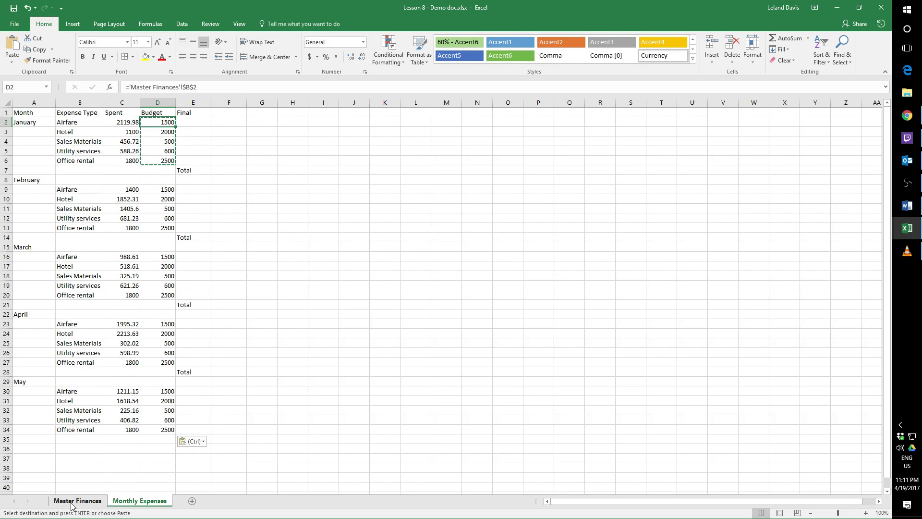
- Calculate January's Airfare difference in the Final column by entering =D2-C2 in E2
left_click(191, 122)
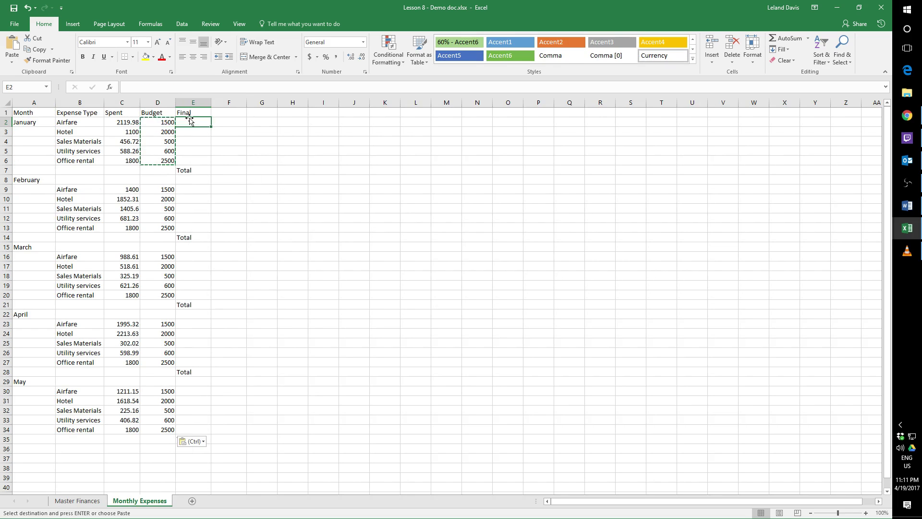
left_click(162, 122)
left_click(159, 141)
left_click(187, 123)
type("=")
left_click(170, 122)
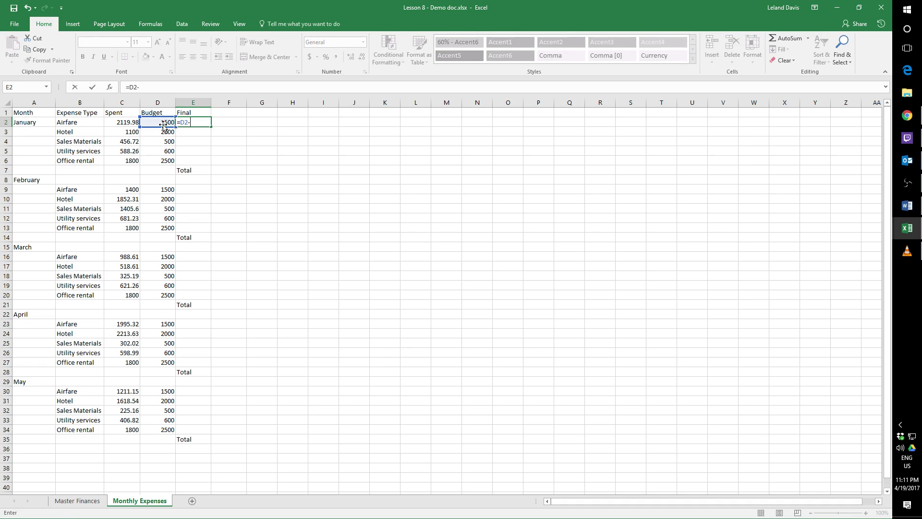
type("-")
left_click(126, 122)
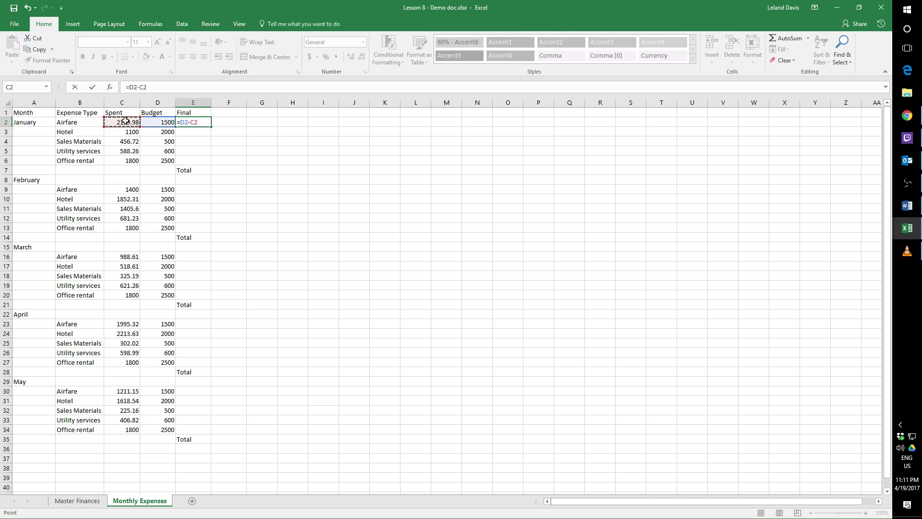
key("Return")
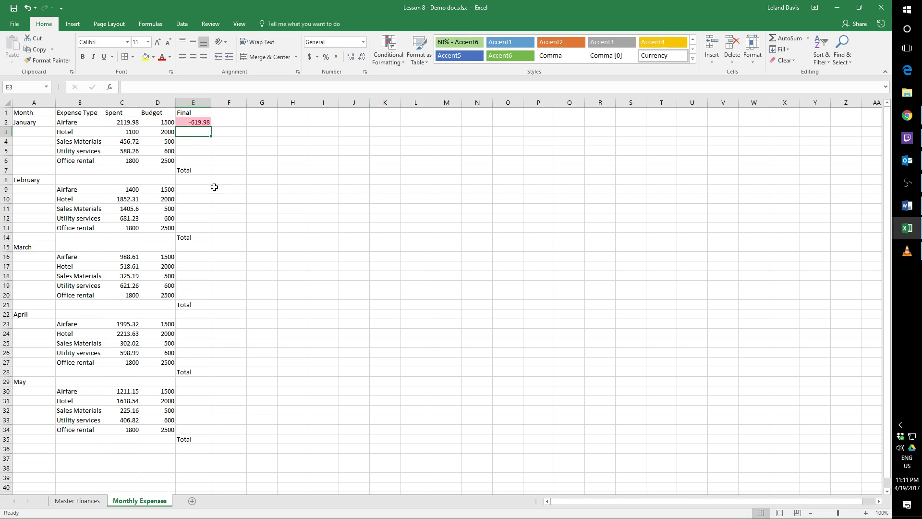
- Apply the dollar Accounting format to the Spent and Budget amounts in C2:D34 and each month's five expense cells in the Final column
left_click(201, 122)
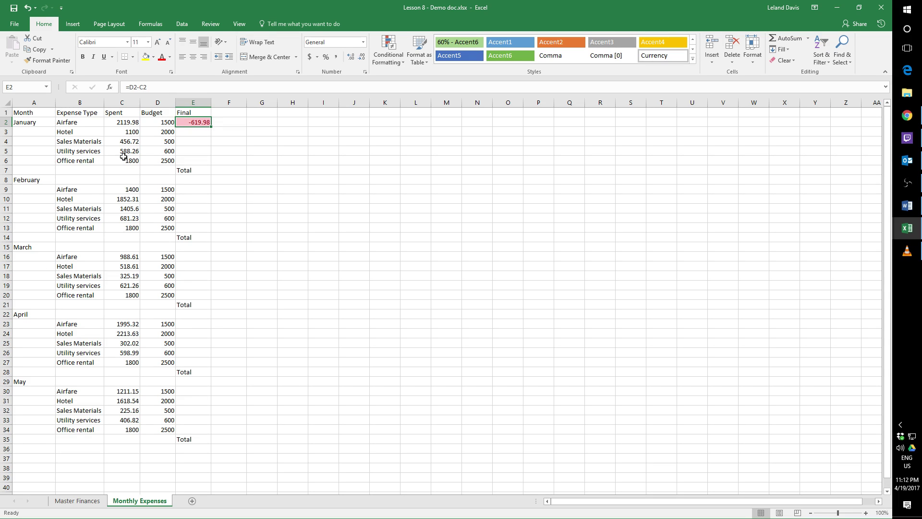
left_click_drag(127, 123, 172, 432)
left_click_drag(194, 126, 195, 226)
left_click_drag(194, 258, 187, 354)
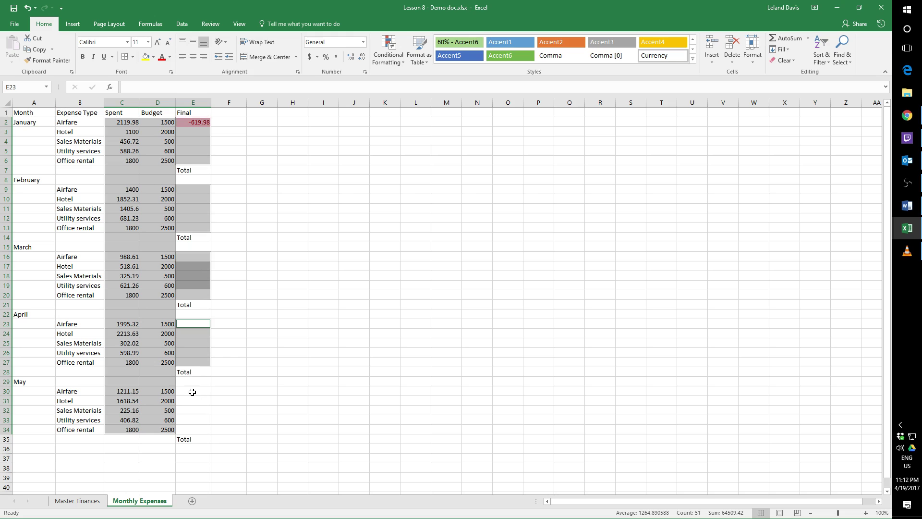
left_click_drag(192, 391, 193, 429)
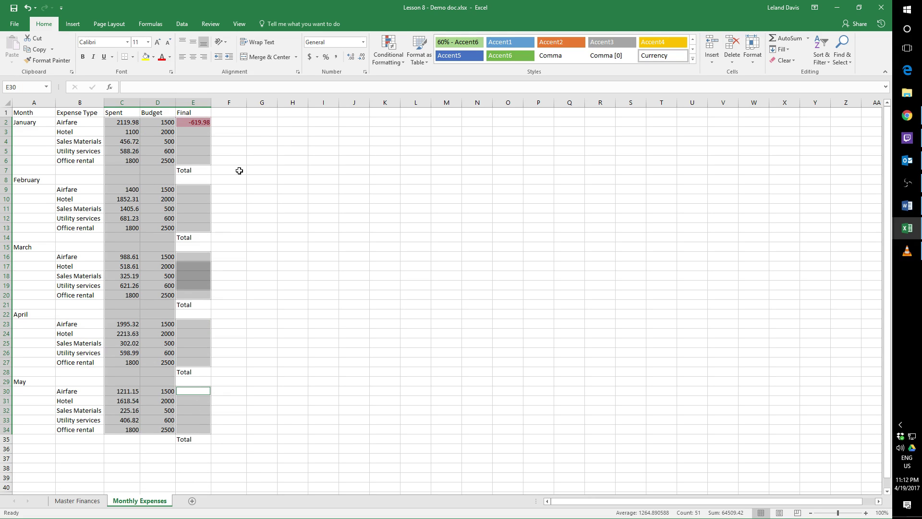
left_click(309, 56)
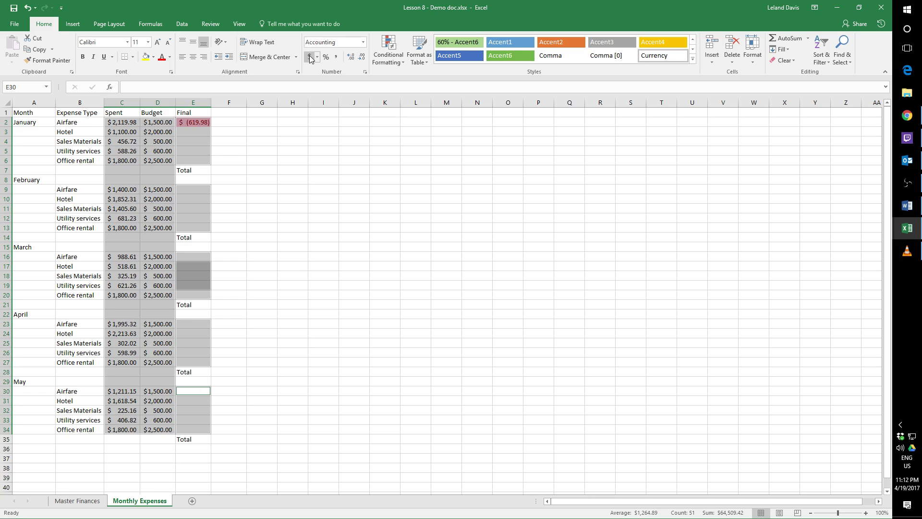
left_click(199, 194)
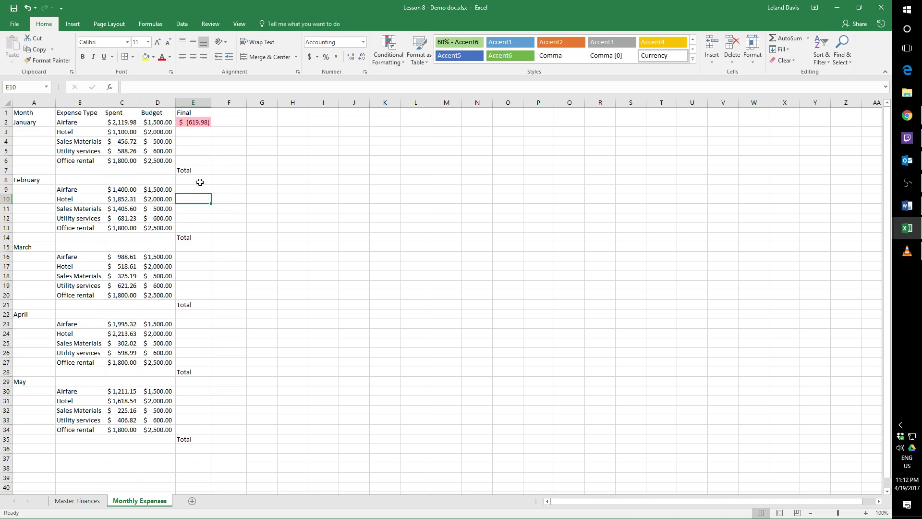
left_click(198, 188)
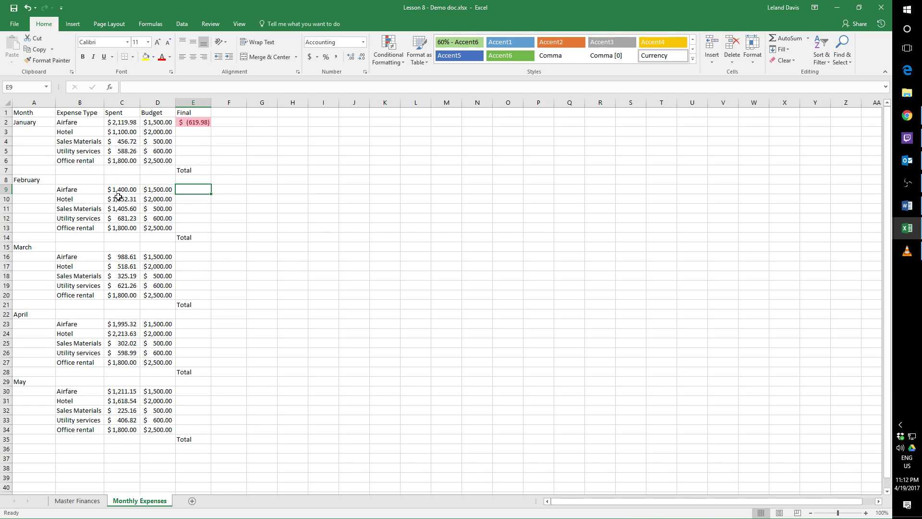
- Apply the dollar Accounting format to the monthly budget amounts in B2:B6 on Master Finances
left_click(72, 501)
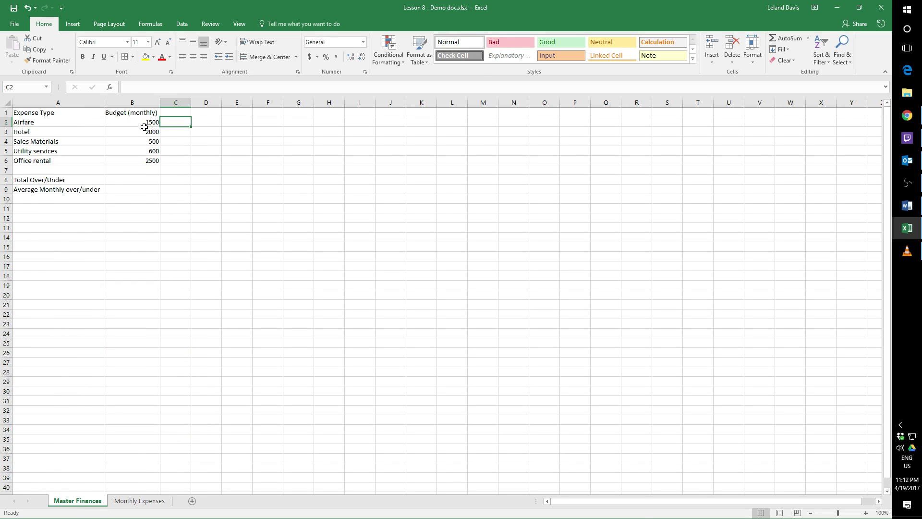
left_click_drag(145, 126, 153, 161)
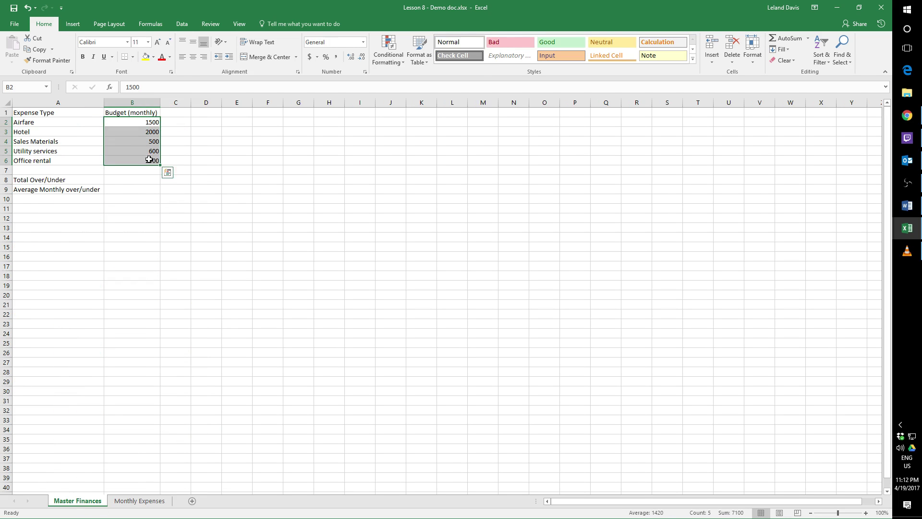
left_click(311, 58)
- On Monthly Expenses, format January's Airfare difference in E2 as dollar Currency with two decimals and the -$1,234.10 negative style
left_click(139, 501)
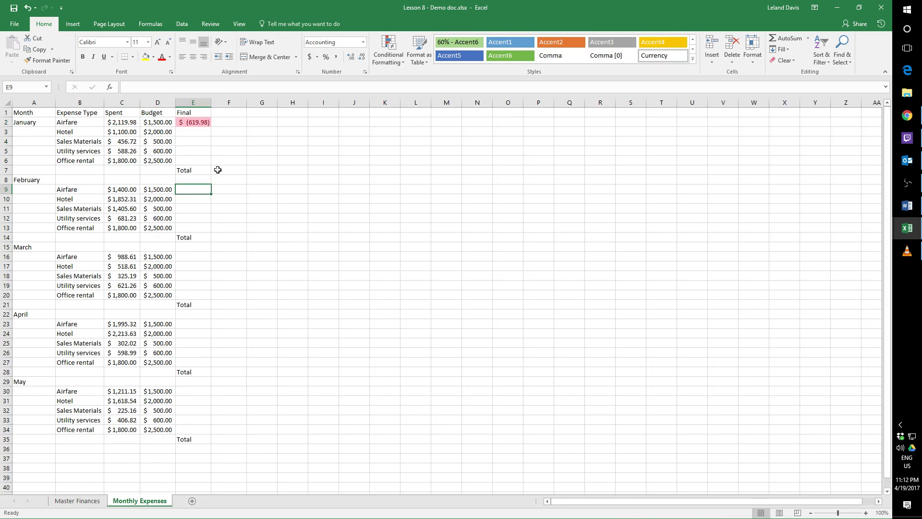
left_click(202, 125)
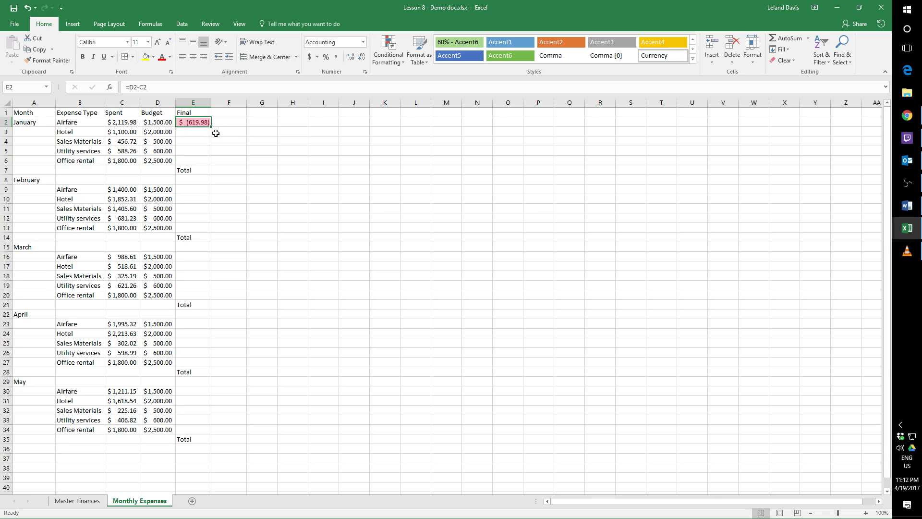
right_click(198, 129)
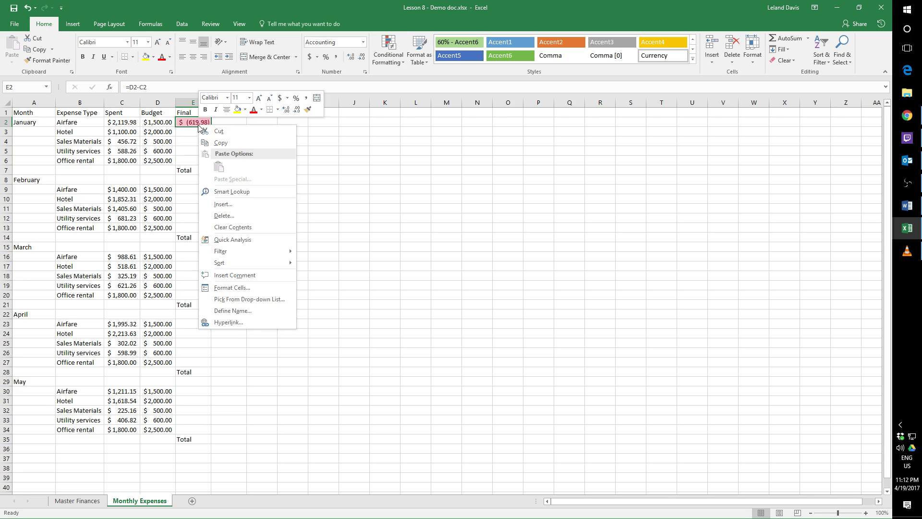
left_click(277, 288)
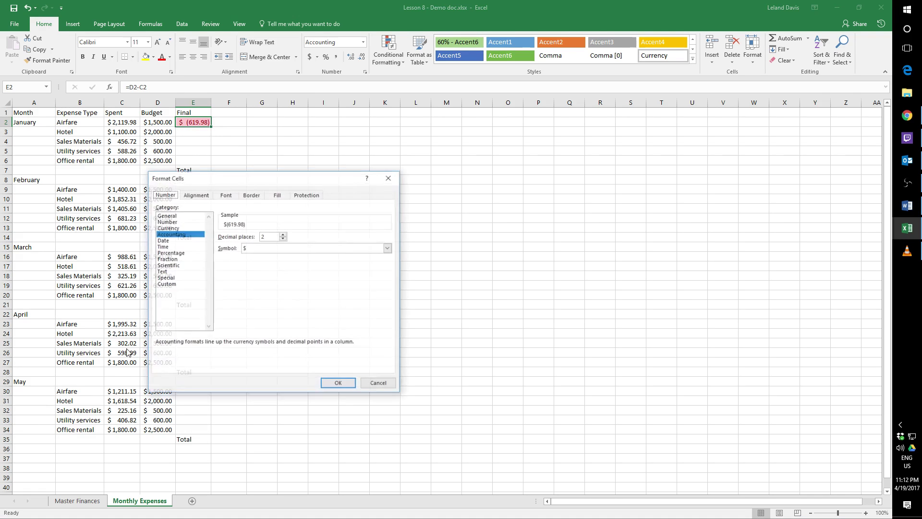
left_click(186, 227)
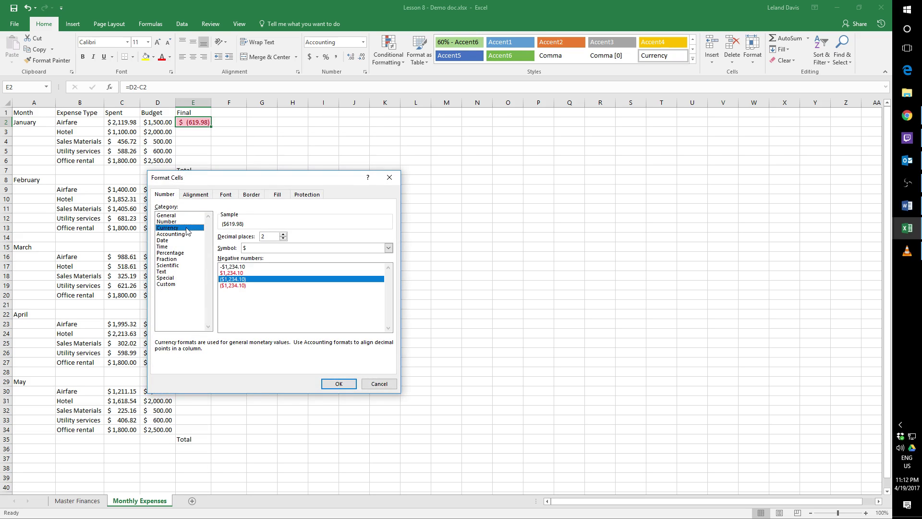
left_click(246, 267)
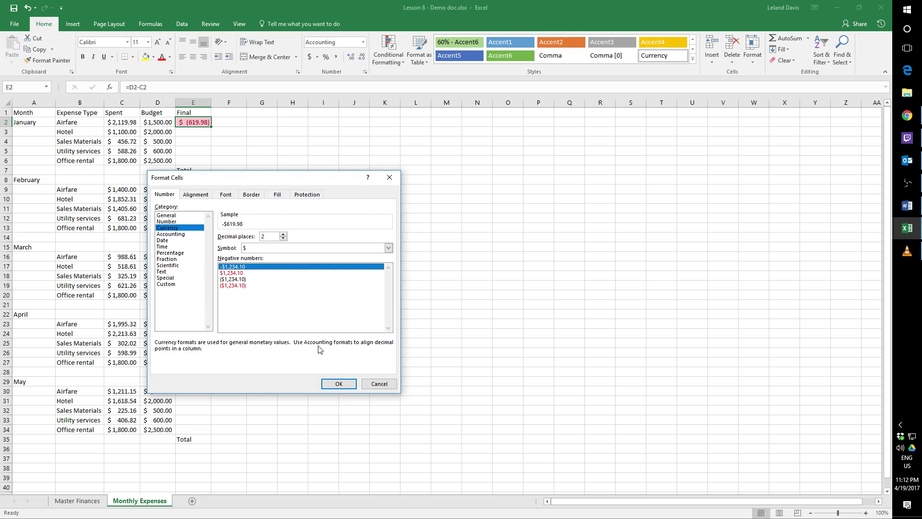
left_click(334, 383)
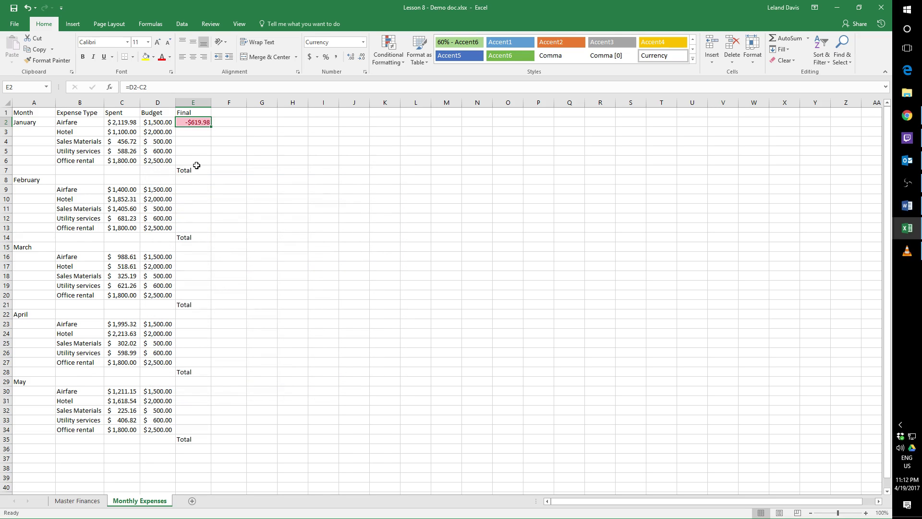
- Clear the conditional formatting rules from January's Airfare difference in E2
left_click(387, 60)
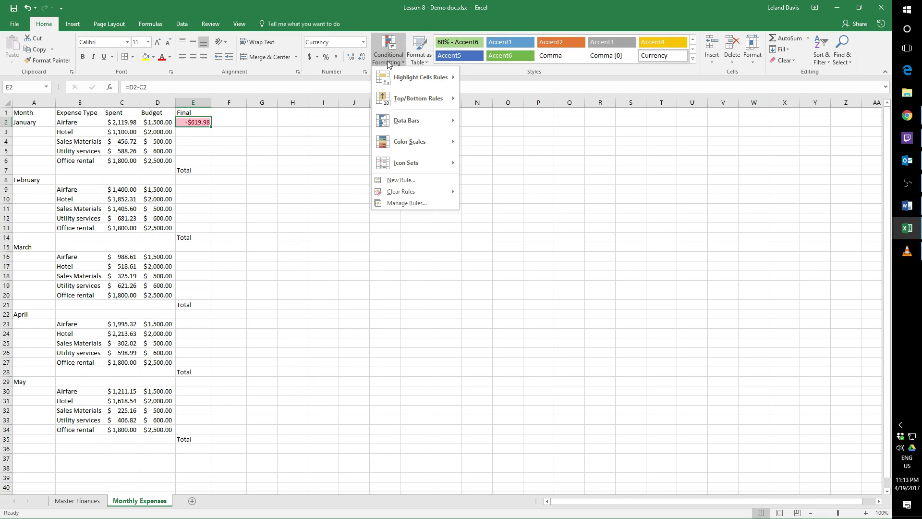
left_click(388, 59)
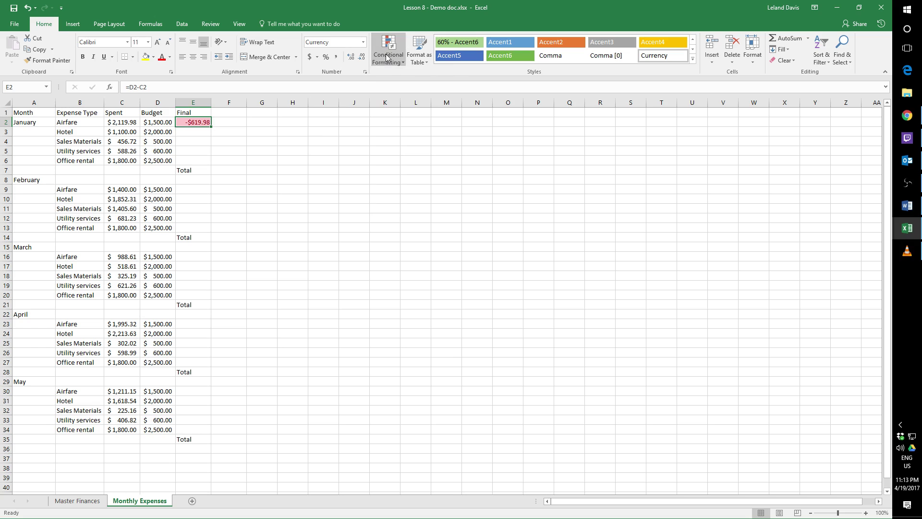
left_click(202, 133)
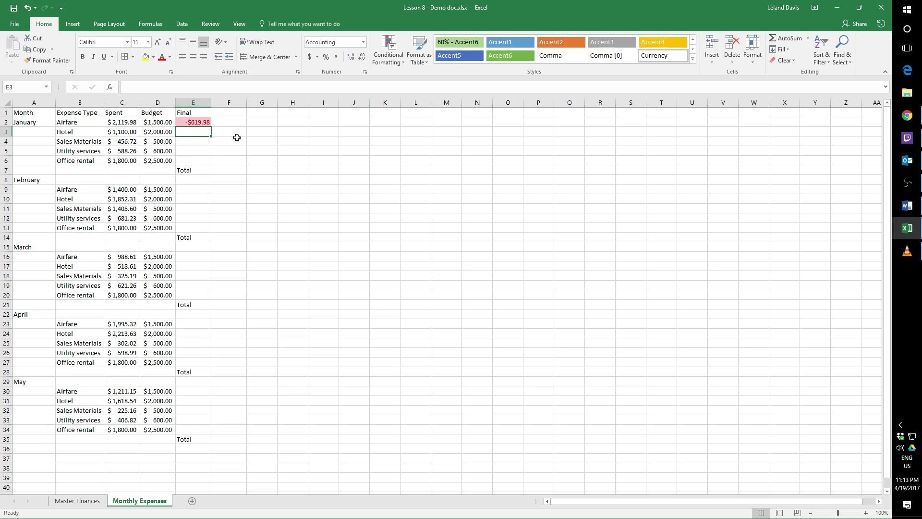
left_click(206, 124)
right_click(203, 122)
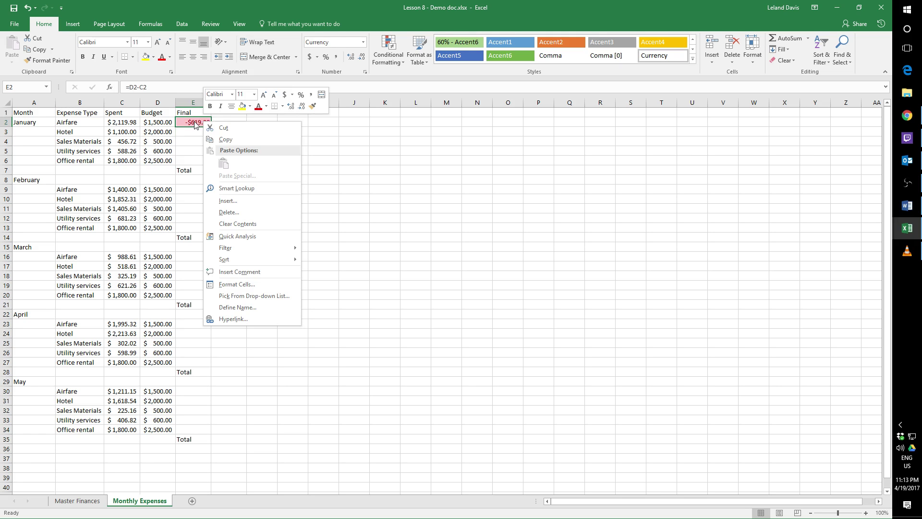
key("Escape")
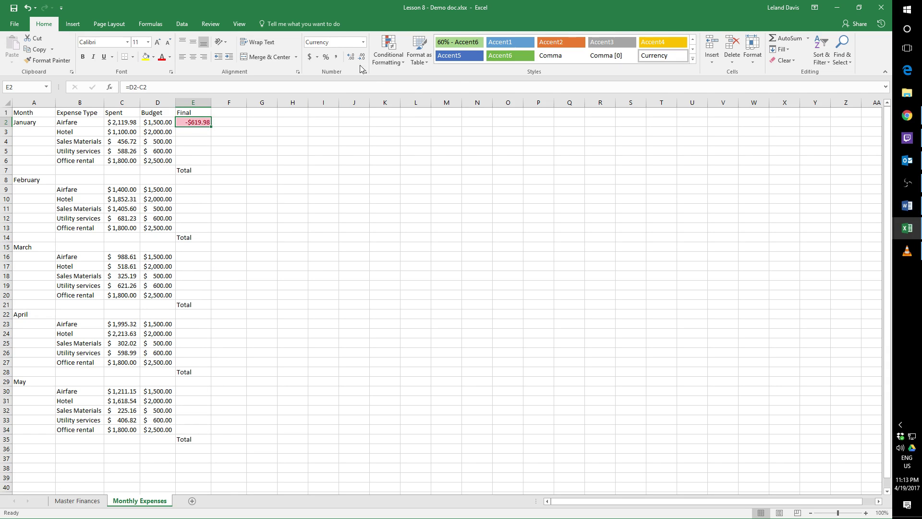
left_click(402, 57)
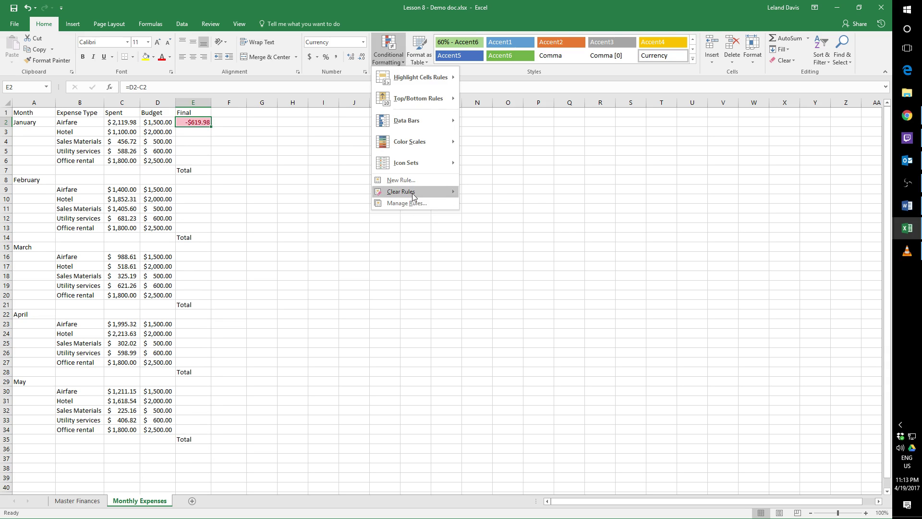
mouse_move(412, 195)
left_click(478, 192)
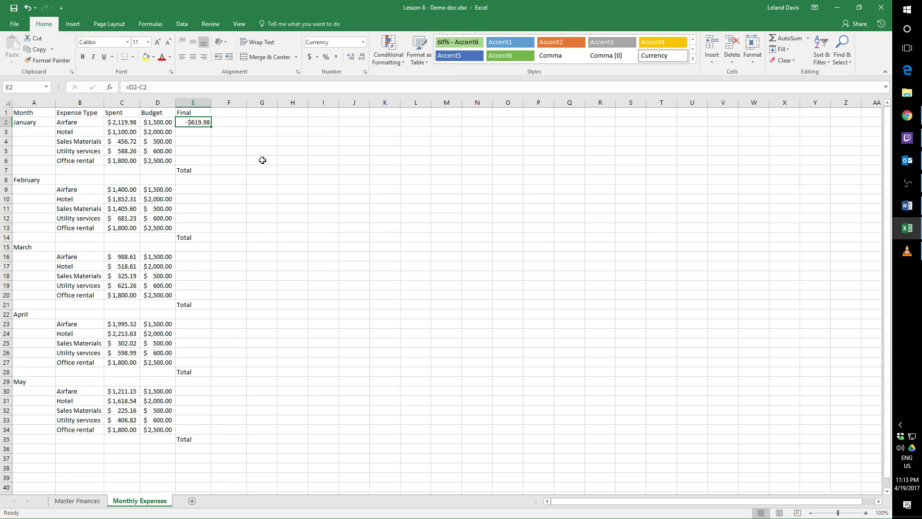
- Add a Less Than 0 highlight rule to E2 with Light Red Fill with Dark Red Text
left_click(261, 160)
left_click(198, 133)
left_click(197, 123)
left_click(388, 59)
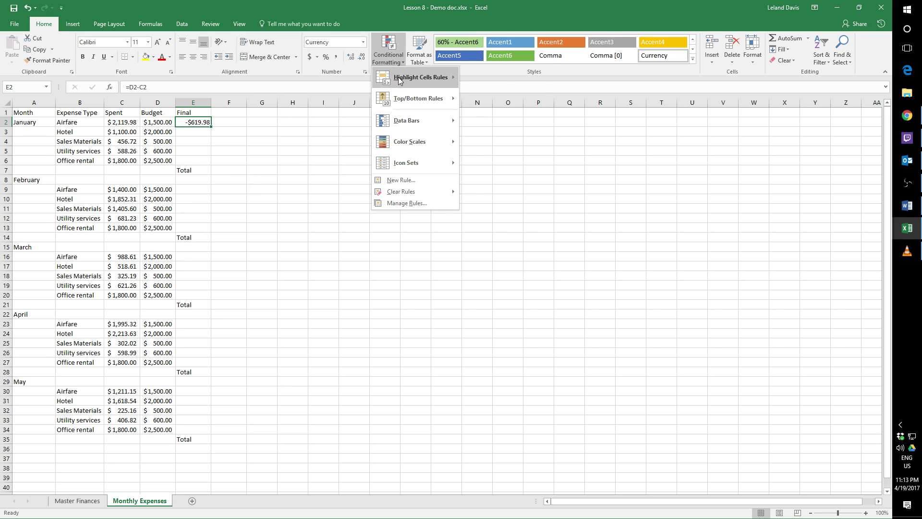
mouse_move(398, 80)
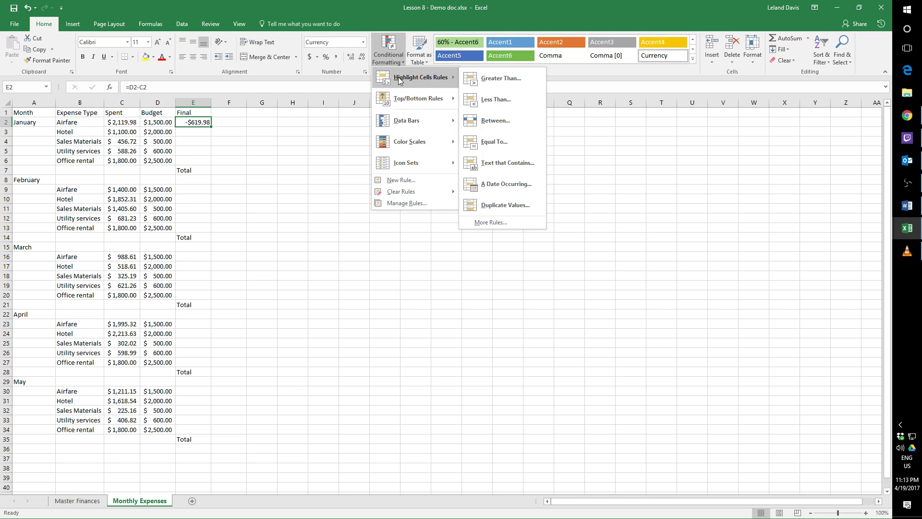
left_click(512, 99)
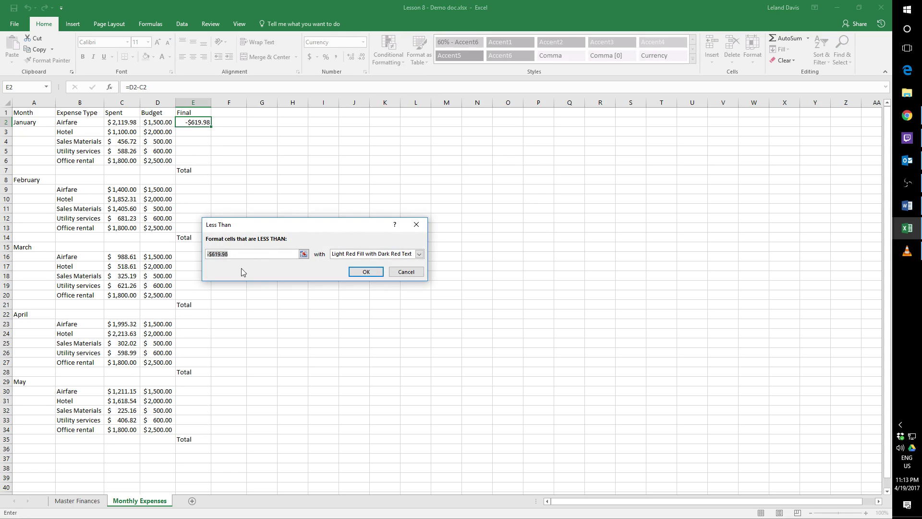
type("0")
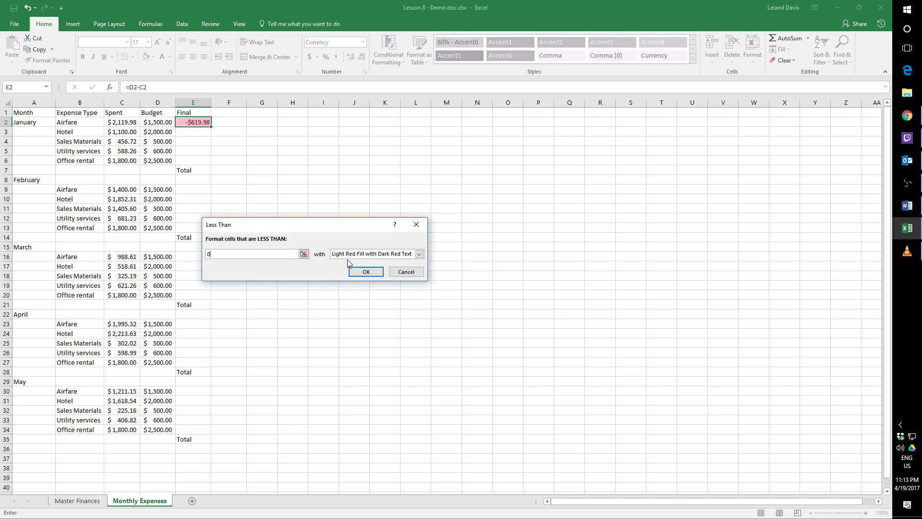
left_click(420, 254)
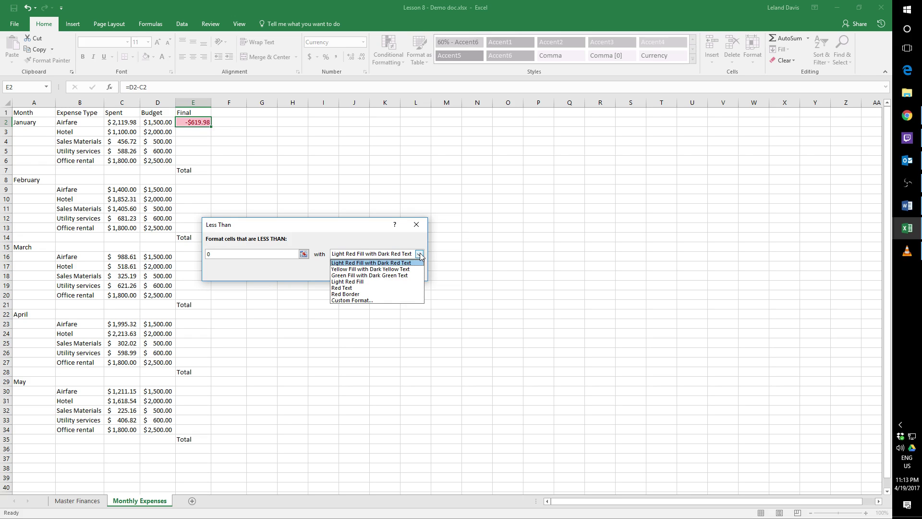
left_click(347, 226)
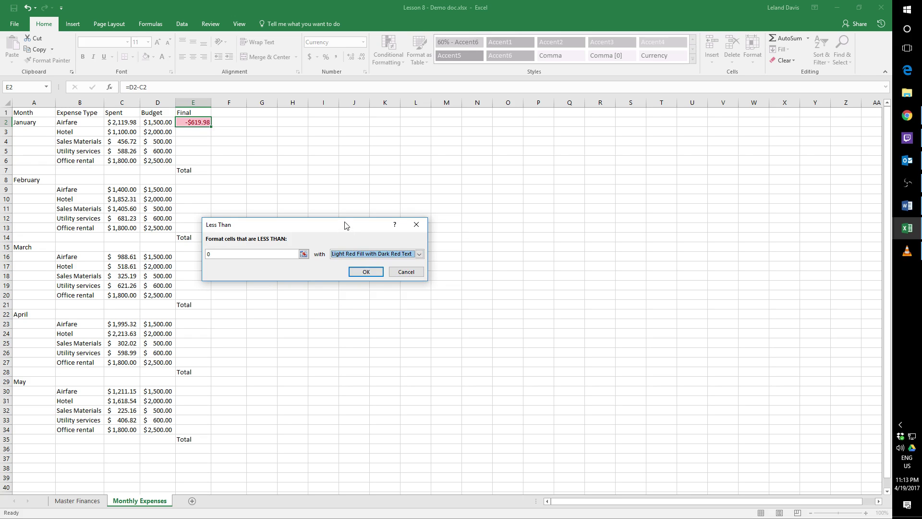
left_click(366, 272)
left_click(204, 151)
- Fill the E2 difference formula and its formatting down through E6 for January's remaining expenses, and check the copied formulas
left_click(204, 121)
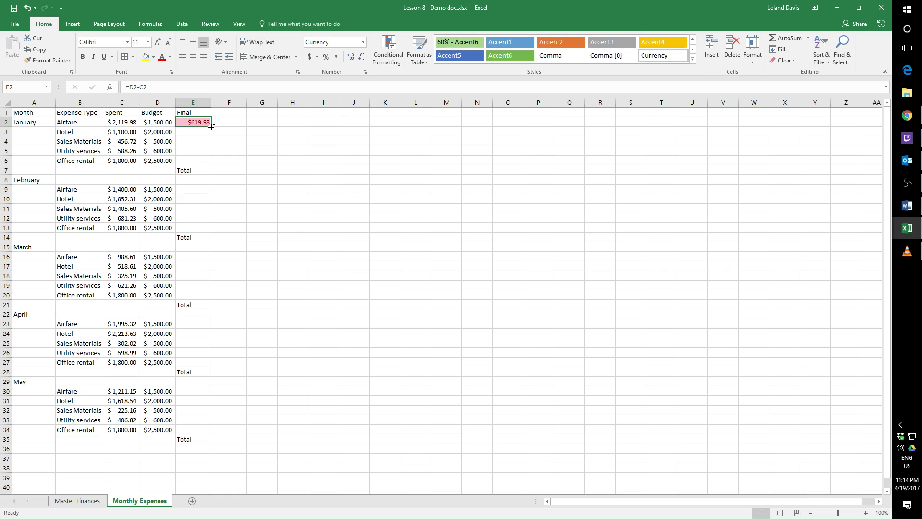
left_click_drag(211, 126, 210, 162)
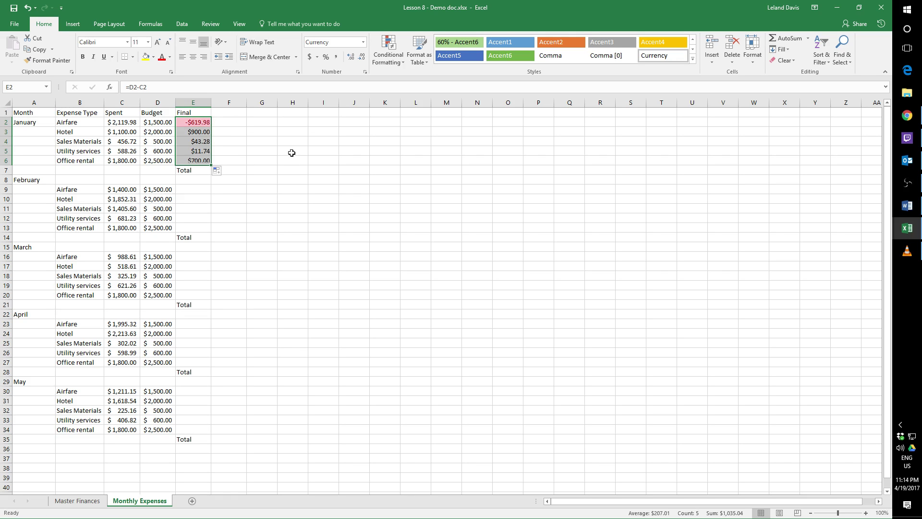
left_click(274, 151)
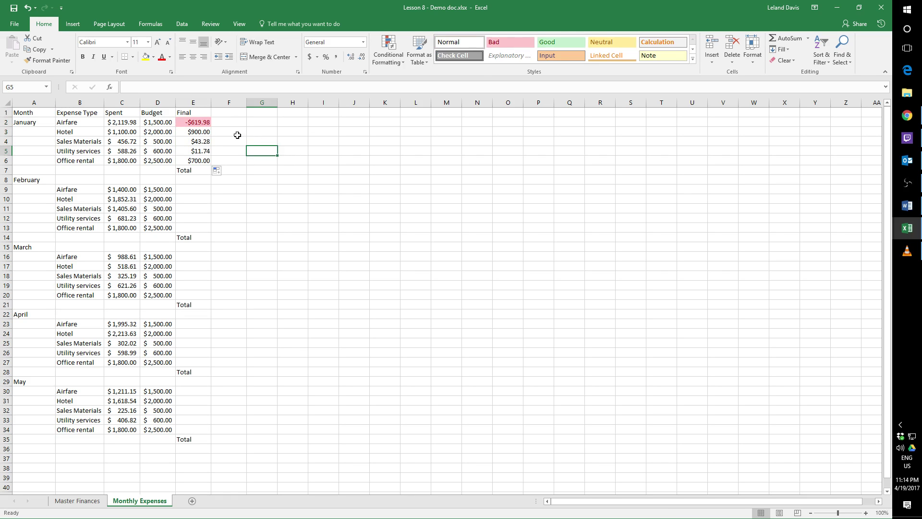
left_click(202, 133)
left_click(202, 141)
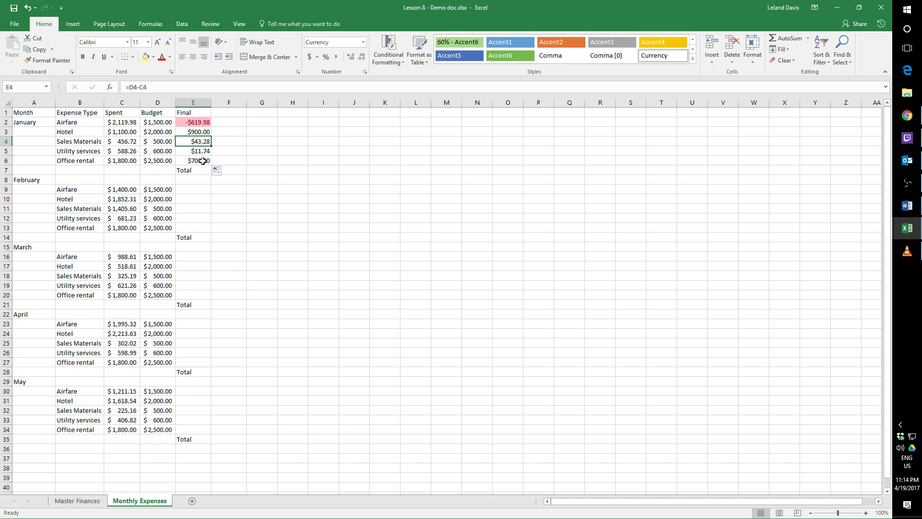
left_click(203, 161)
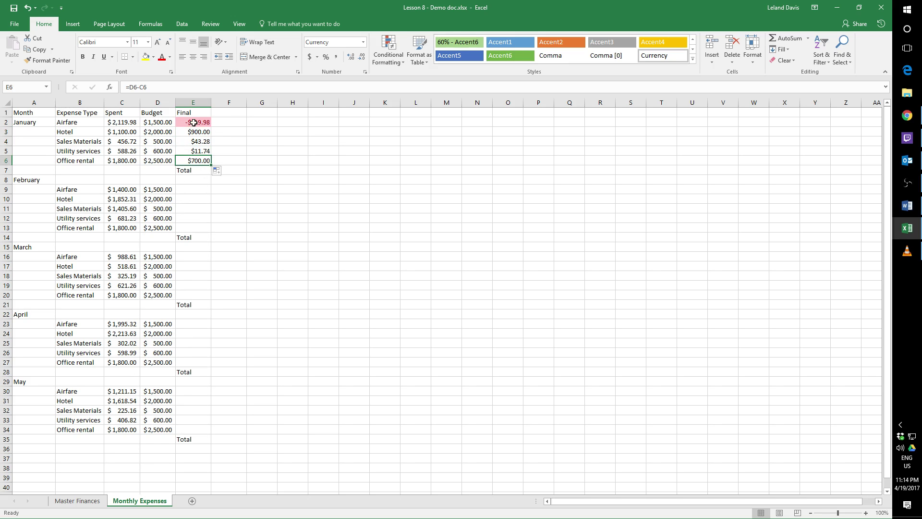
- Copy January's Final formulas in E2:E6 to E9:E13, E16:E20, E23:E27 and E30:E34 for February through May
left_click_drag(193, 122, 193, 426)
key("ctrl+c")
key("ctrl+v")
key("ctrl+v")
key("ctrl+v")
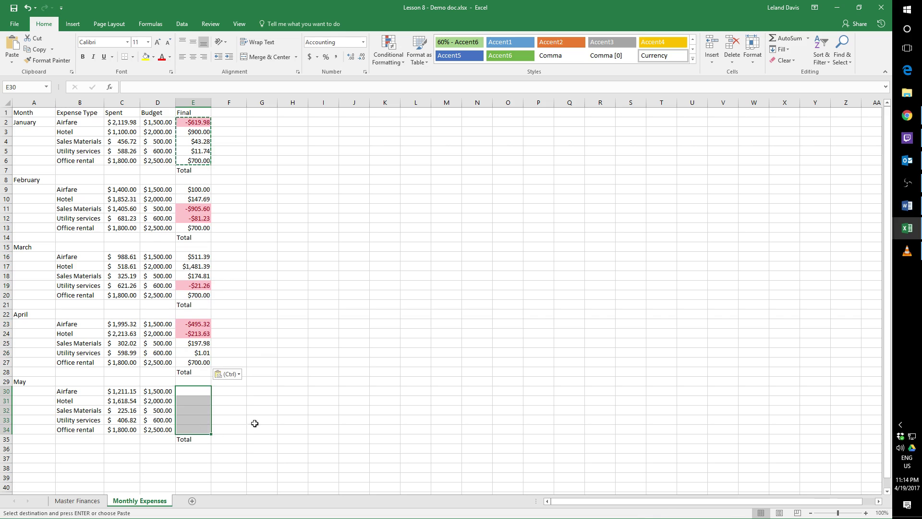
key("ctrl+v")
left_click(249, 301)
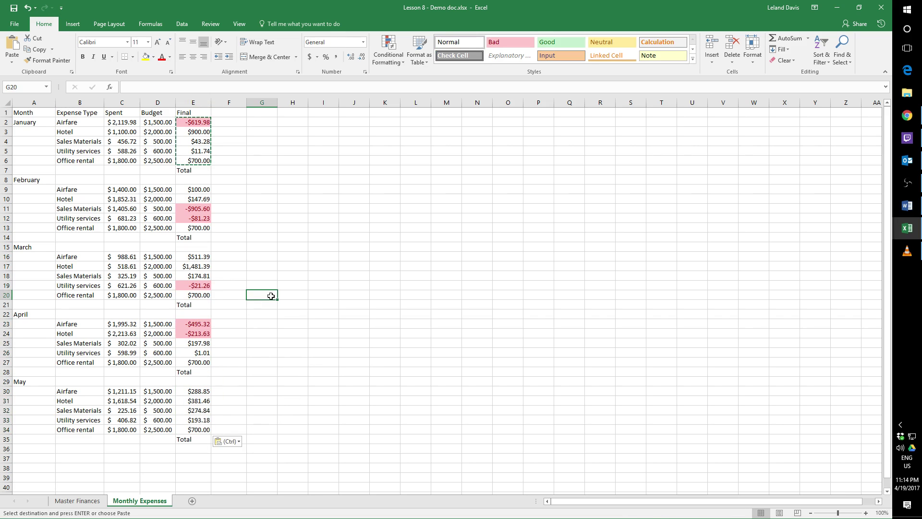
left_click(232, 150)
key("Escape")
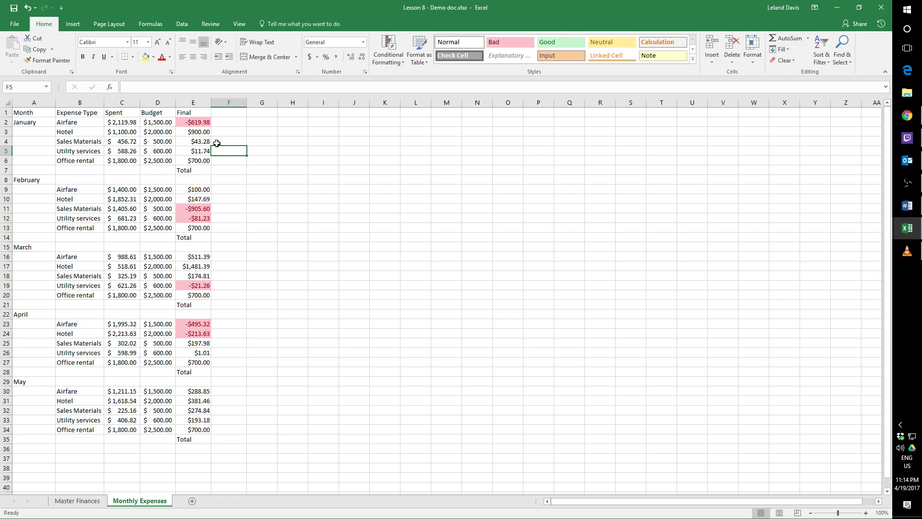
- Calculate January's overall over/under total by entering =SUM(E2:E6) in F7
left_click(229, 172)
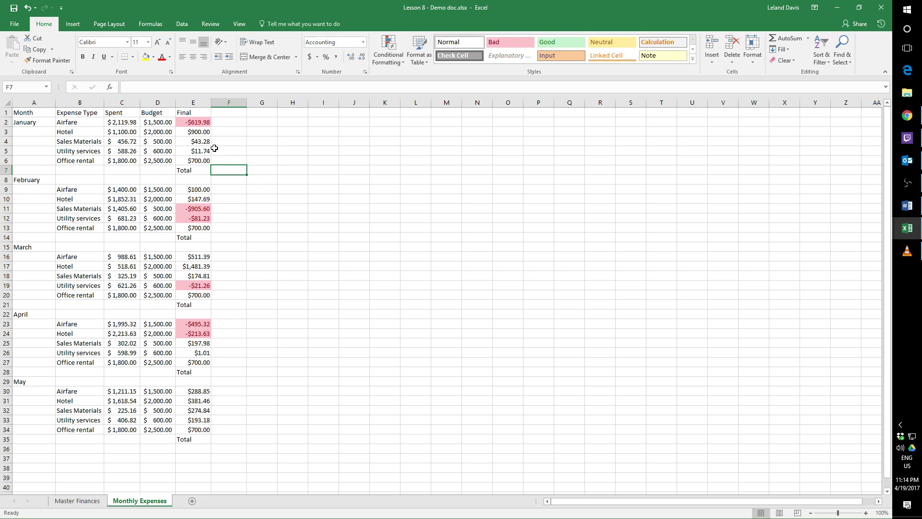
type("=")
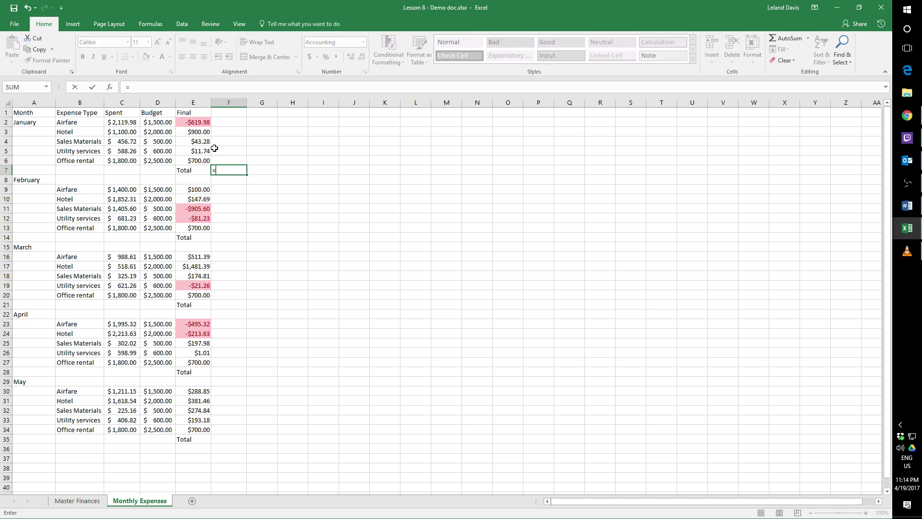
type("SUM(")
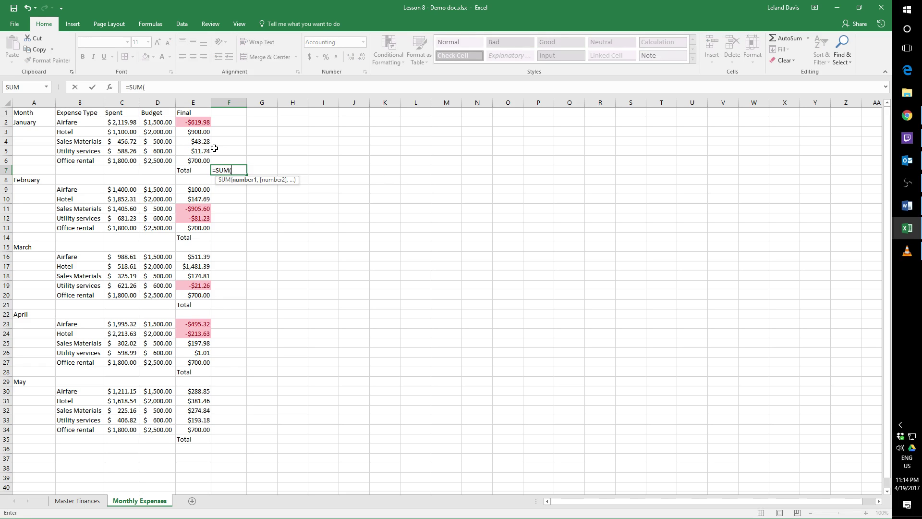
left_click_drag(204, 122, 202, 161)
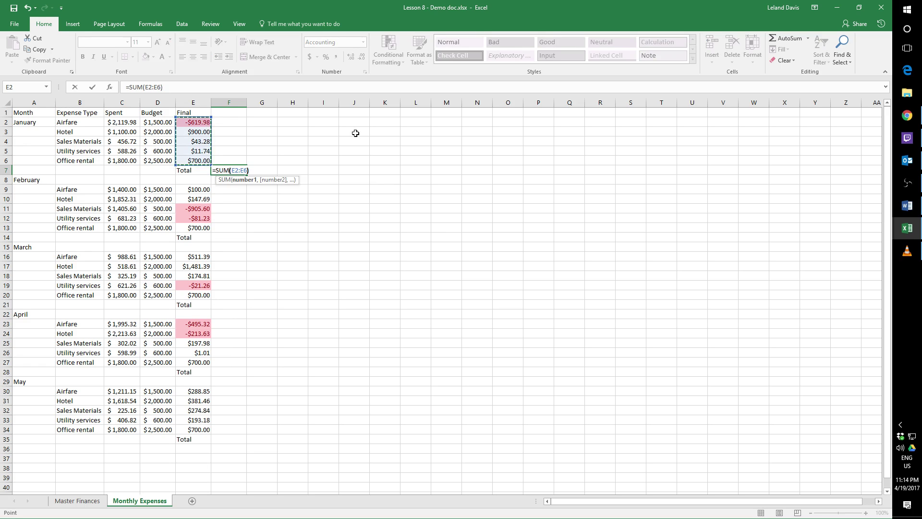
key("Return")
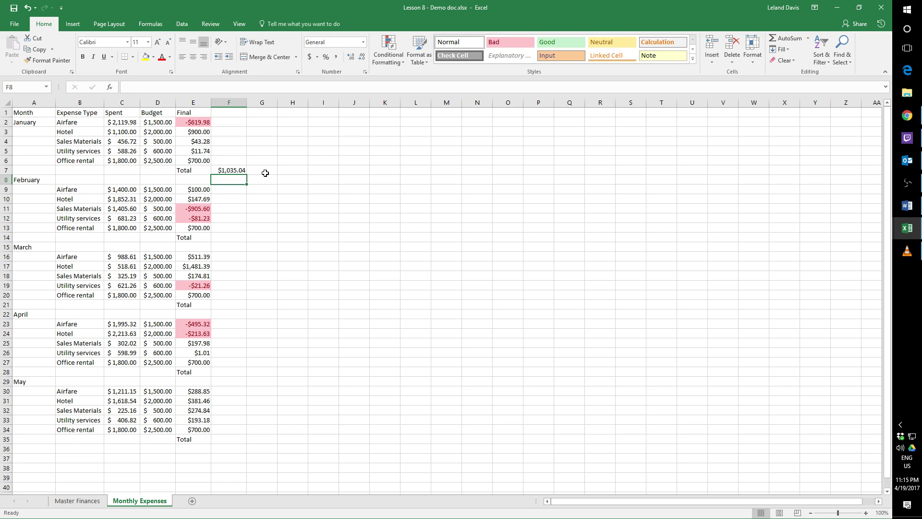
- Copy January's total formula in F7 to F14, F21, F28 and F35 for February through May
left_click(241, 172)
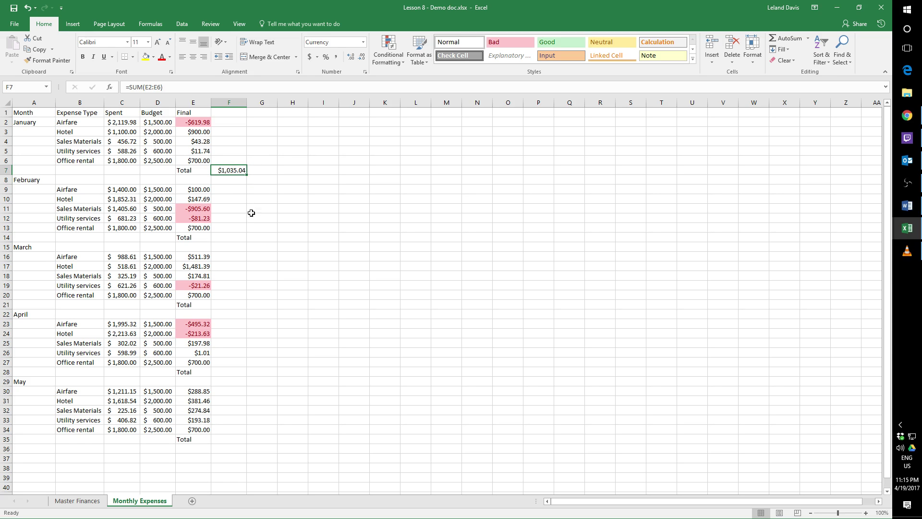
key("ctrl+c")
left_click(238, 239)
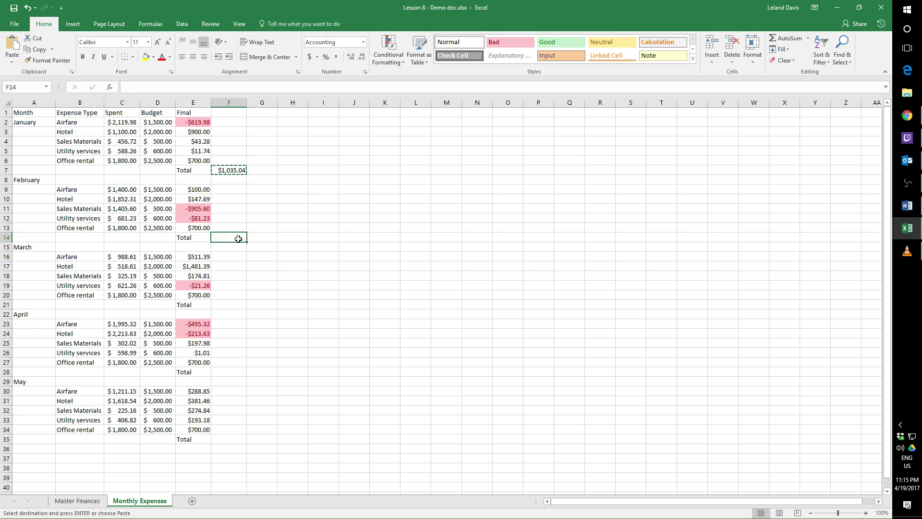
key("ctrl+v")
left_click(227, 304)
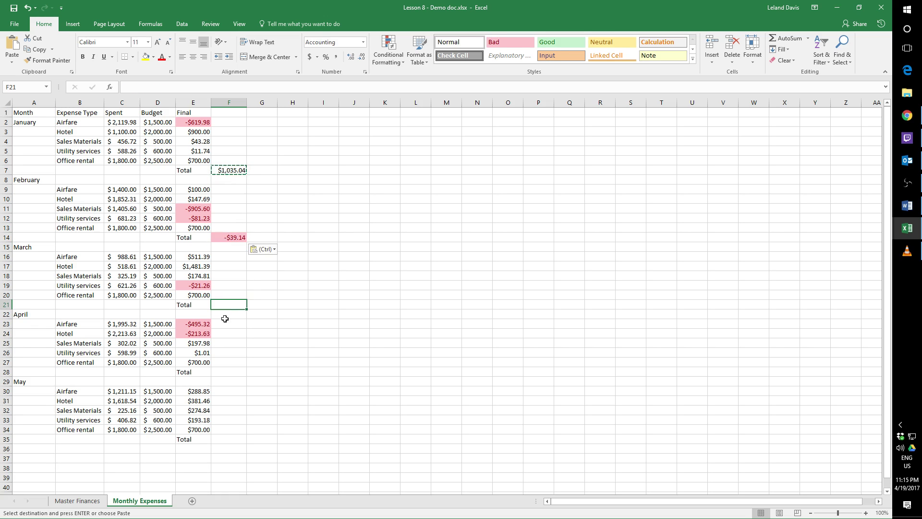
key("ctrl+v")
left_click(226, 373)
key("ctrl+v")
key("ctrl")
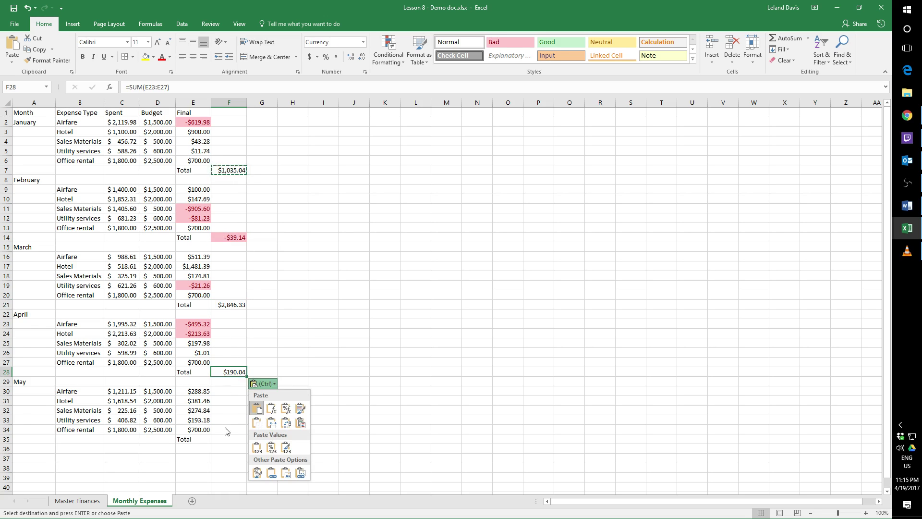
left_click(220, 440)
left_click(219, 438)
key("ctrl+v")
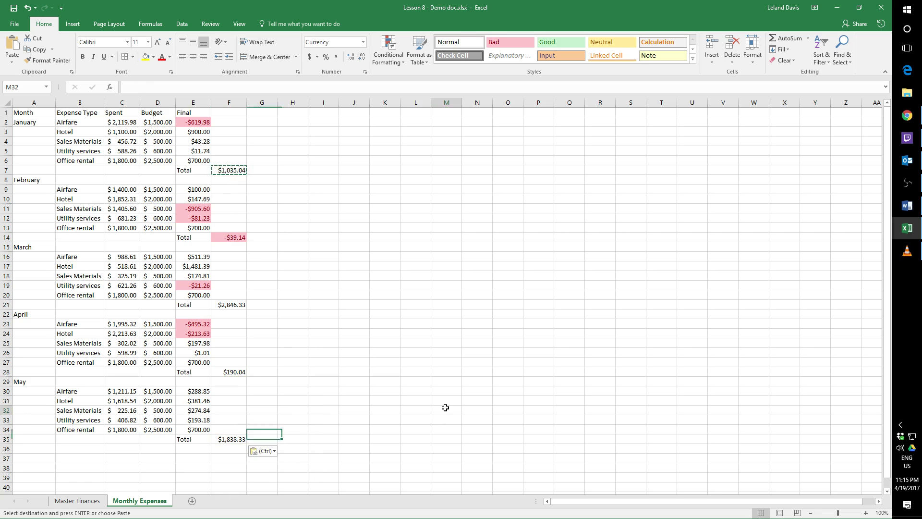
left_click(445, 409)
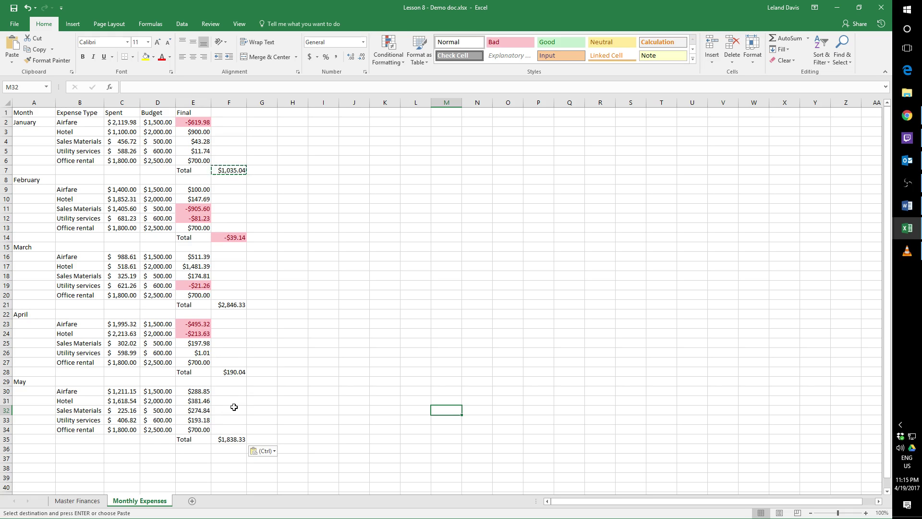
- Inspect the copied total formulas in F35 and F28 to check which cells they sum
left_click(231, 439)
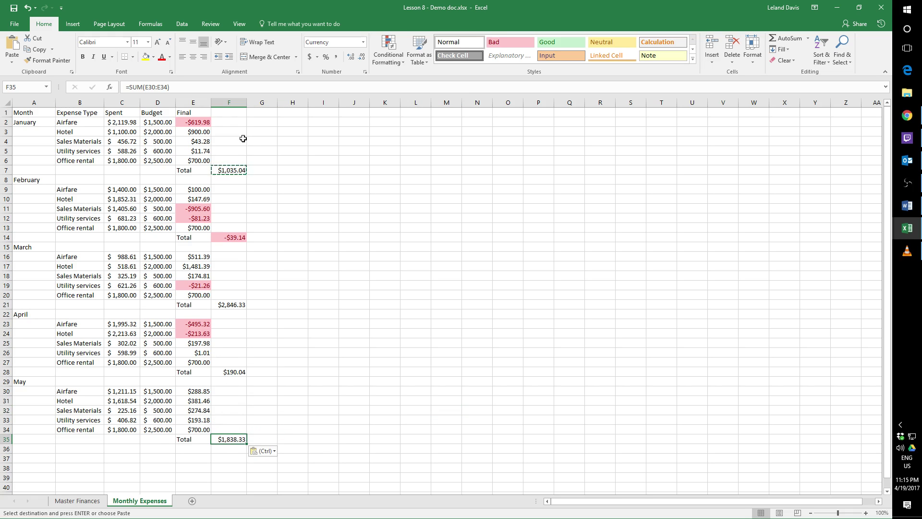
key("F2")
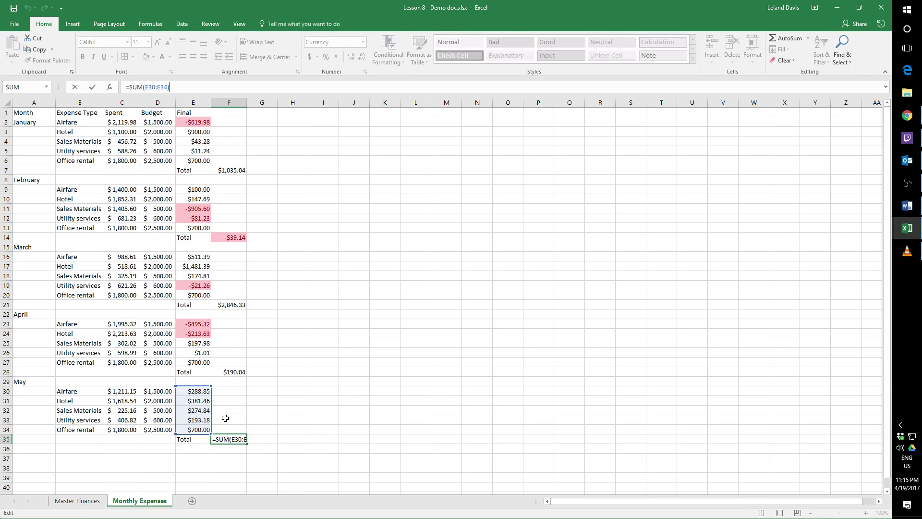
key("Escape")
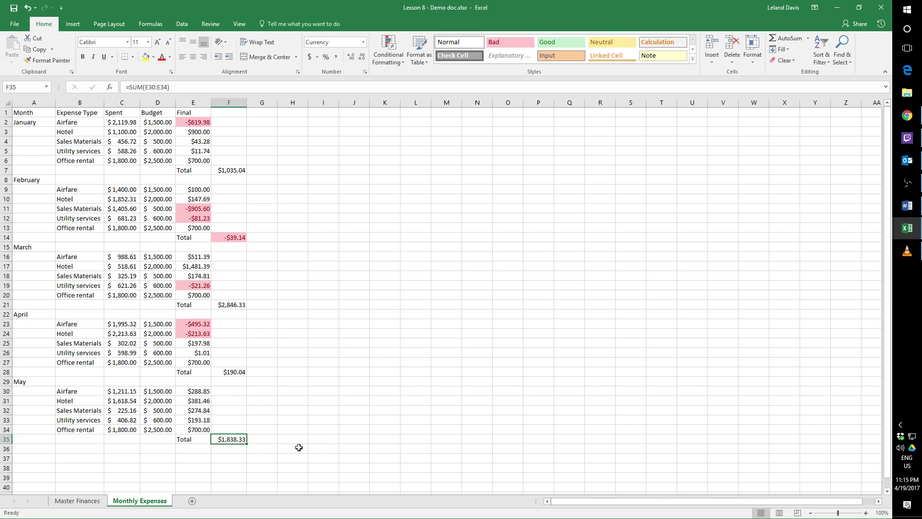
left_click(234, 373)
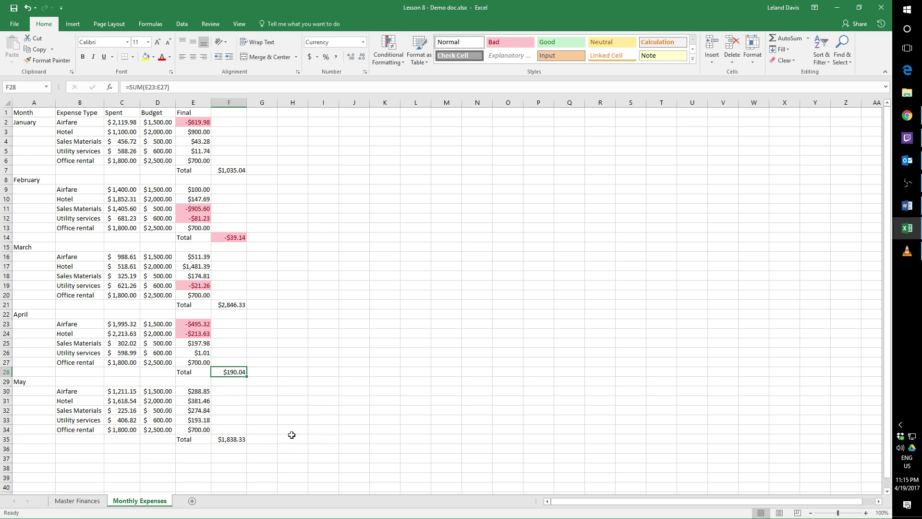
left_click(161, 87)
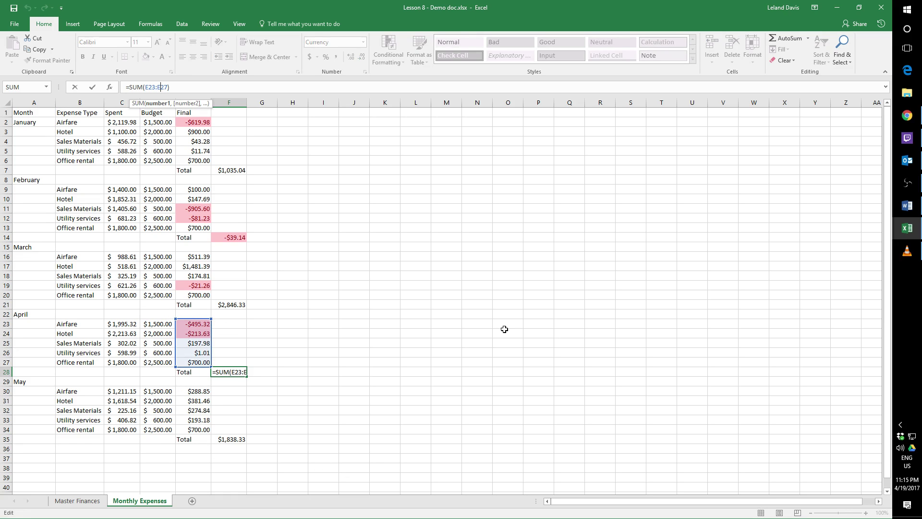
key("ctrl+Return")
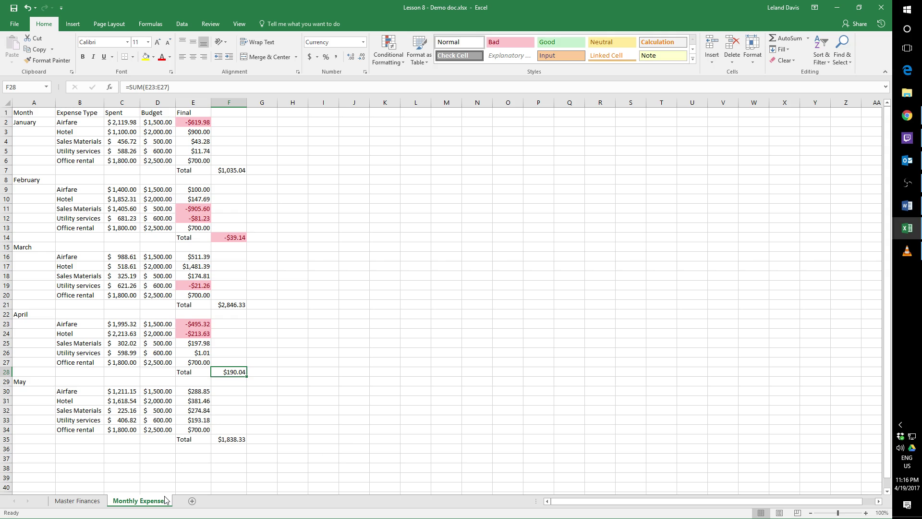
- Examine the Total Over/Under cell on Master Finances and the monthly totals on Monthly Expenses that feed it
left_click(67, 502)
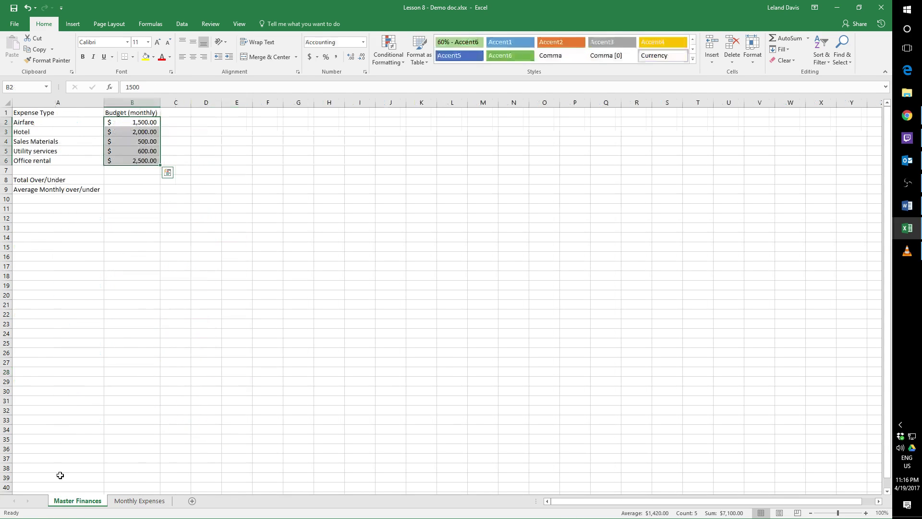
left_click(130, 180)
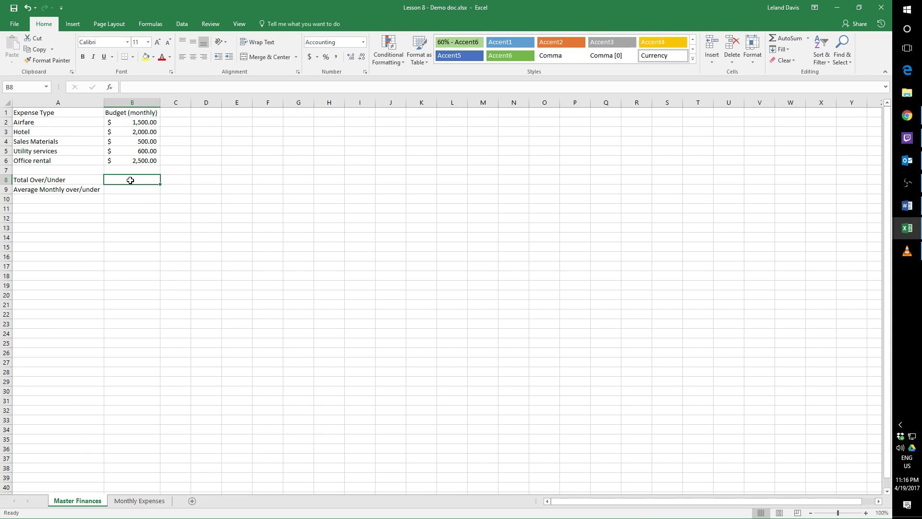
left_click(158, 500)
left_click(228, 442)
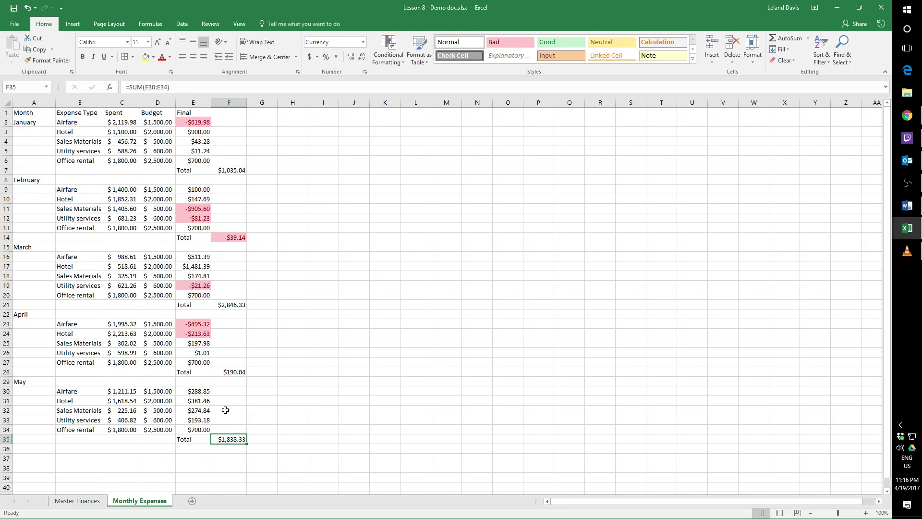
left_click(233, 373)
left_click(238, 438)
left_click(231, 374)
left_click(236, 306)
left_click(240, 235)
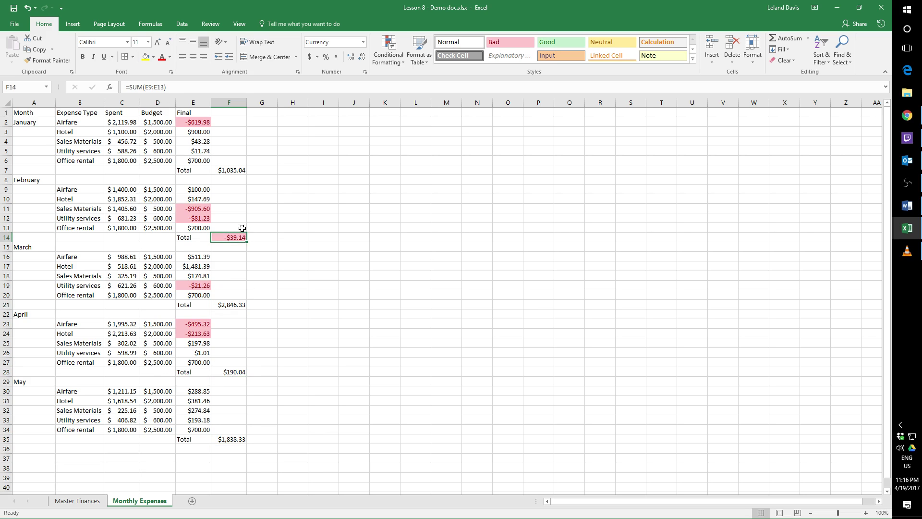
- In Master Finances B8, enter a SUM formula adding Monthly Expenses F35+F28+F21+F14+F7 for Total Over/Under, and check it
left_click(81, 501)
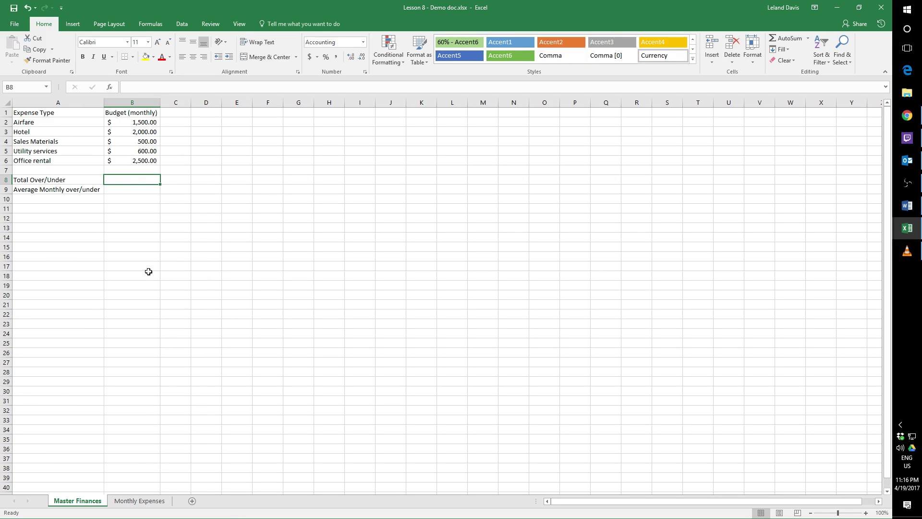
type("=SUM")
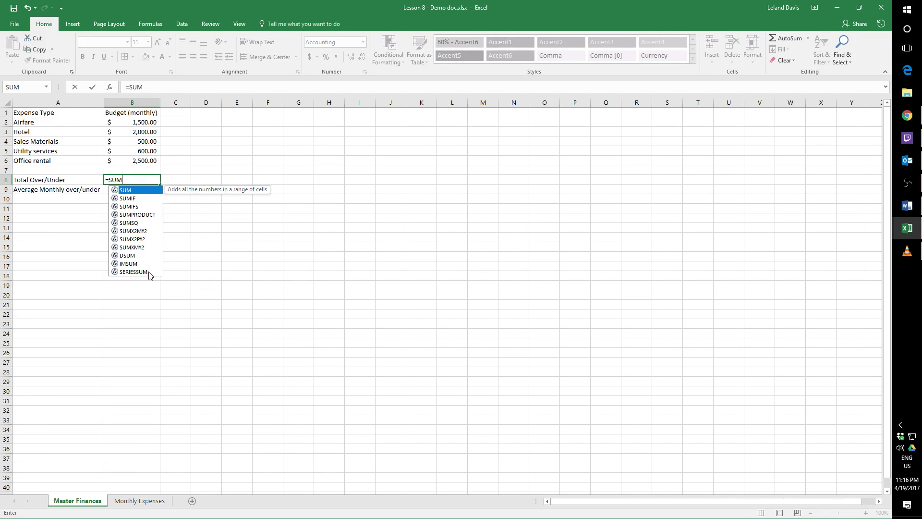
type("(")
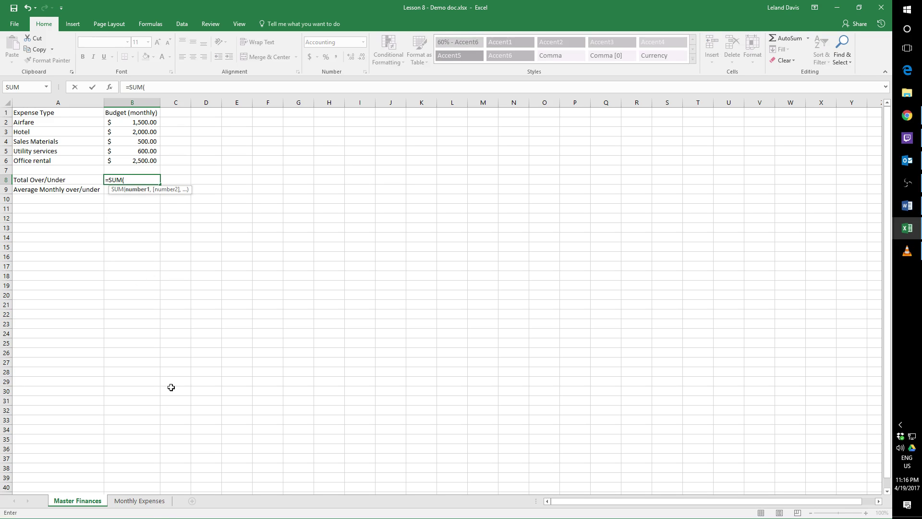
left_click(138, 503)
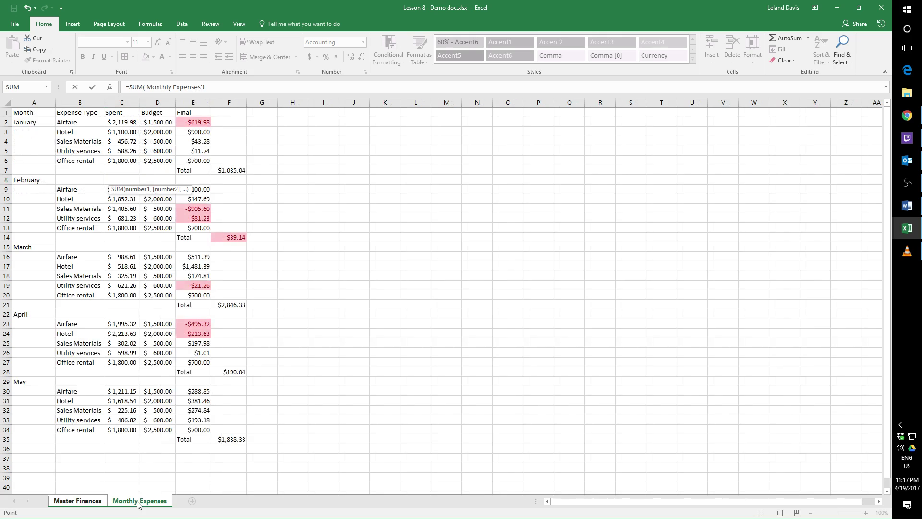
left_click(243, 439)
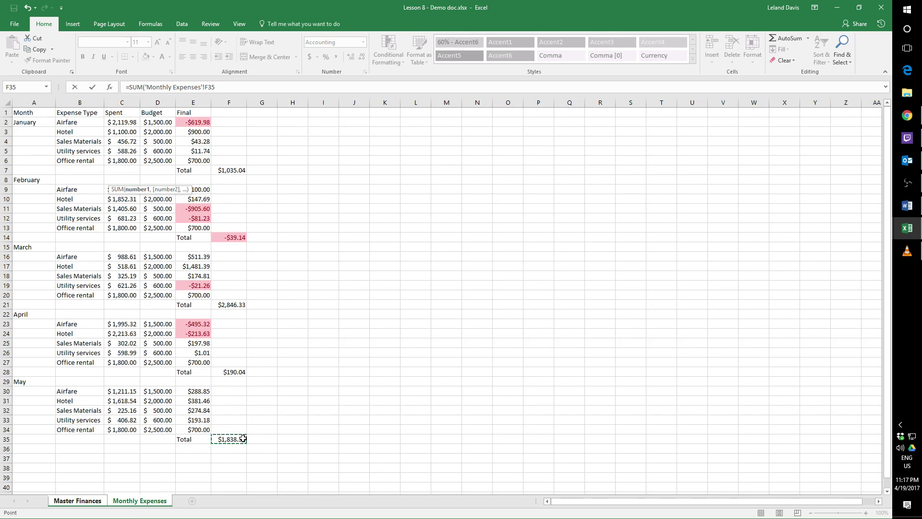
type("+")
left_click(240, 371)
type("+")
left_click(238, 304)
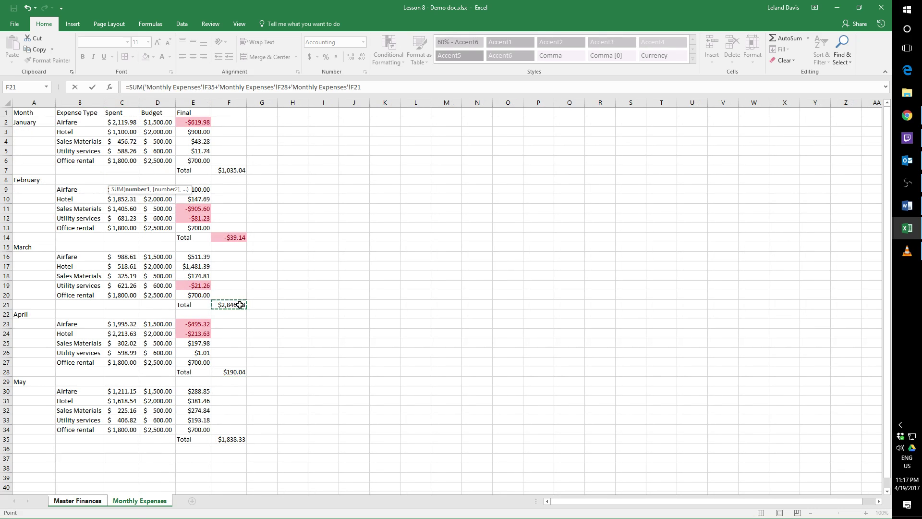
type("+")
left_click(236, 237)
type("+'Monthly Expenses'!F14+")
left_click(239, 171)
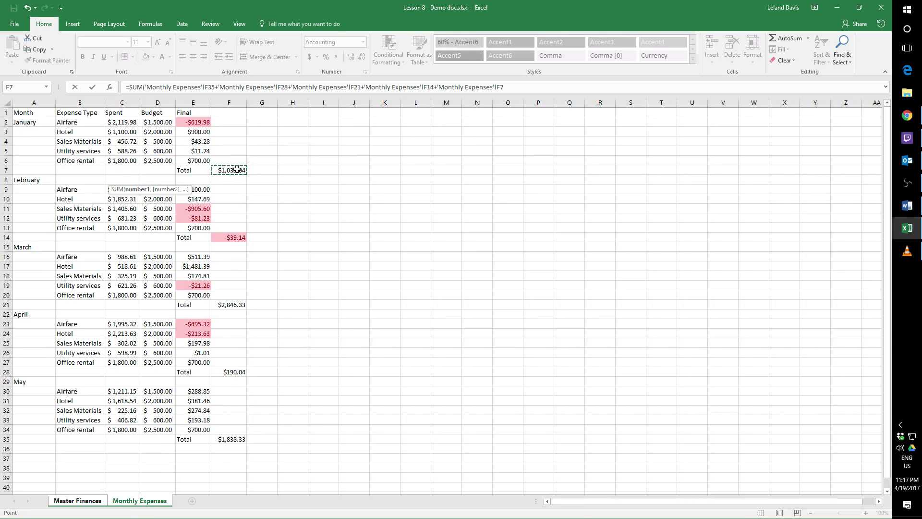
left_click(520, 90)
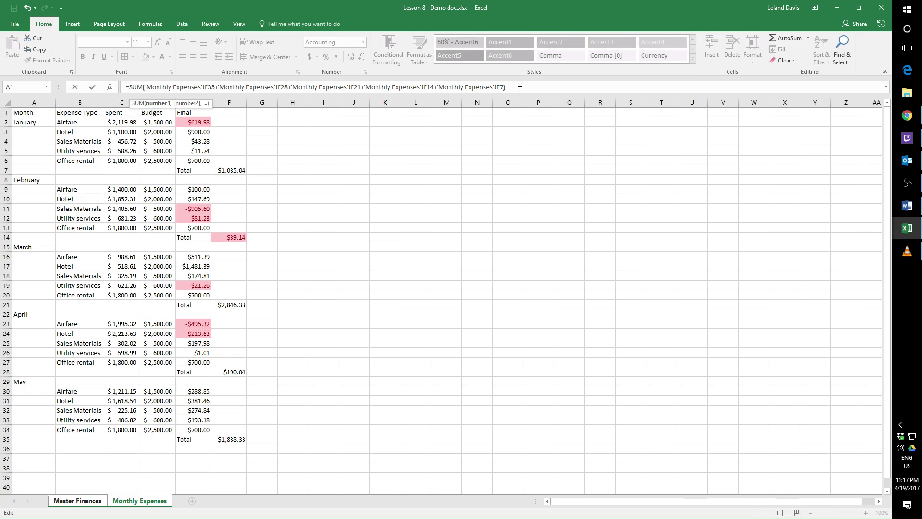
type(")")
key("Return")
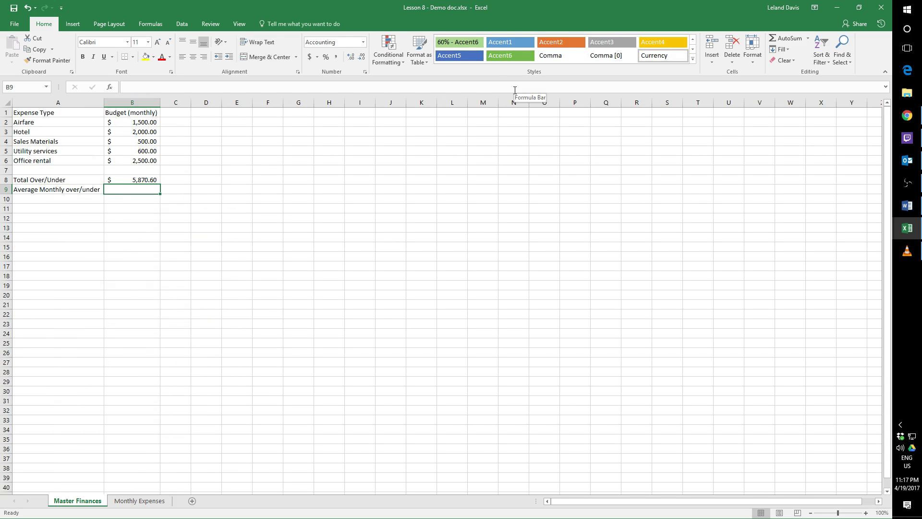
left_click(144, 182)
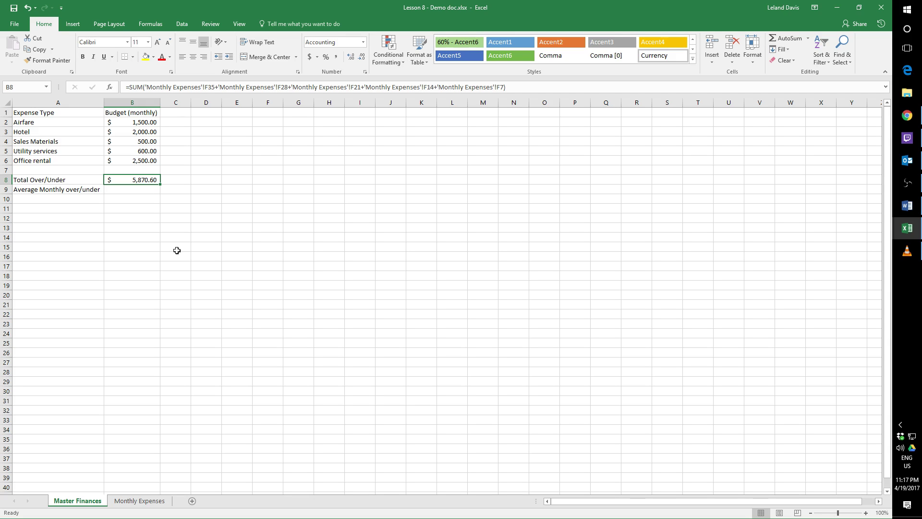
- Begin an AVERAGE formula in B9 for Average Monthly over/under, drawing its arguments from the Monthly Expenses sheet
left_click(128, 189)
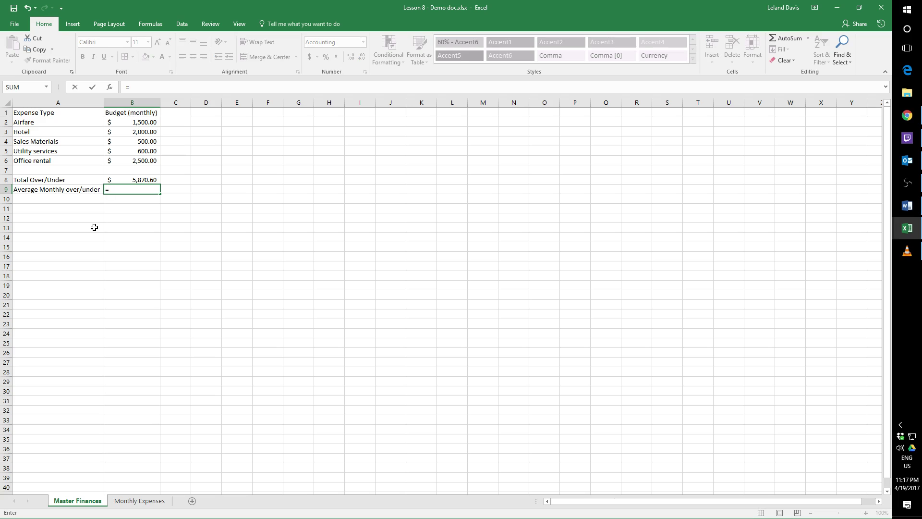
type("Avera")
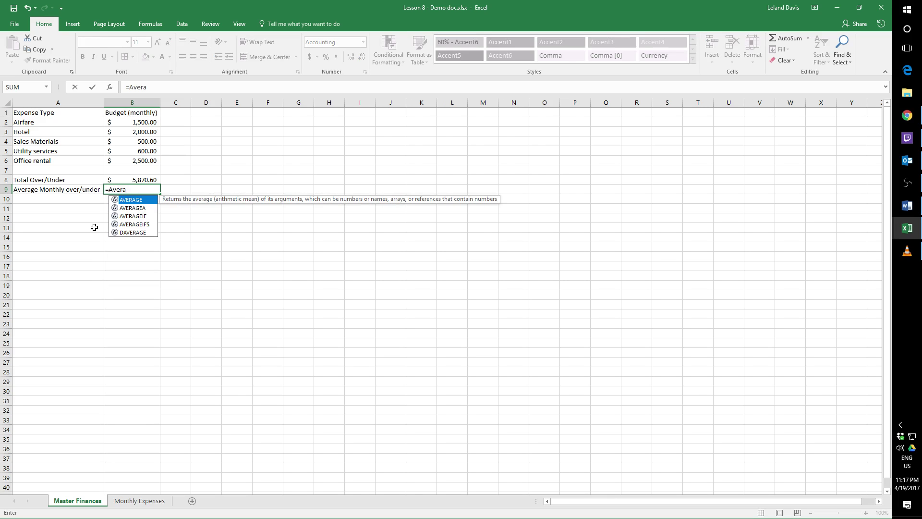
type("ge(")
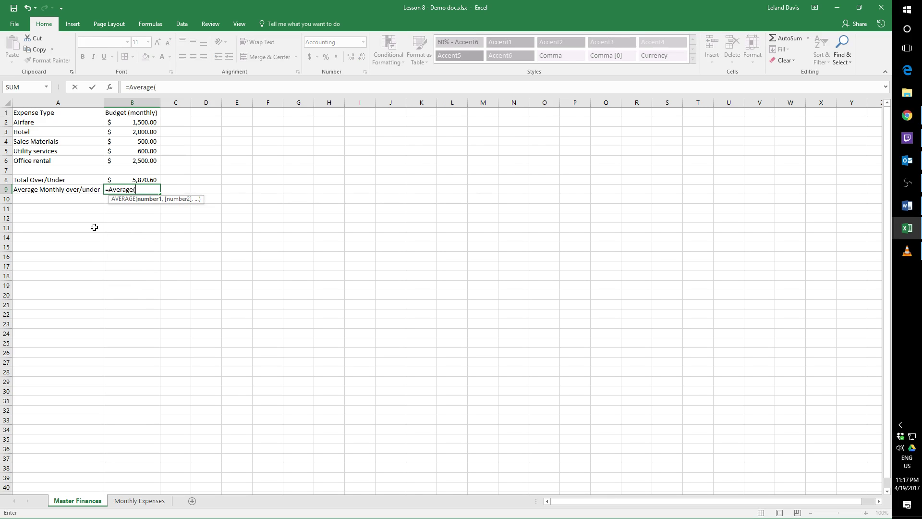
left_click(144, 501)
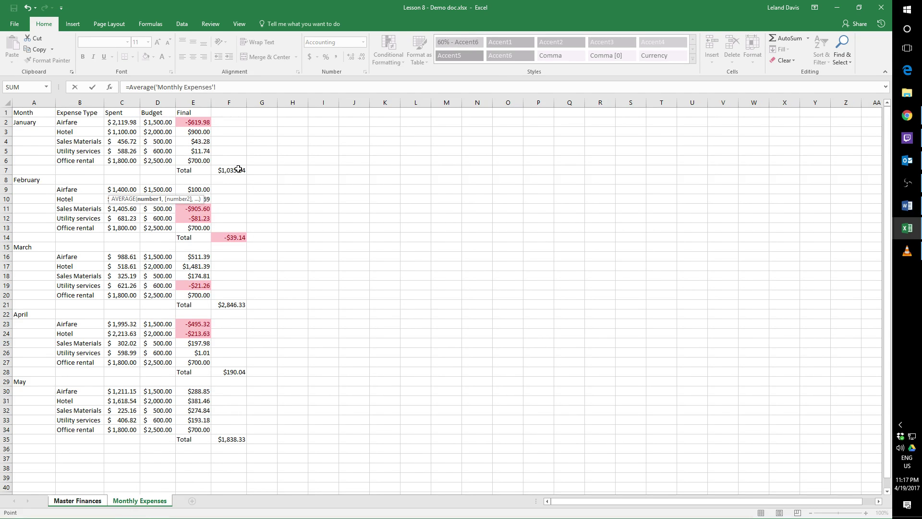
left_click(237, 238, "ctrl")
left_click(236, 306, "ctrl")
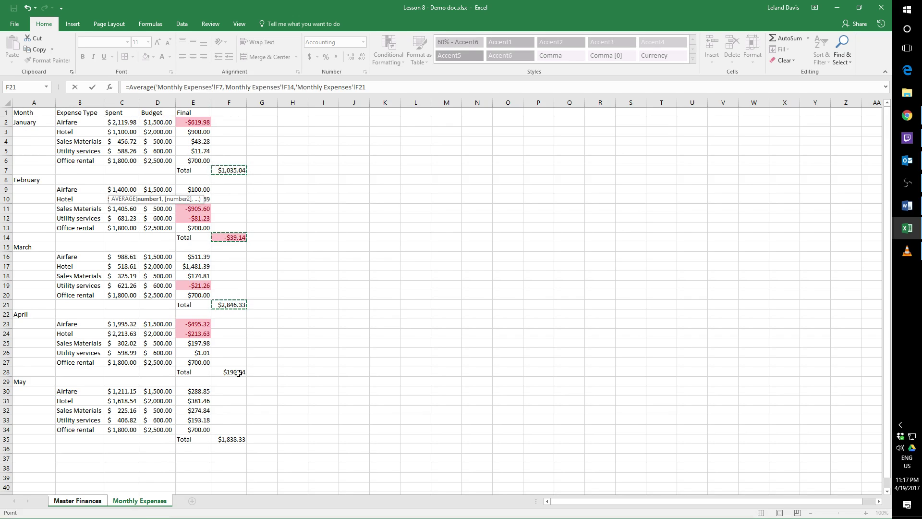
left_click(233, 372, "ctrl")
left_click(238, 438, "ctrl")
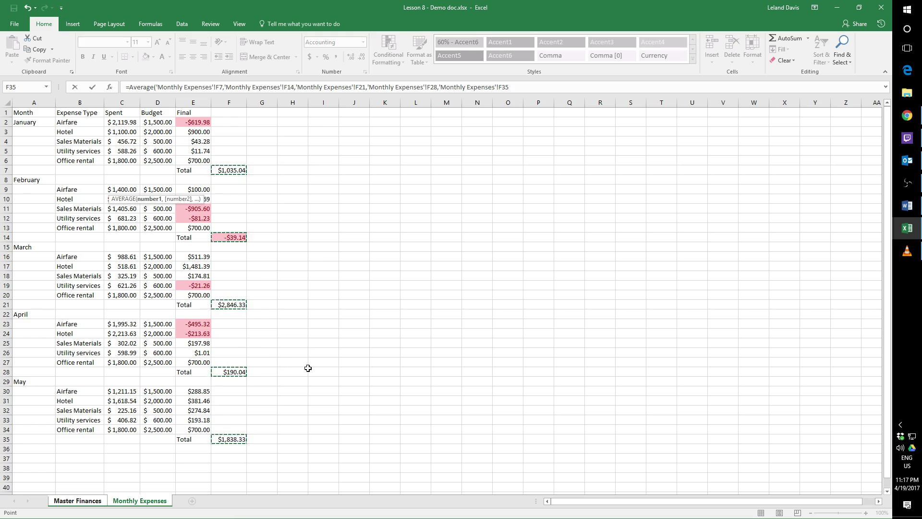
left_click(243, 430)
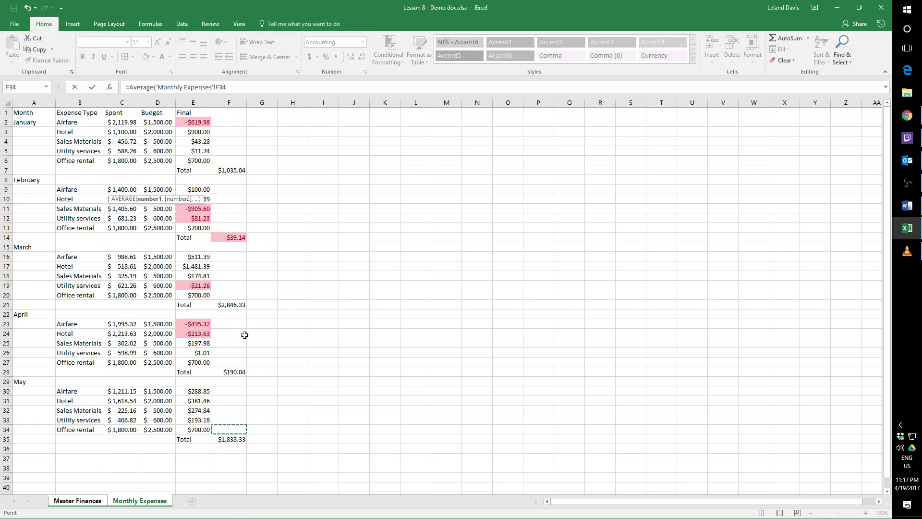
left_click(229, 168)
left_click(230, 237)
left_click(249, 291)
left_click(324, 192)
left_click(272, 171)
left_click(332, 151)
- Complete the AVERAGE formula for Average Monthly over/under with the Monthly Expenses totals F7, F14, F21, F28 and F35
left_click(228, 172)
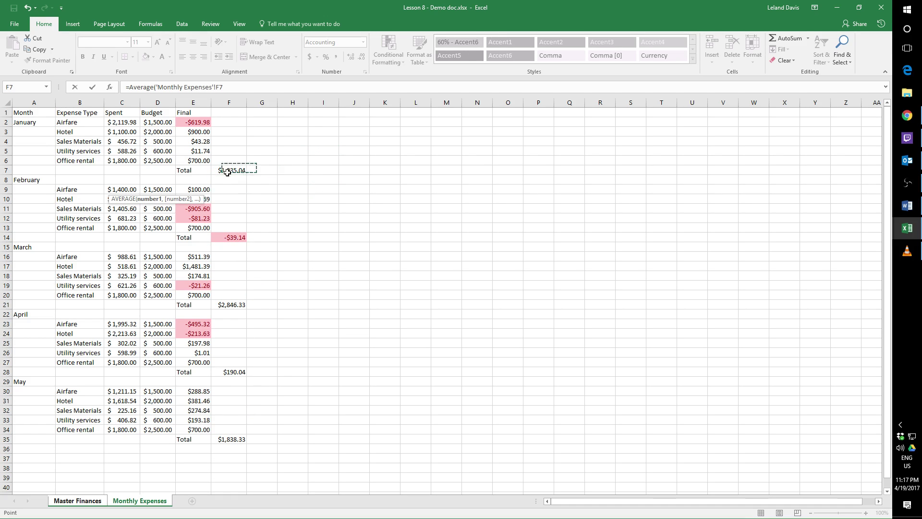
left_click(230, 239, "ctrl")
left_click(234, 304, "ctrl")
left_click(238, 373, "ctrl")
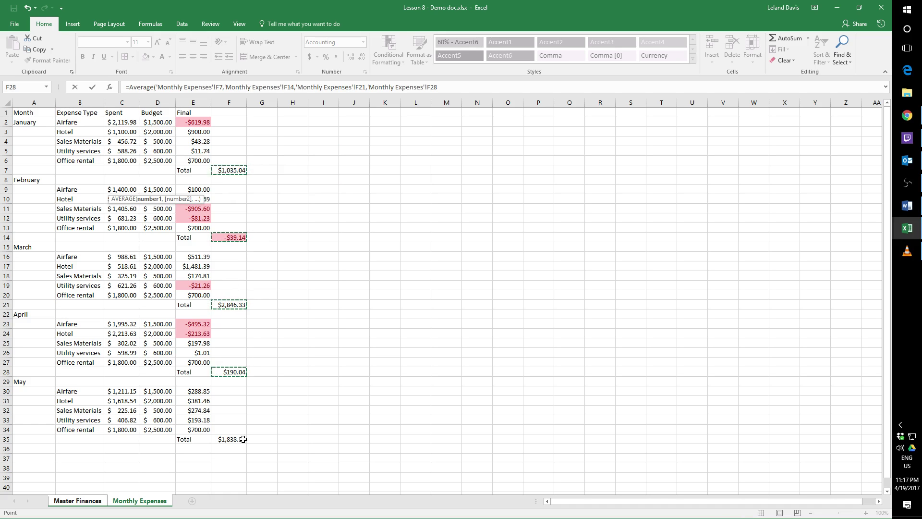
left_click(243, 439, "ctrl")
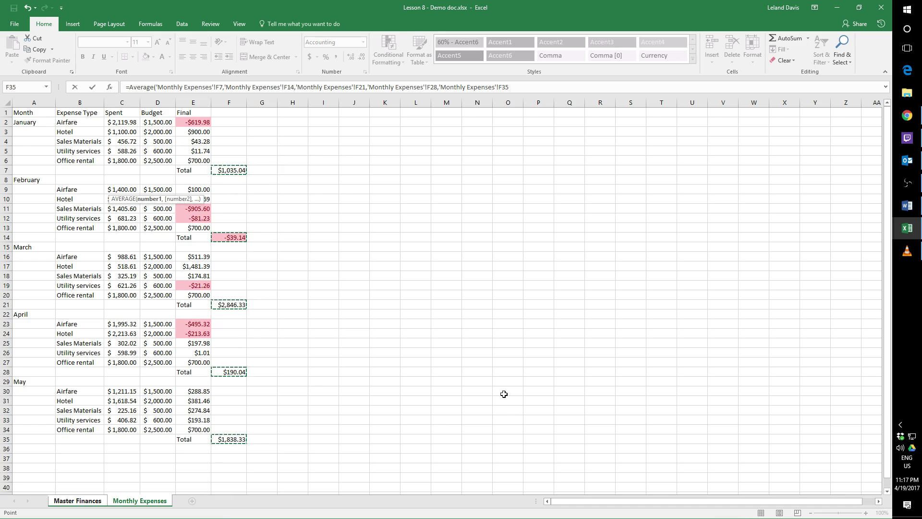
key("Return")
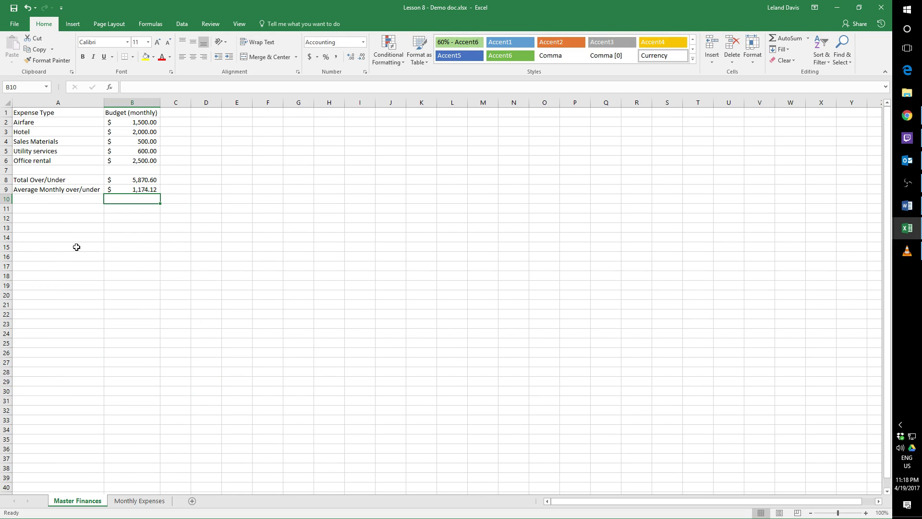
- Compare the Master Finances and Monthly Expenses sheets, checking which master cells January's Airfare and Hotel budgets reference
key("alt+Tab")
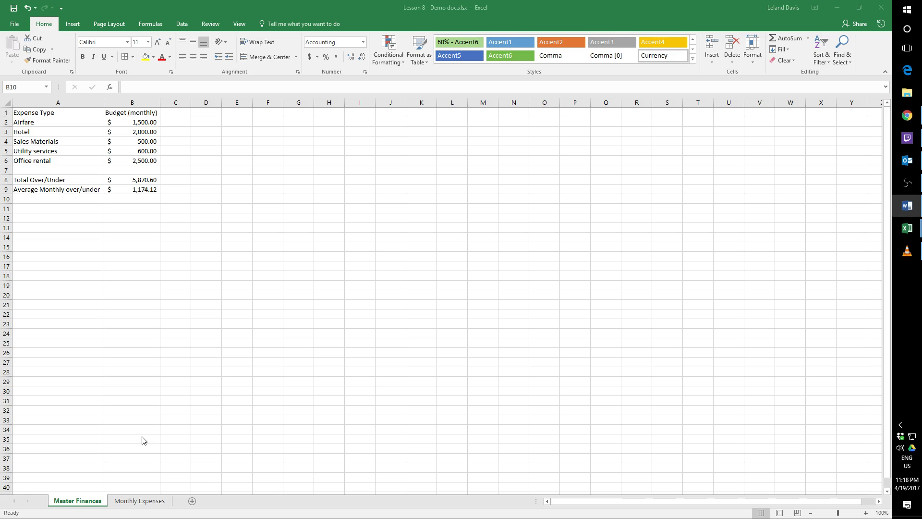
left_click(154, 507)
left_click(155, 505)
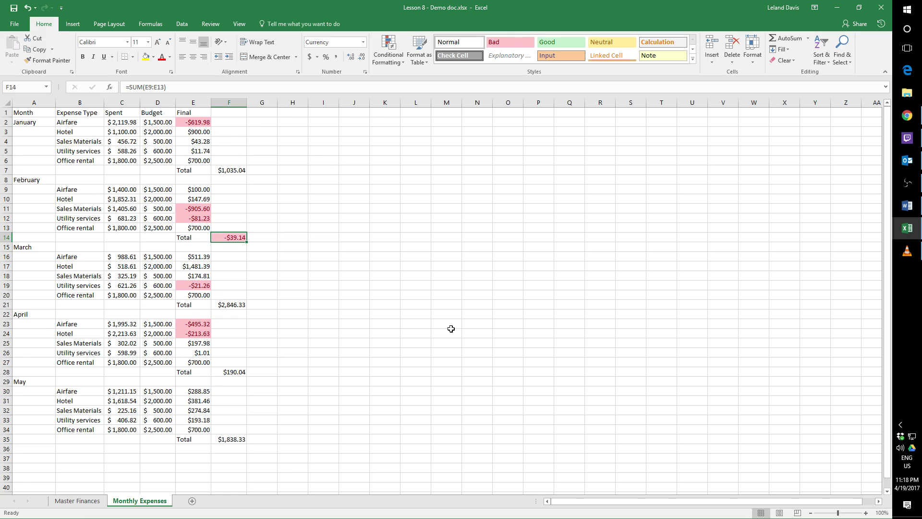
left_click(78, 501)
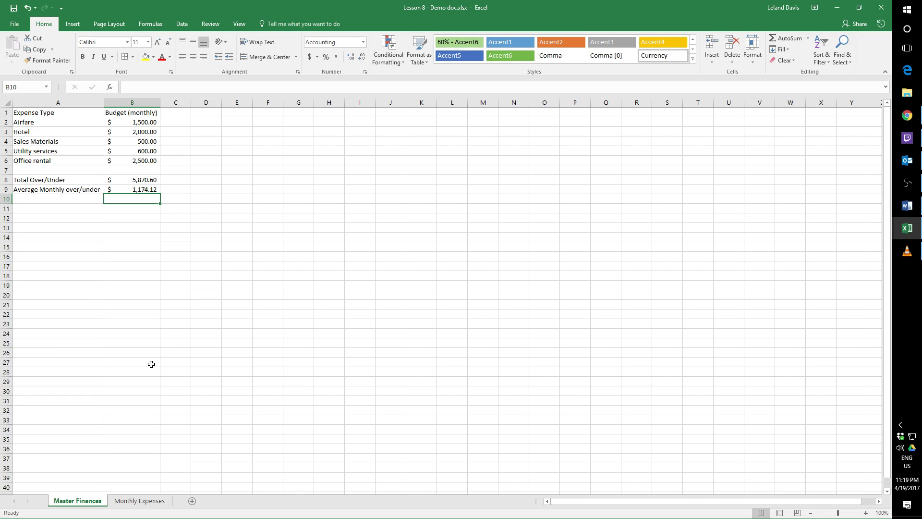
left_click(138, 500)
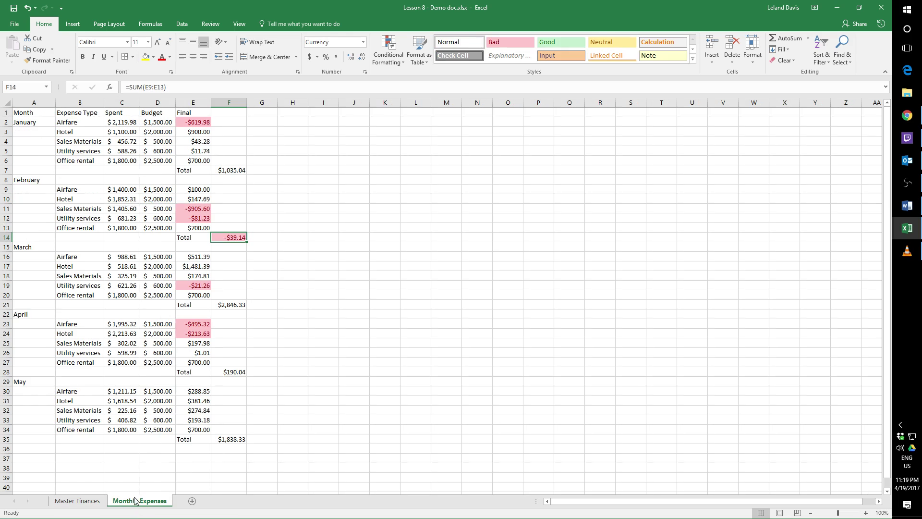
left_click(157, 123)
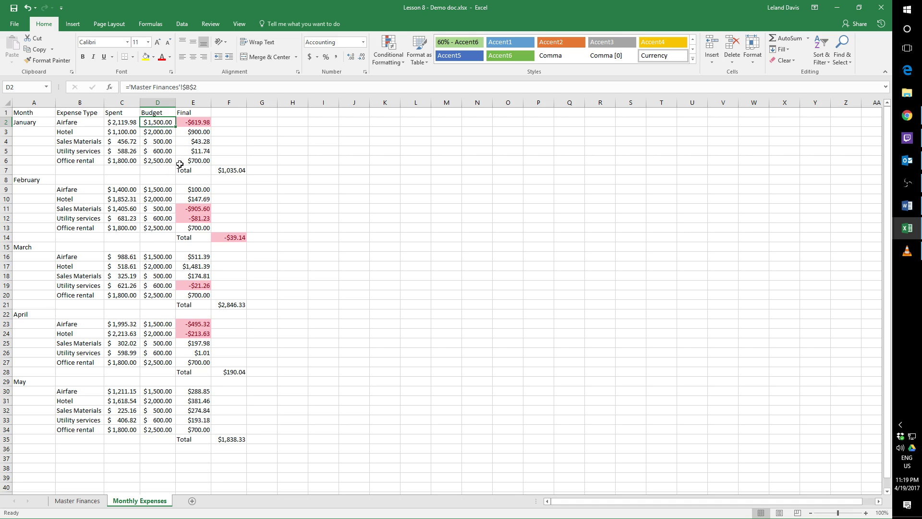
left_click(158, 132)
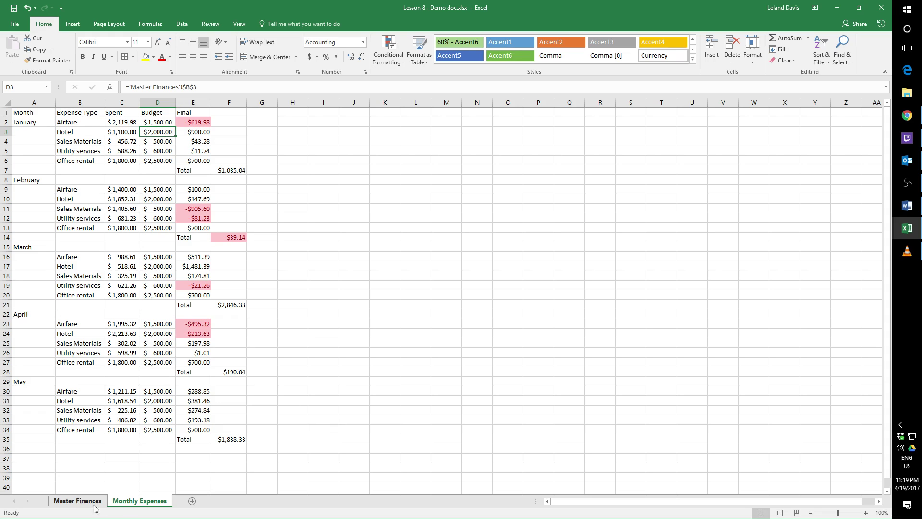
left_click(78, 501)
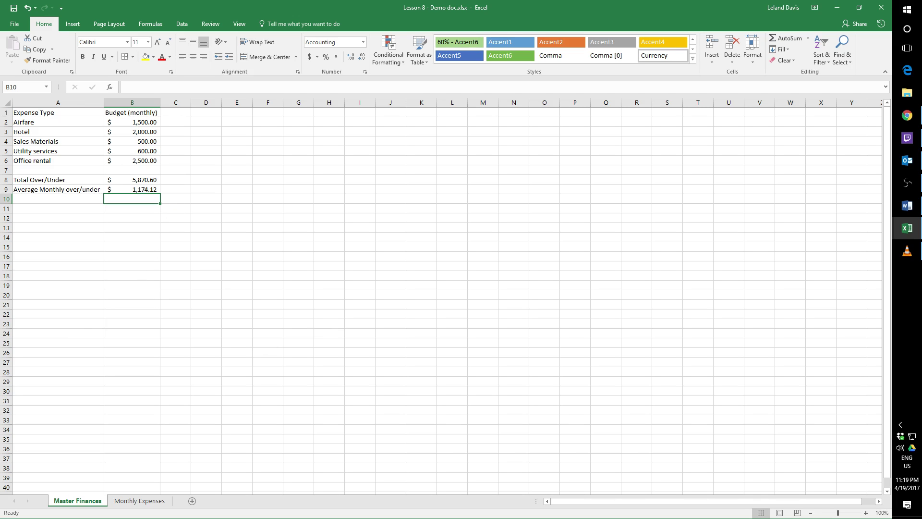
key("alt+Tab")
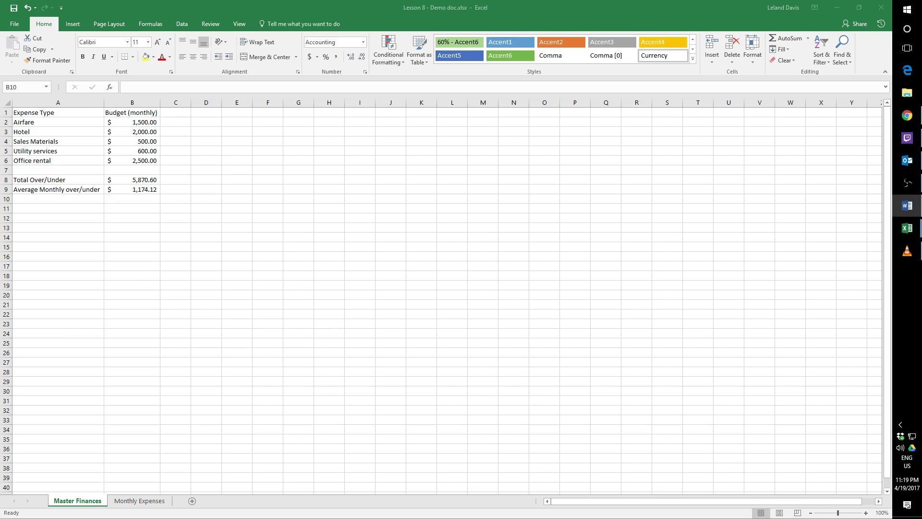
key("alt+Tab")
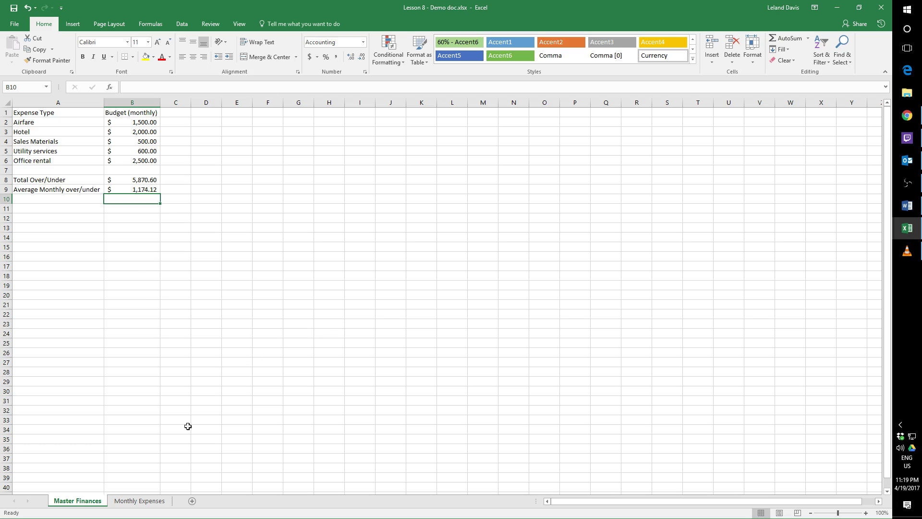
- Inspect the May and April total formulas, April's Hotel difference, and the April and March budget links on Monthly Expenses
left_click(155, 503)
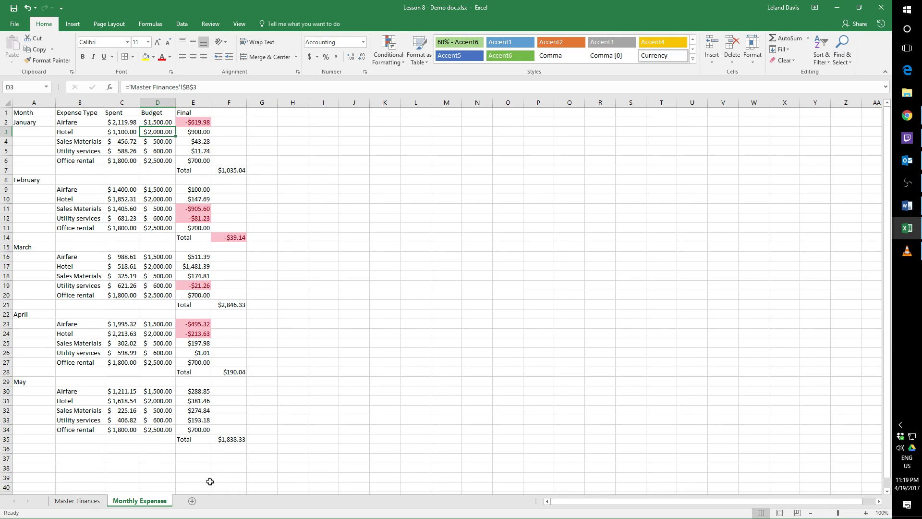
left_click(238, 439)
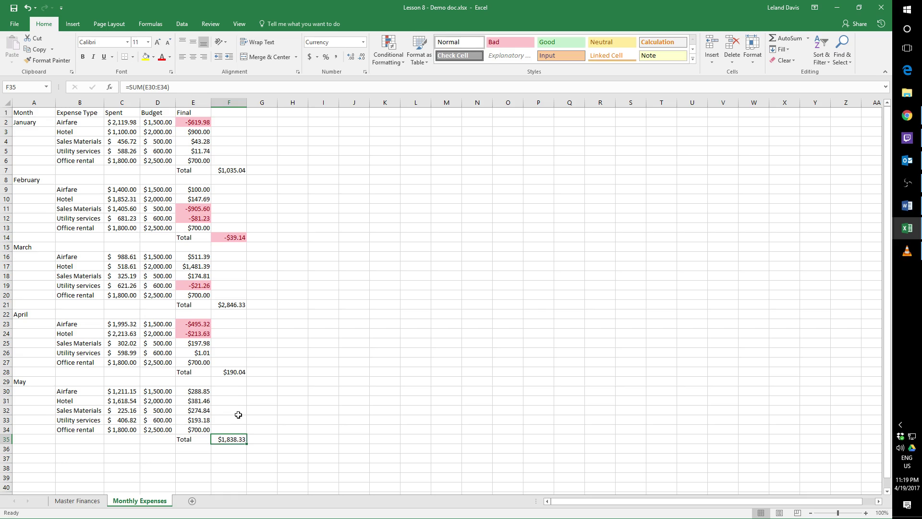
left_click(233, 372)
left_click(198, 336)
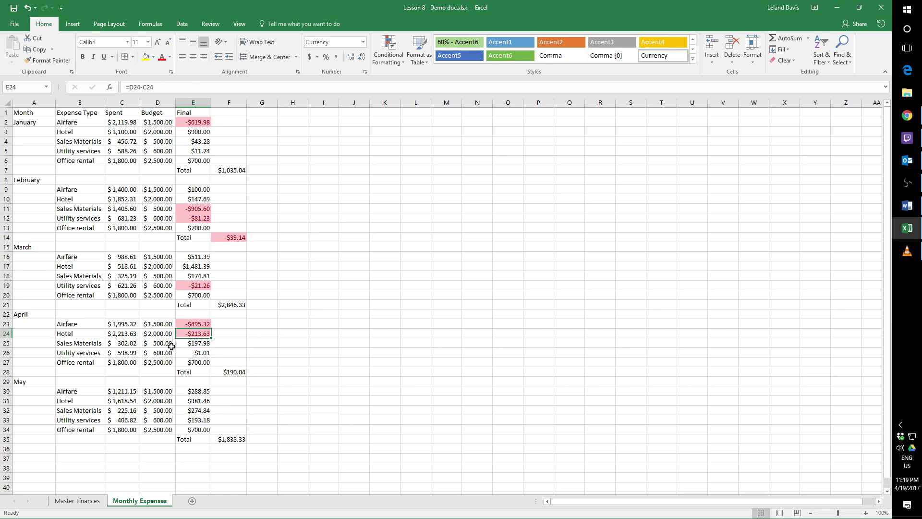
left_click(171, 346)
left_click(168, 332)
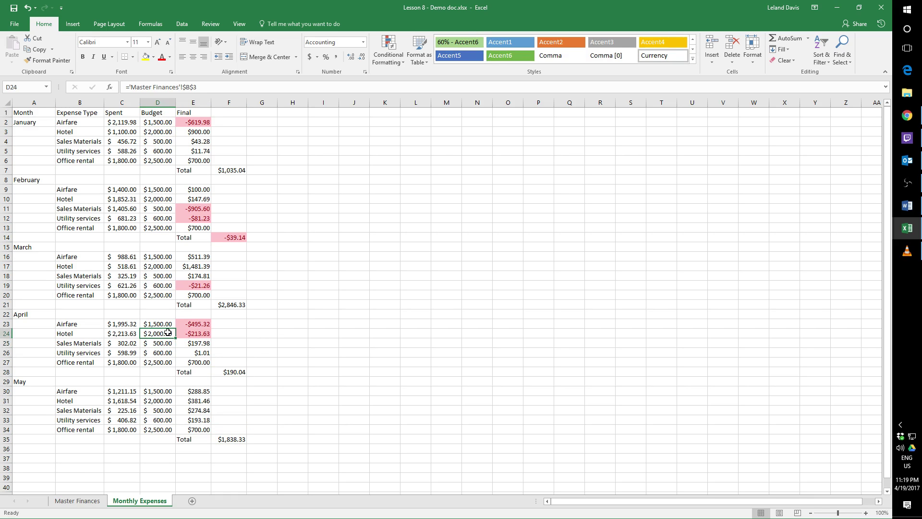
left_click(167, 296)
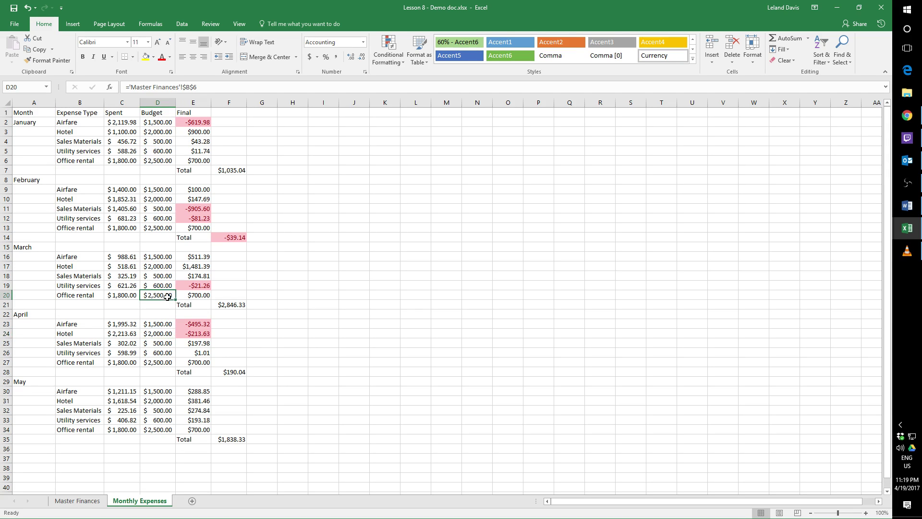
left_click(157, 258)
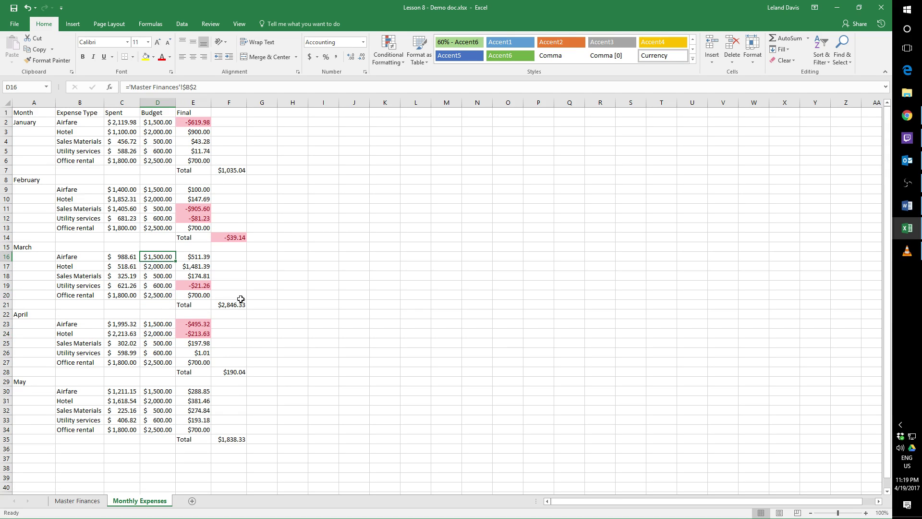
- Inspect January's Airfare difference, its Spent entries, and the Airfare budget reference in D2
left_click(186, 124)
left_click(129, 124)
left_click(126, 142)
left_click(125, 151)
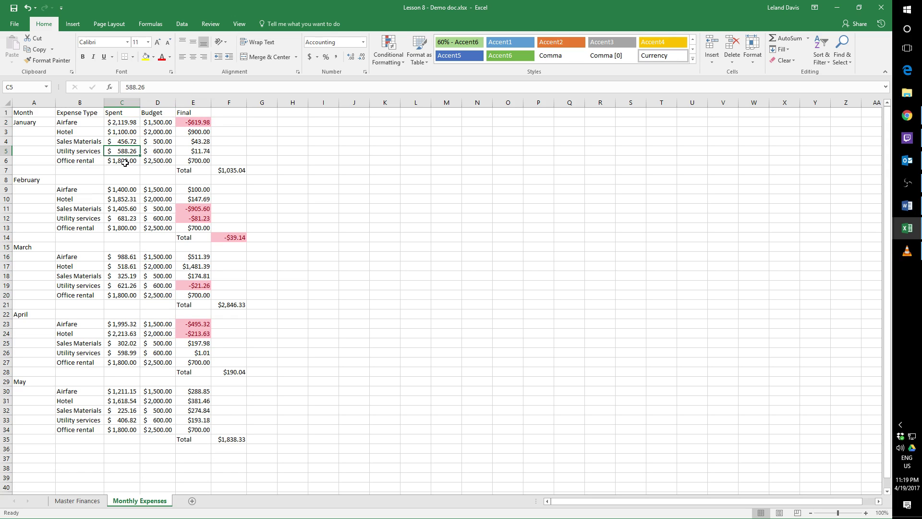
left_click(124, 164)
left_click(171, 124)
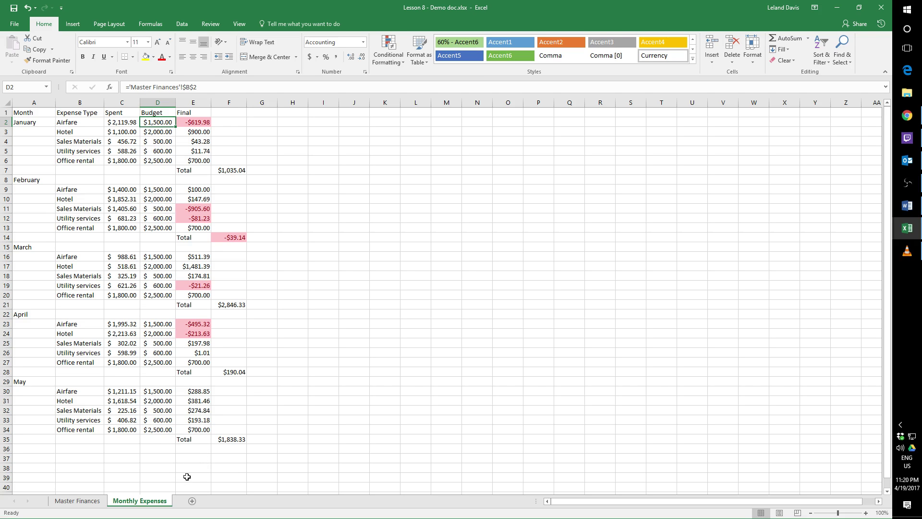
- Check the April and May difference, budget and total formulas on Monthly Expenses, and return to the Master Finances sheet
left_click(170, 351)
left_click(192, 336)
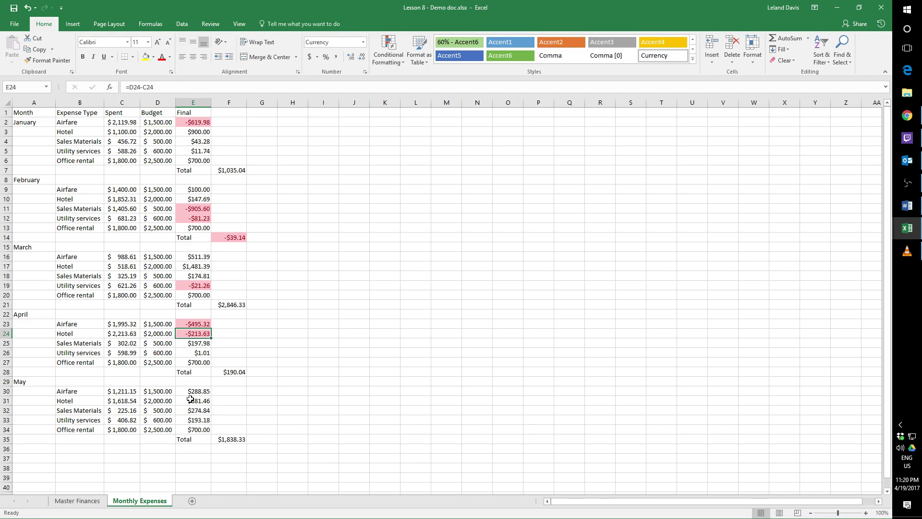
left_click(196, 421)
left_click(164, 429)
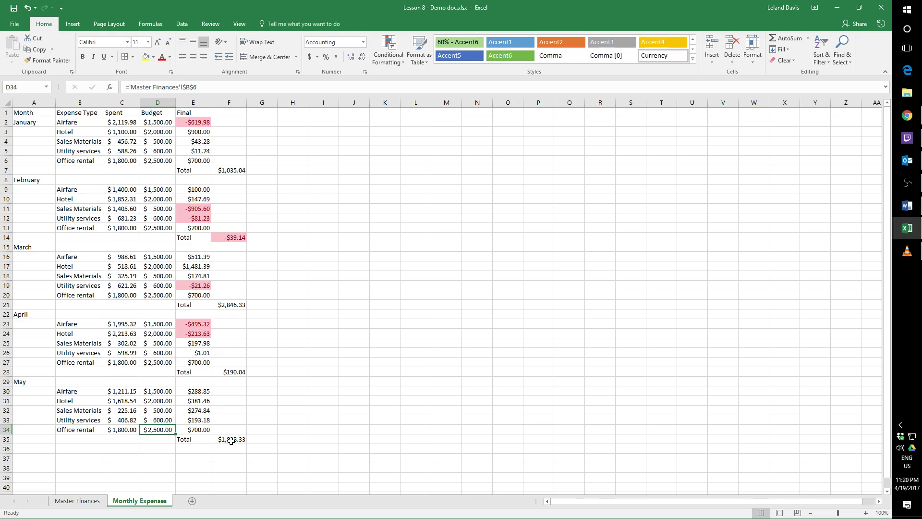
left_click(231, 438)
left_click(240, 383)
left_click(240, 373)
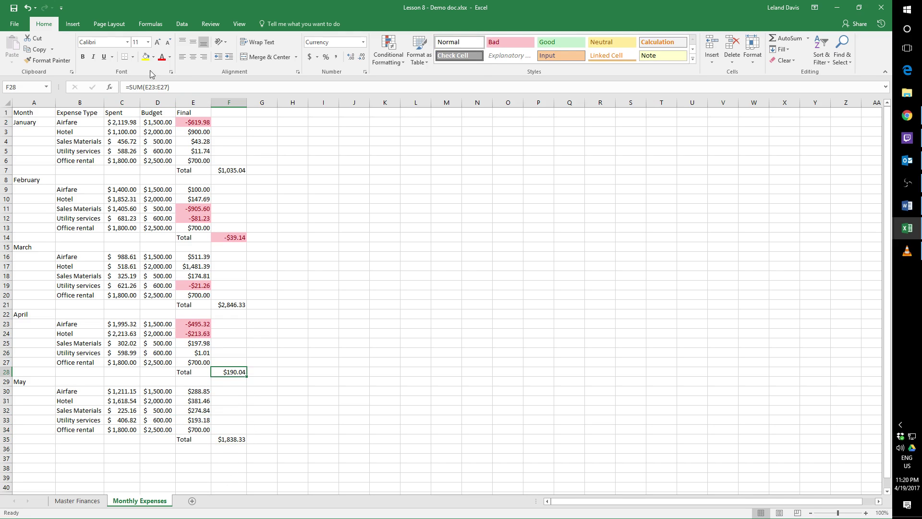
left_click(96, 503)
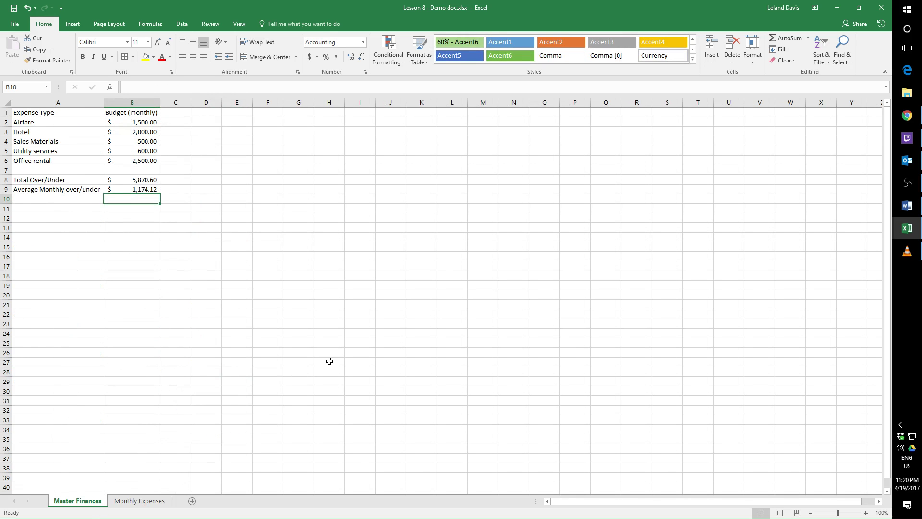